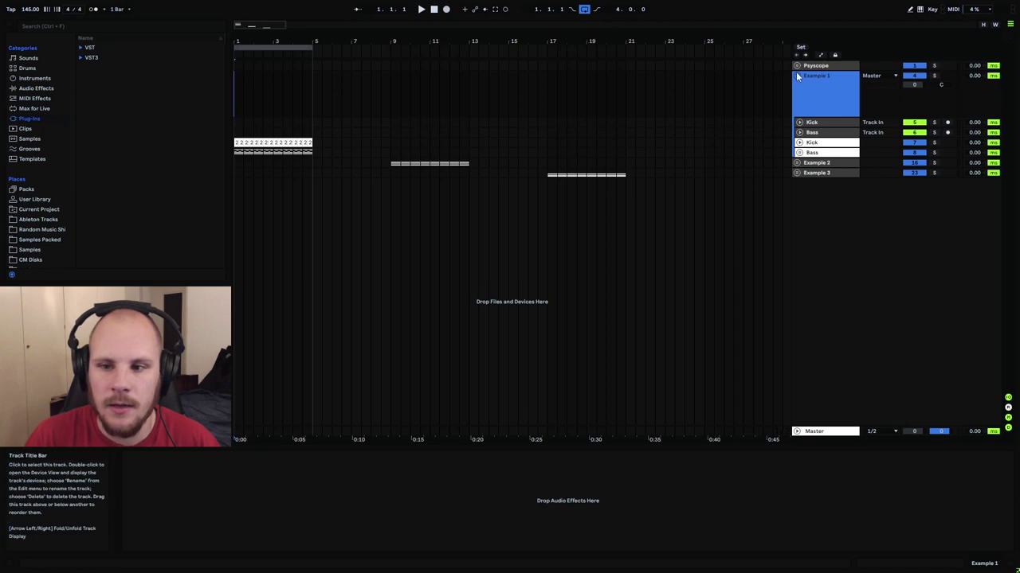
# Fold the Example 1 group and inspect the device chains of Main Bass and Stereo Layer in Example 2's Bass group.
pyautogui.click(797, 77)
pyautogui.click(796, 95)
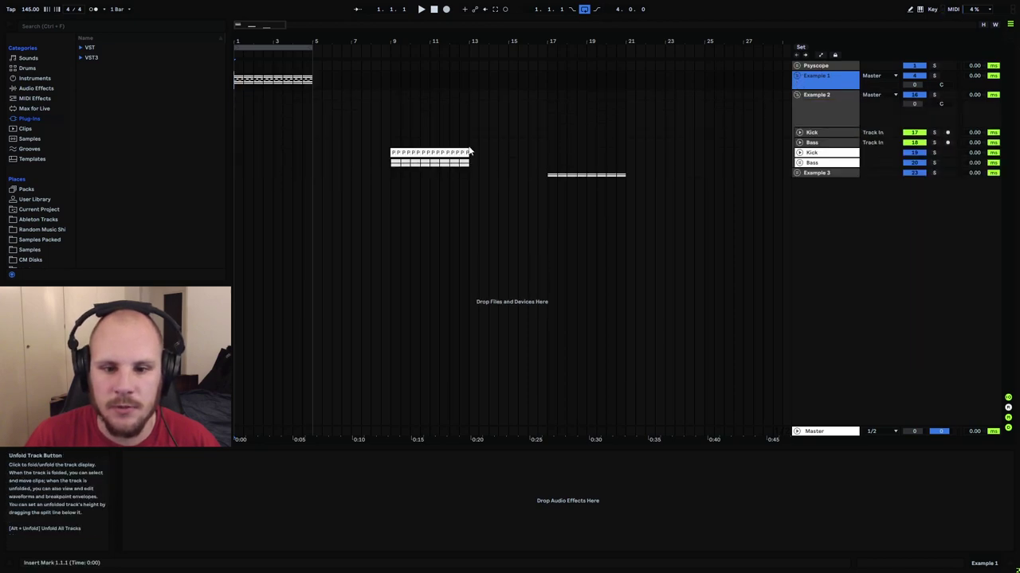
pyautogui.click(799, 162)
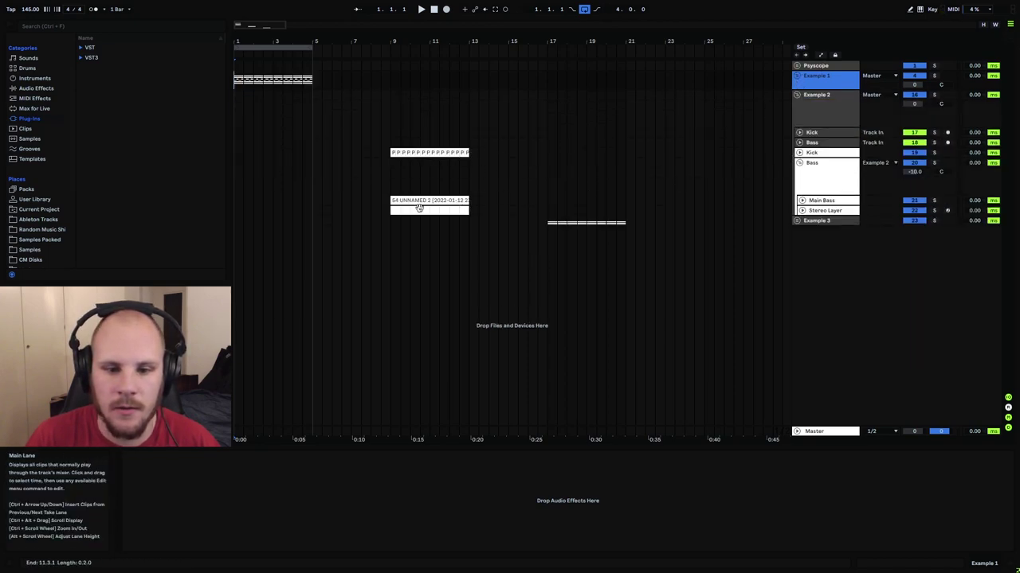
pyautogui.click(428, 208)
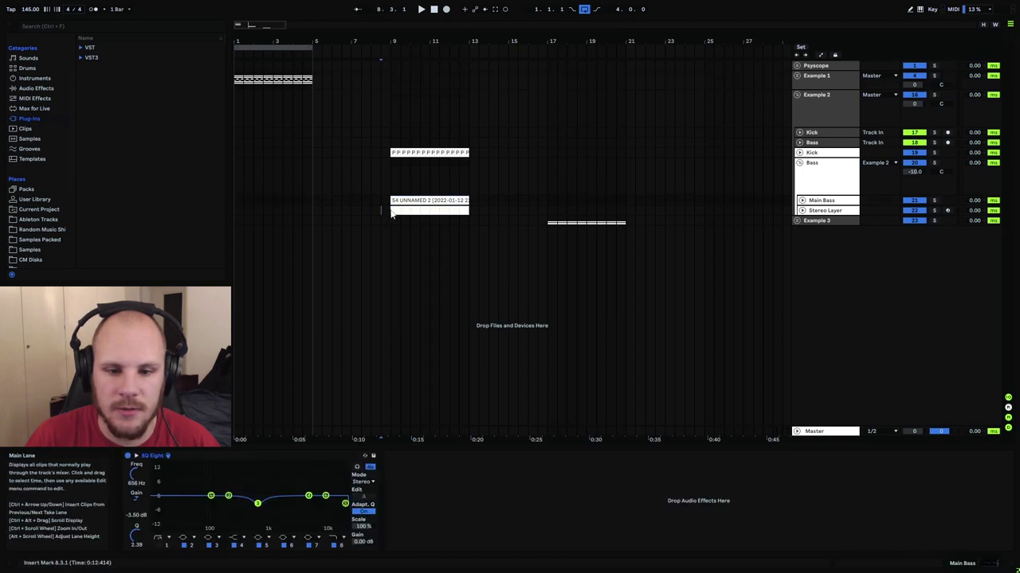
pyautogui.moveTo(387, 209); pyautogui.dragTo(478, 210)
pyautogui.click(477, 211)
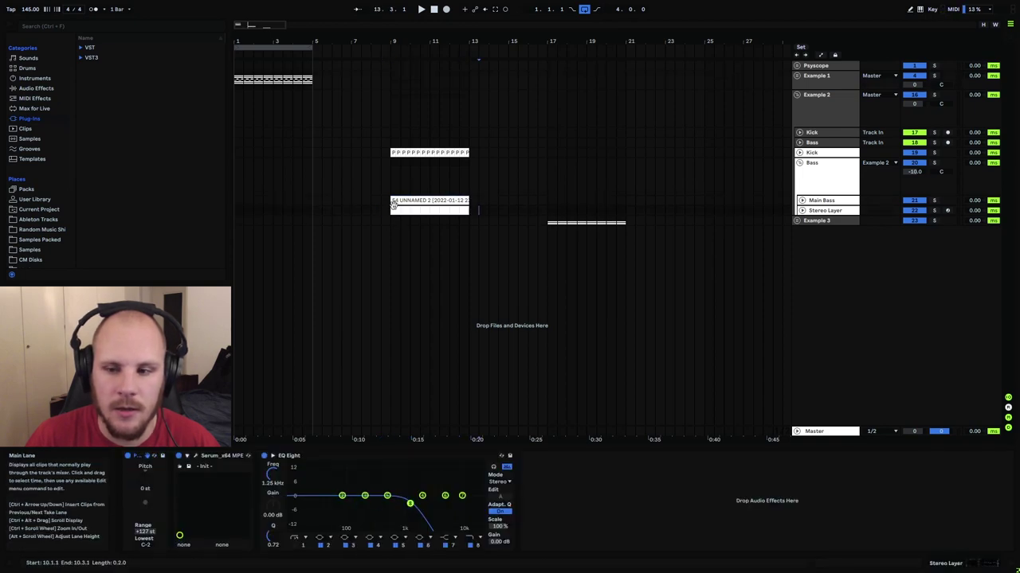
pyautogui.click(798, 95)
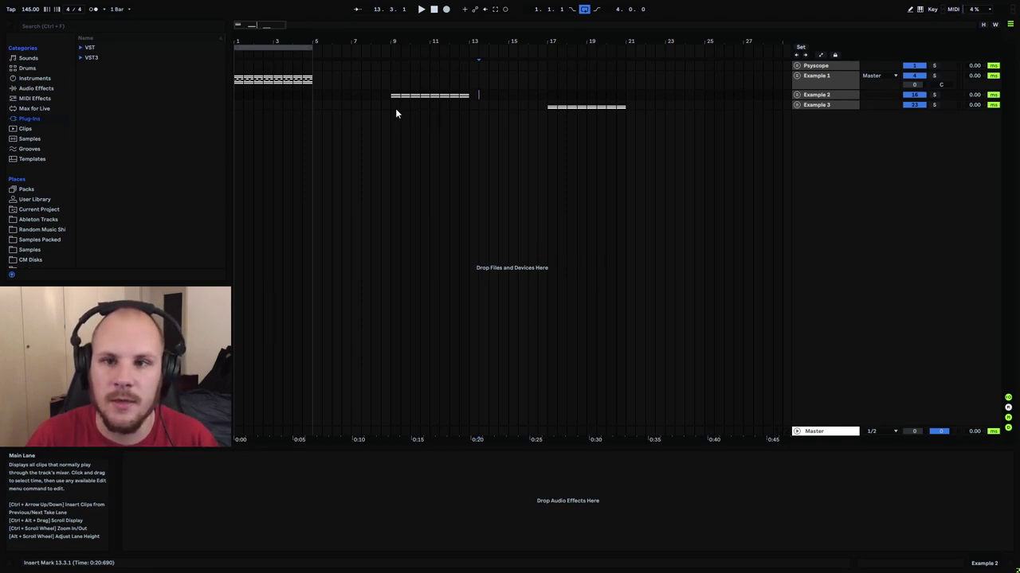
# Play Example 1 from bar 1 and Example 2 from bar 9 to compare them.
pyautogui.click(237, 83)
pyautogui.press('space')
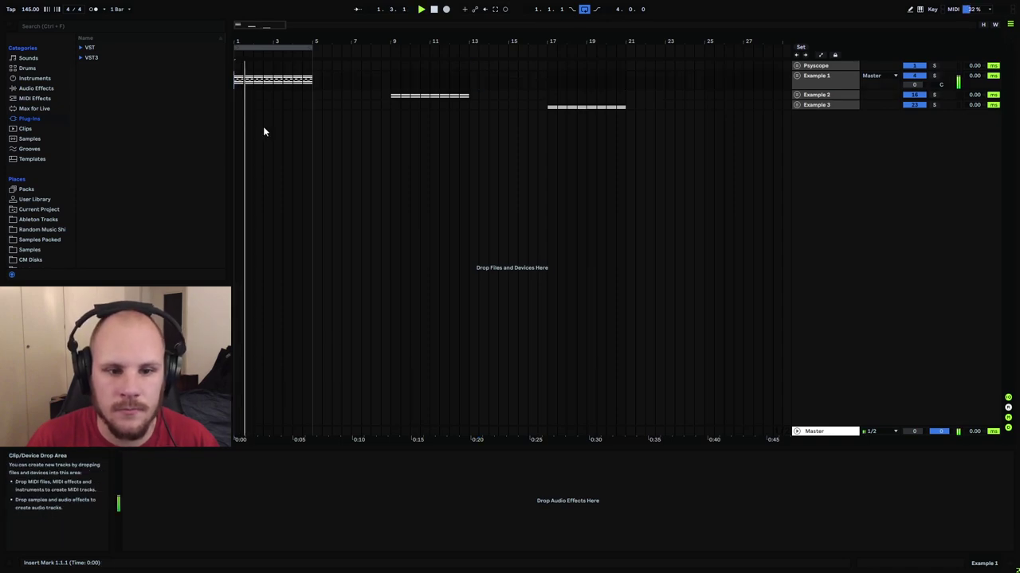
pyautogui.click(392, 95)
pyautogui.press('space')
pyautogui.press('space')
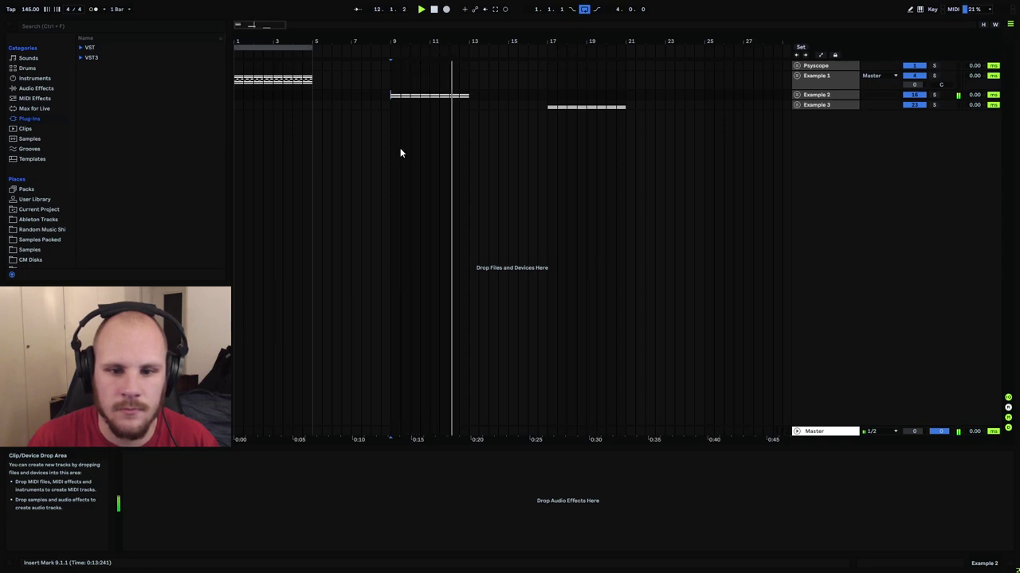
pyautogui.press('space')
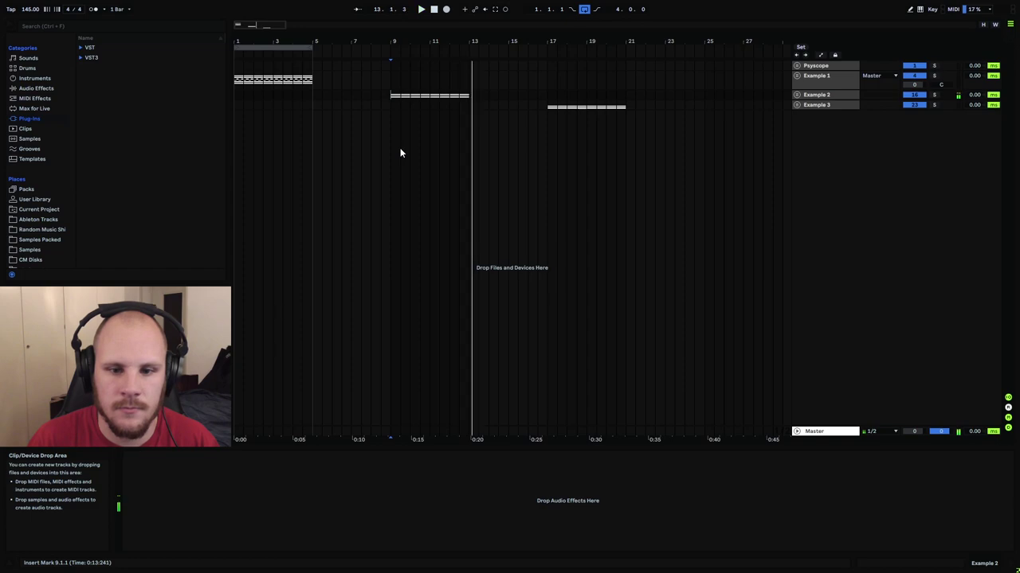
# Unfold Example 1 and its Bass group, and inspect the devices on Oct layer, Stable Layer and the Stereo Layers group.
pyautogui.click(247, 96)
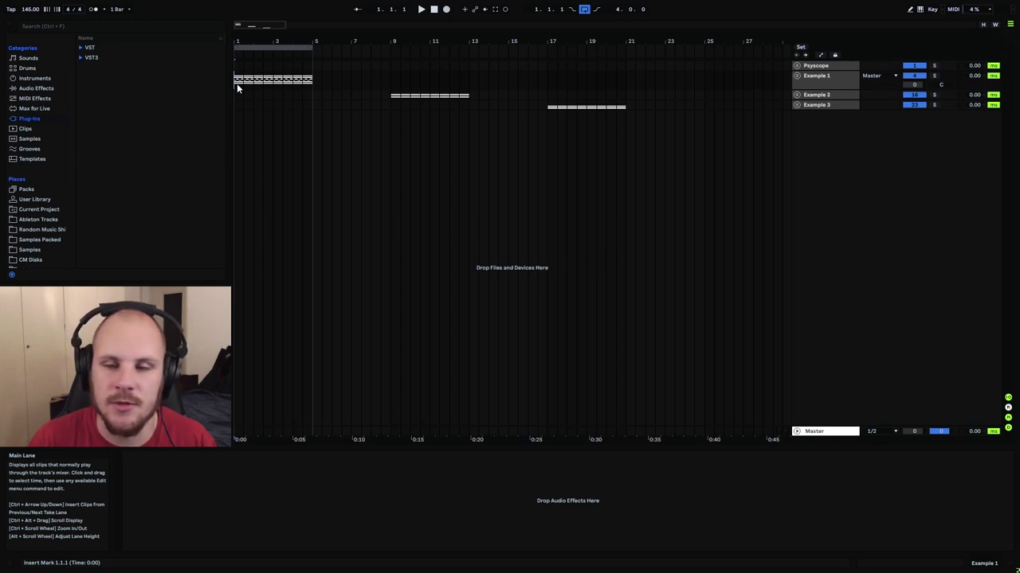
pyautogui.click(797, 76)
pyautogui.click(801, 154)
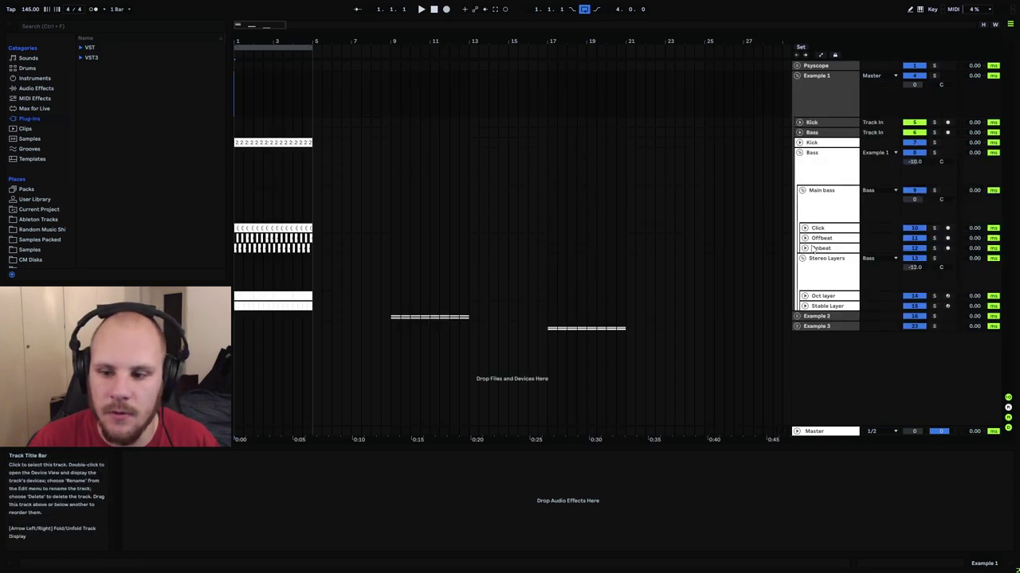
pyautogui.click(814, 296)
pyautogui.click(817, 305)
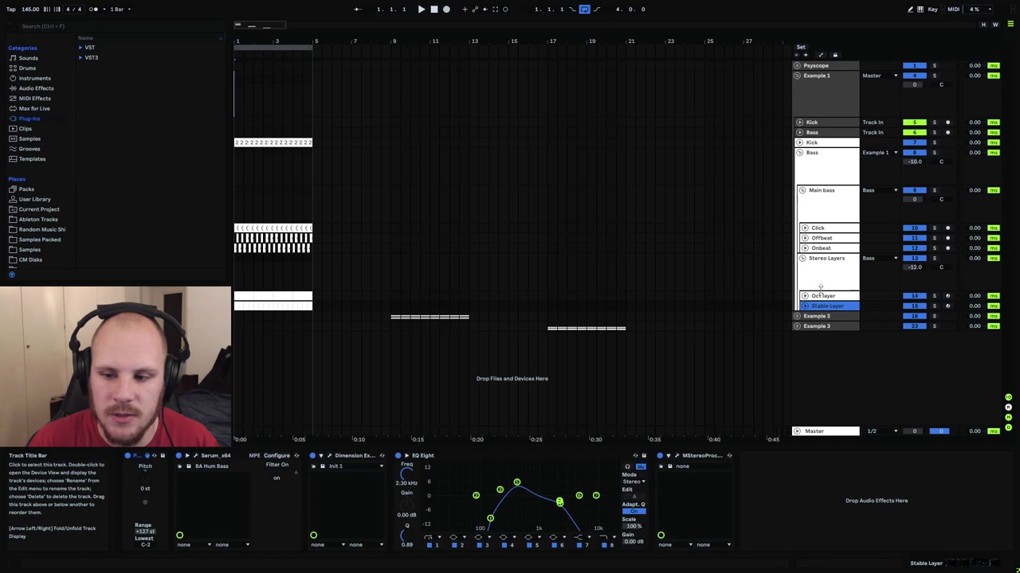
pyautogui.click(821, 285)
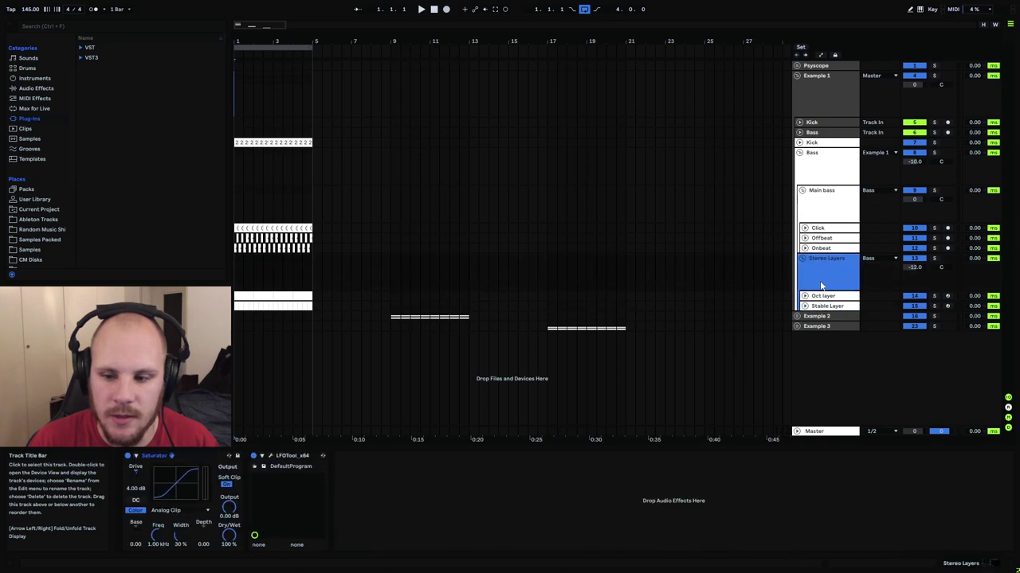
# Solo the Stereo Layers group in Example 1 and play it from bar 1.
pyautogui.click(932, 258)
pyautogui.click(239, 258)
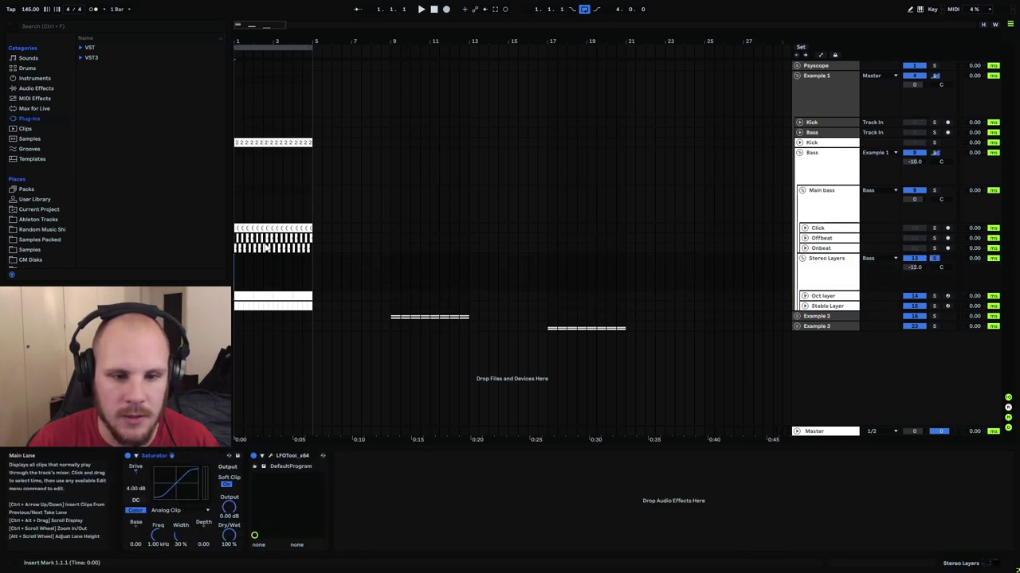
pyautogui.press('+')
pyautogui.press('+')
pyautogui.press('+')
pyautogui.press('space')
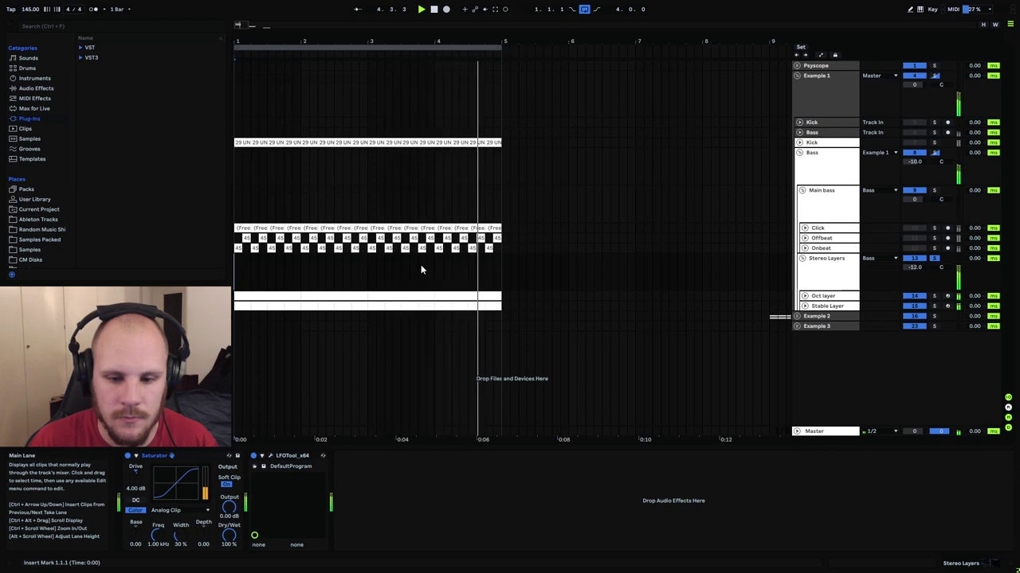
pyautogui.press('space')
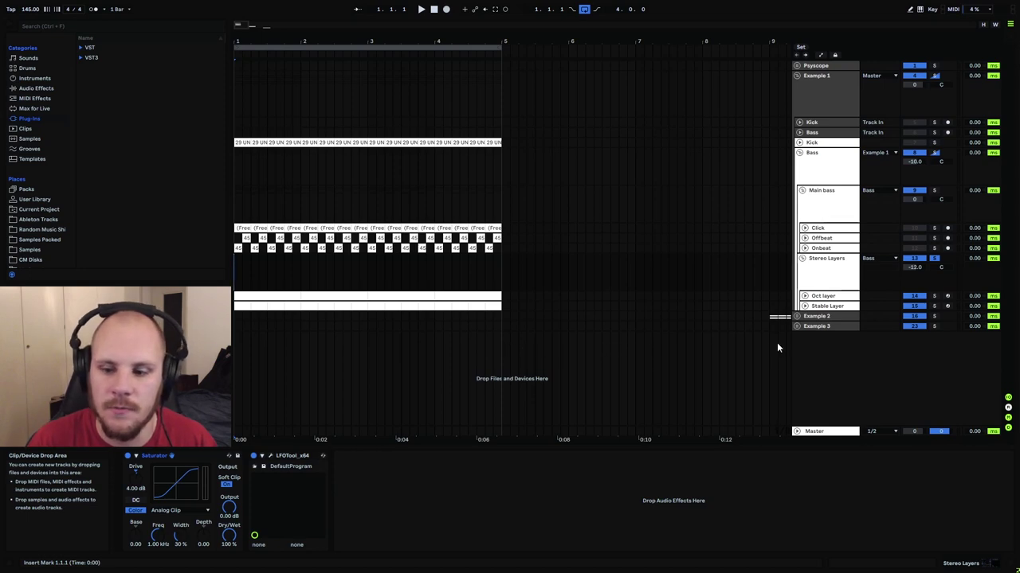
# Unfold the Oct layer track and select its MIDI notes across the first bar to examine the octave pattern.
pyautogui.click(804, 296)
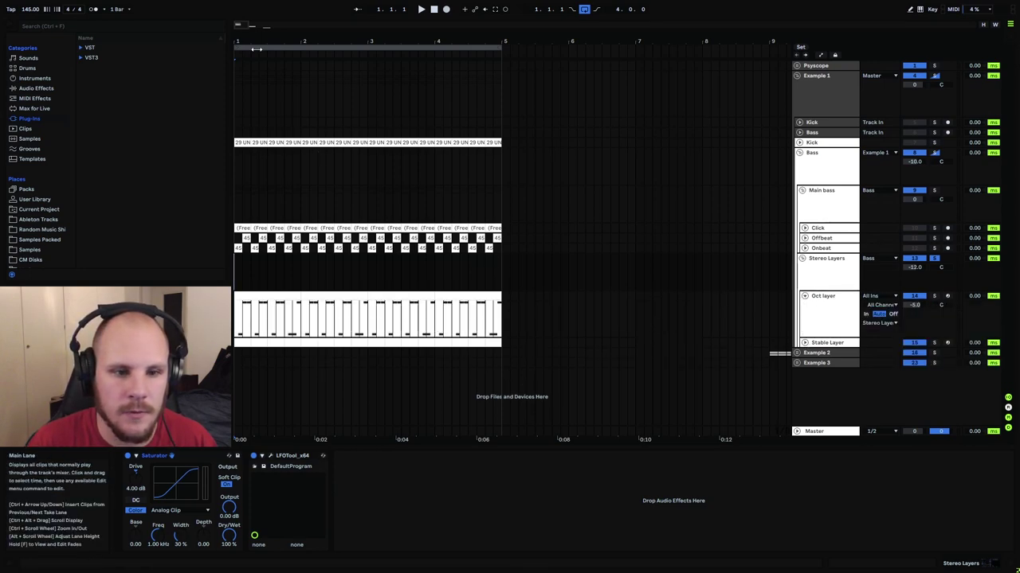
pyautogui.moveTo(256, 49); pyautogui.dragTo(298, 154)
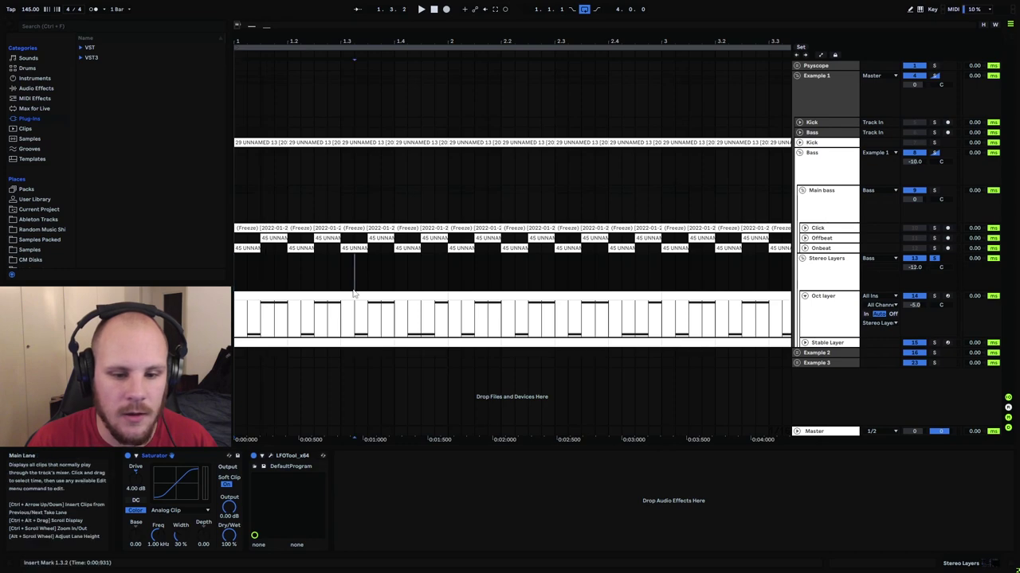
pyautogui.moveTo(263, 314); pyautogui.dragTo(234, 317)
pyautogui.click(447, 313)
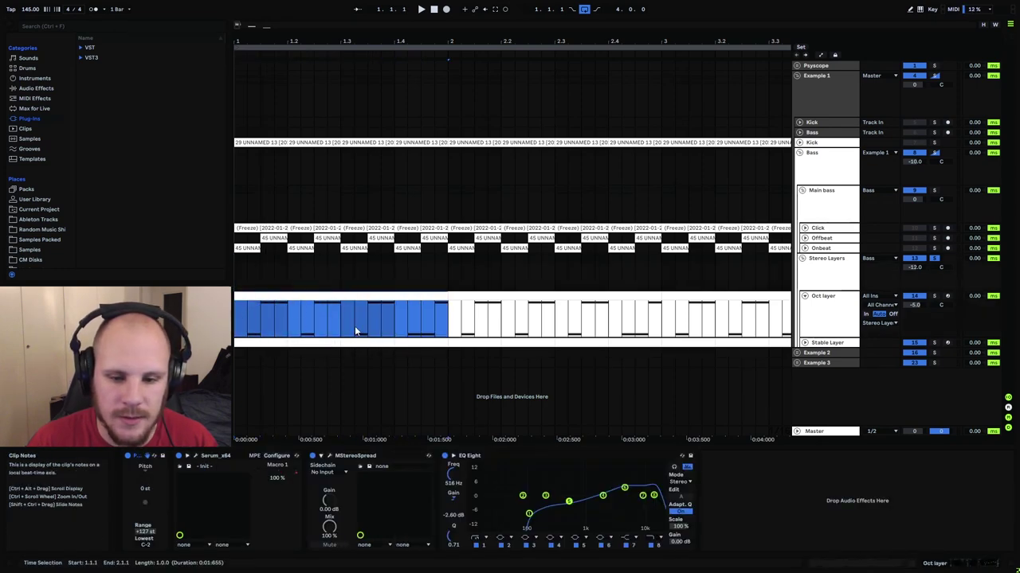
pyautogui.moveTo(422, 315); pyautogui.dragTo(234, 317)
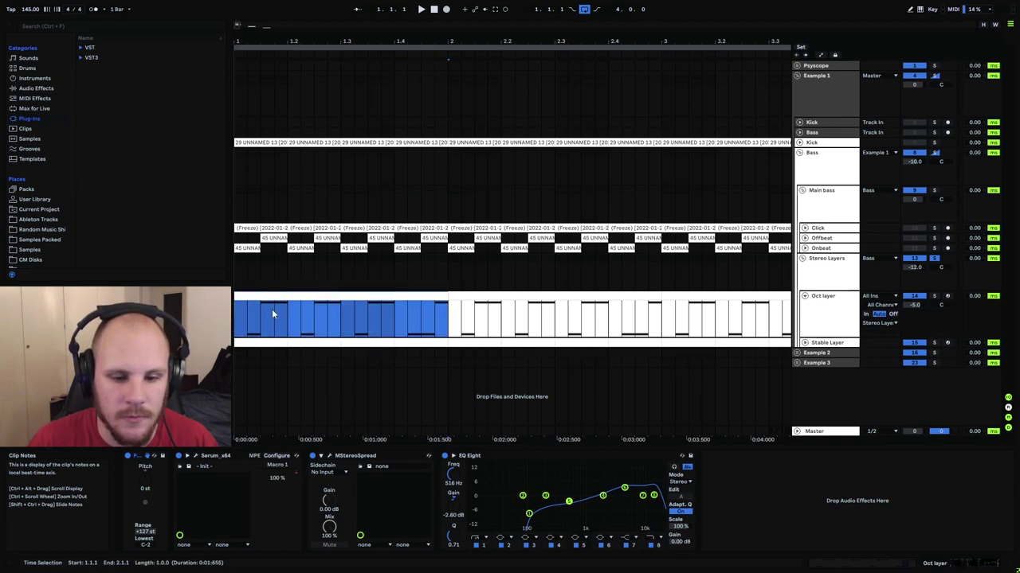
# Solo the Oct layer track and play it.
pyautogui.click(421, 298)
pyautogui.press('space')
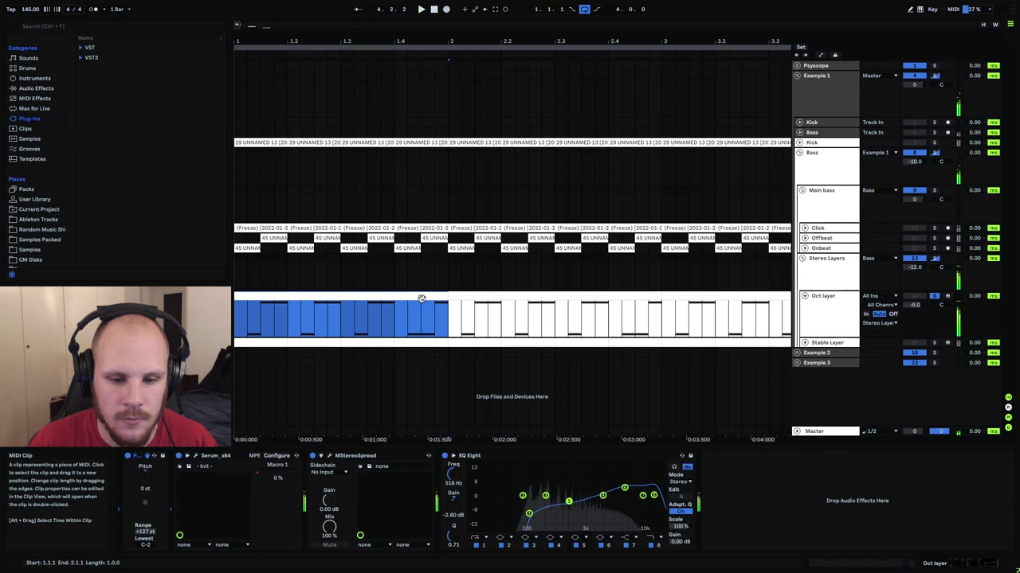
pyautogui.press('space')
# Show the automation lanes, including the Serum Macro 1 envelope on the Oct layer track.
pyautogui.click(242, 313)
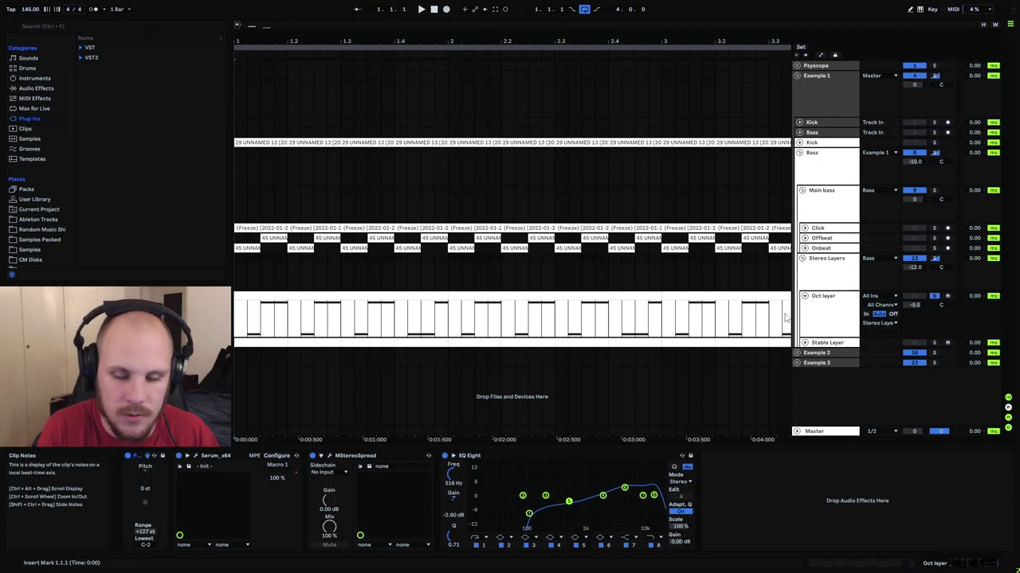
pyautogui.press('a')
pyautogui.click(271, 351)
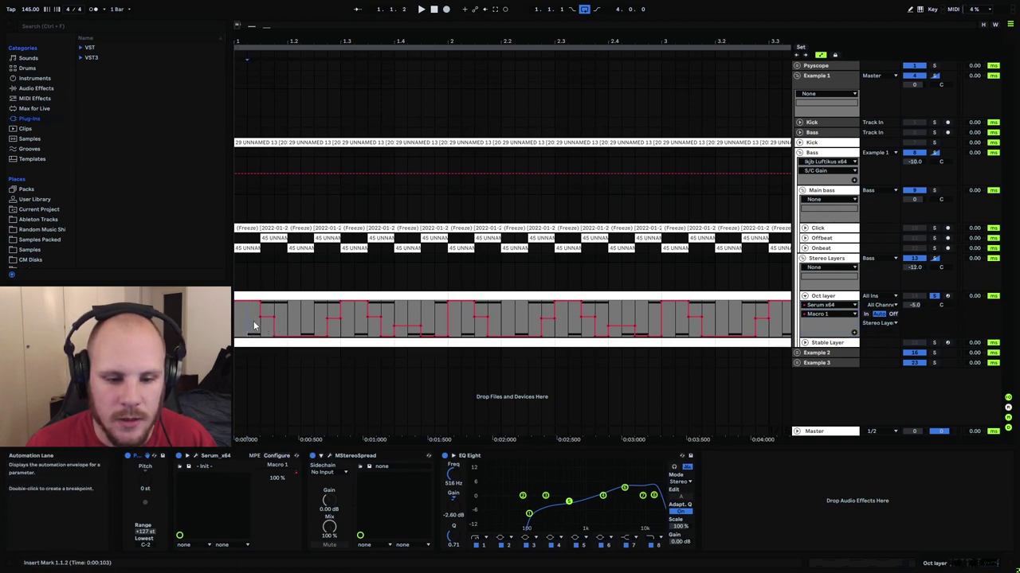
# Examine the Oct layer's Macro 1 automation level under individual sixteenth notes across the first bar.
pyautogui.click(260, 329)
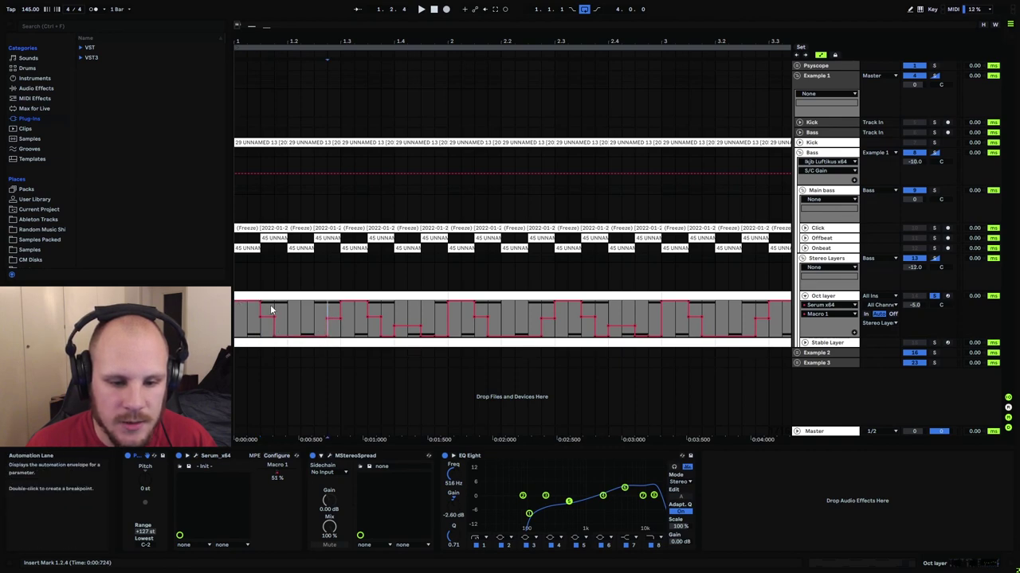
pyautogui.click(270, 305)
pyautogui.click(323, 314)
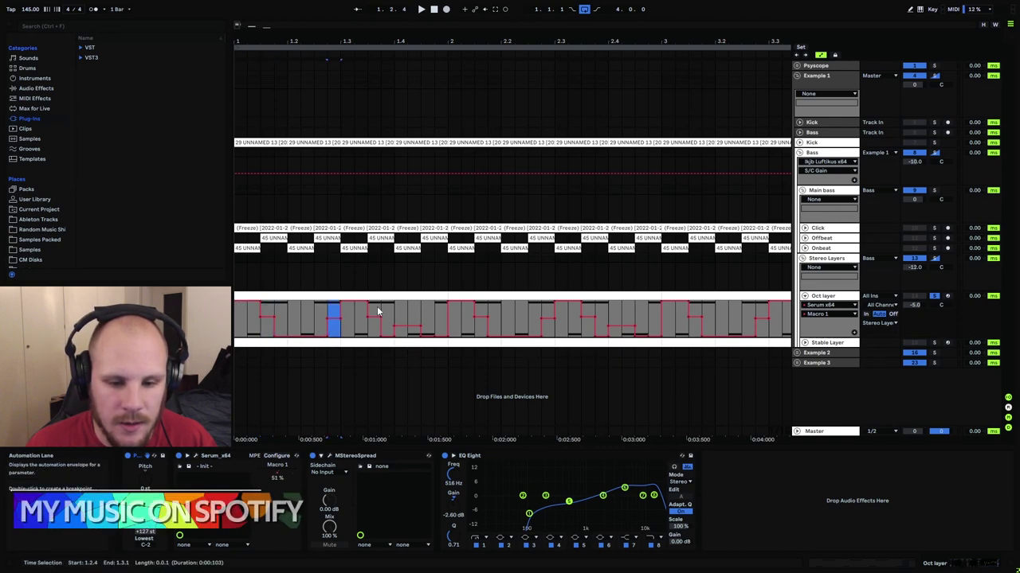
pyautogui.click(373, 311)
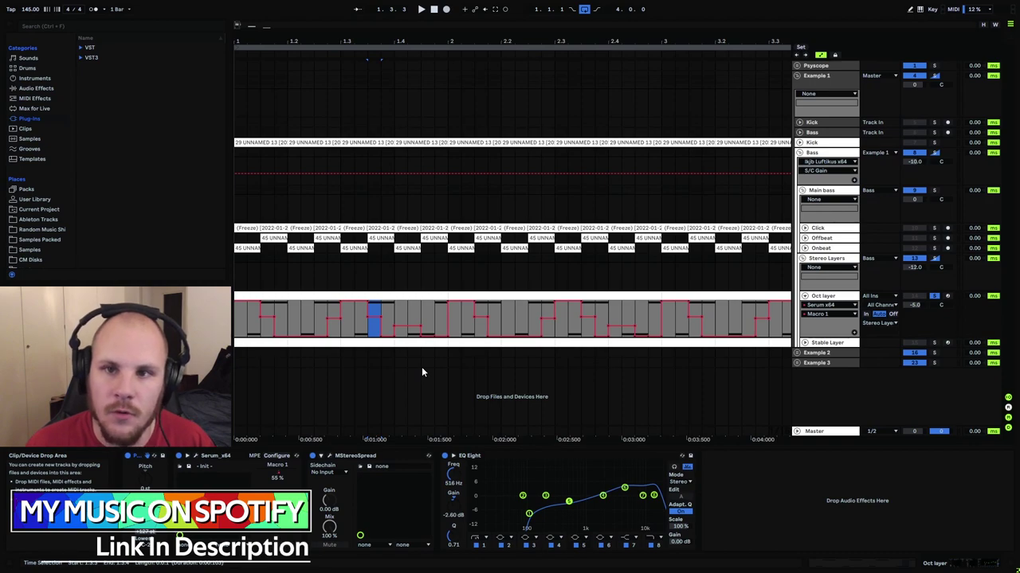
pyautogui.click(428, 315)
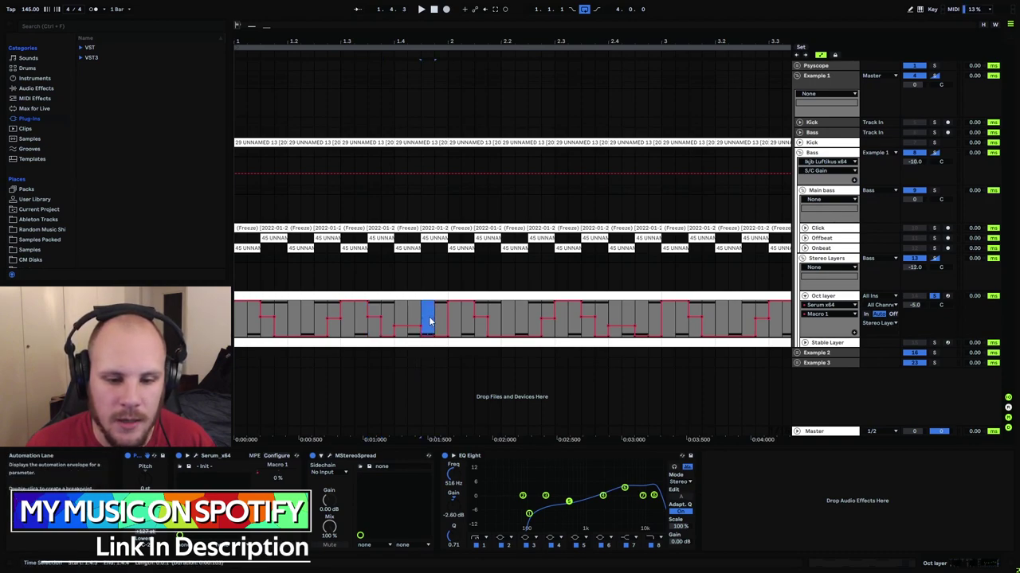
pyautogui.click(358, 329)
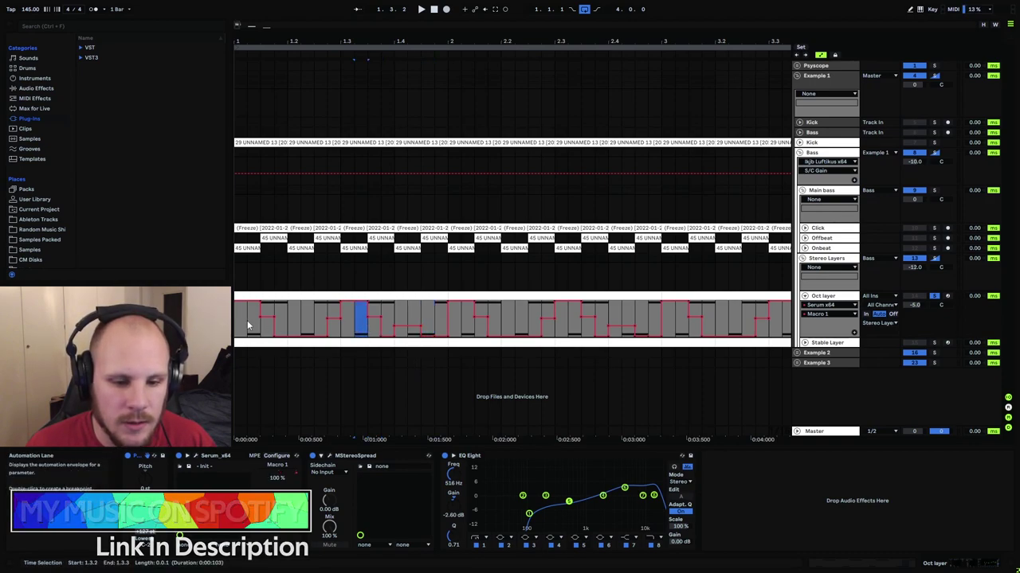
pyautogui.click(251, 324)
pyautogui.moveTo(253, 324); pyautogui.dragTo(256, 319)
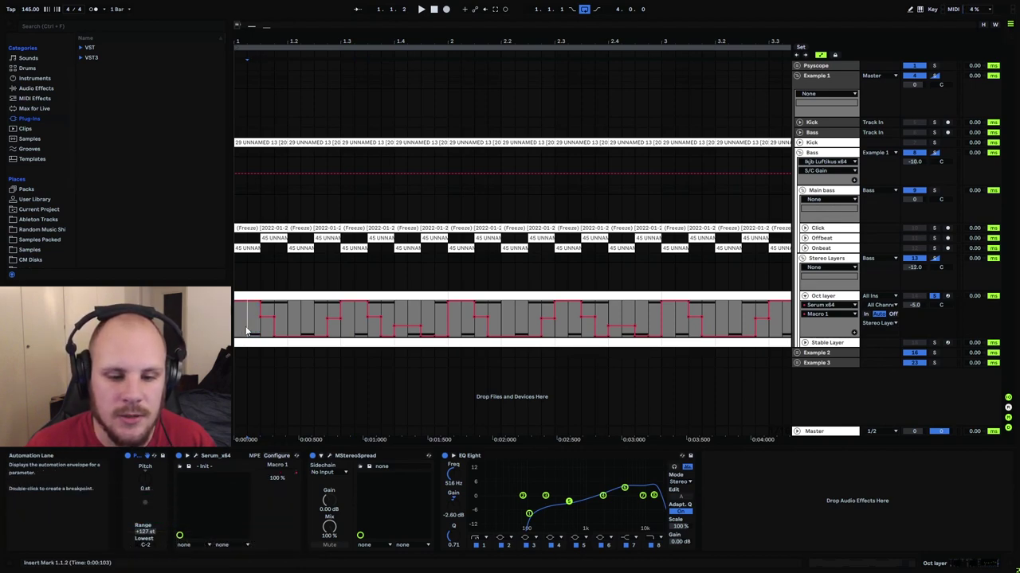
# Compare the Oct layer's Macro 1 automation at 1.3.2 with the steps at 1.1.3, 1.2.4 and 1.3.3.
pyautogui.moveTo(291, 332)
pyautogui.moveTo(359, 330); pyautogui.dragTo(362, 332)
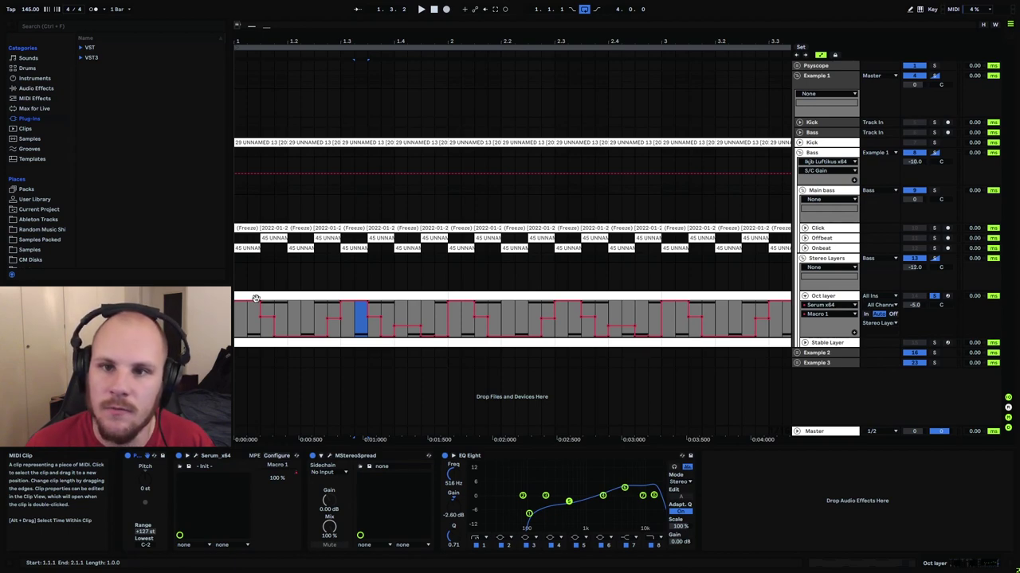
pyautogui.click(266, 330)
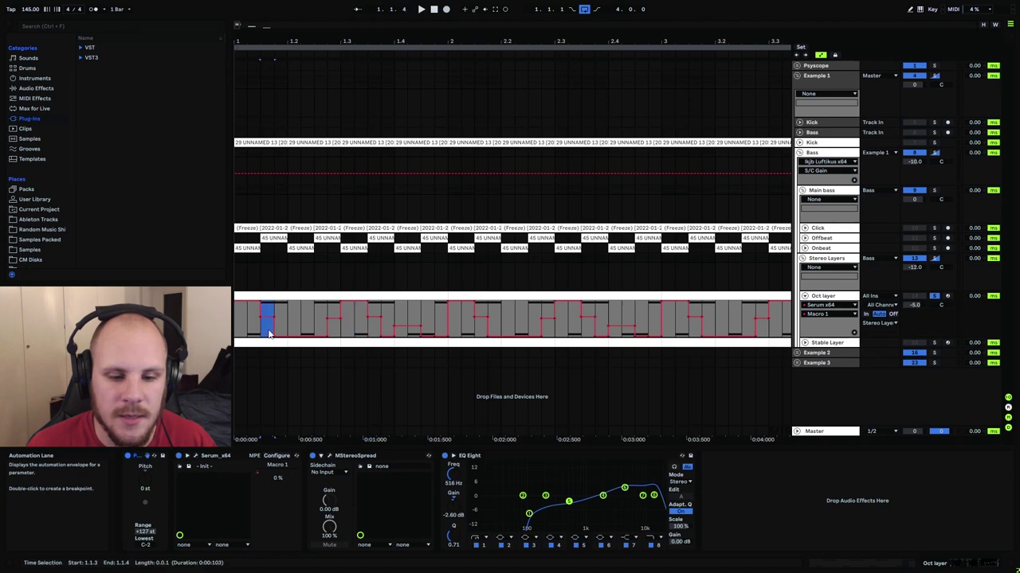
pyautogui.click(336, 330)
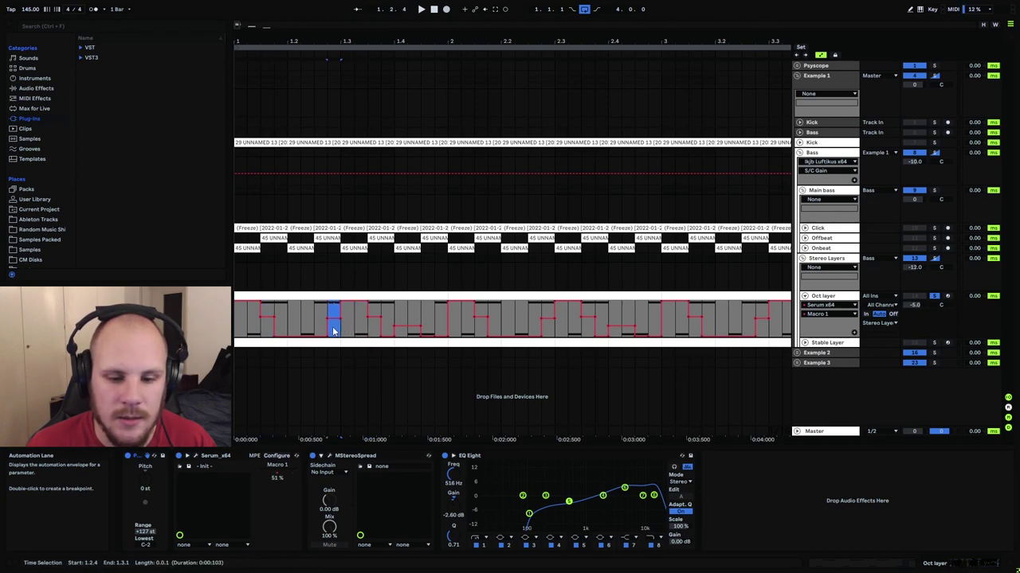
pyautogui.click(373, 331)
# Play the soloed Oct layer from bar 1, then examine its Macro 1 automation at 1.1.4 and 1.1.2.
pyautogui.click(236, 326)
pyautogui.press('space')
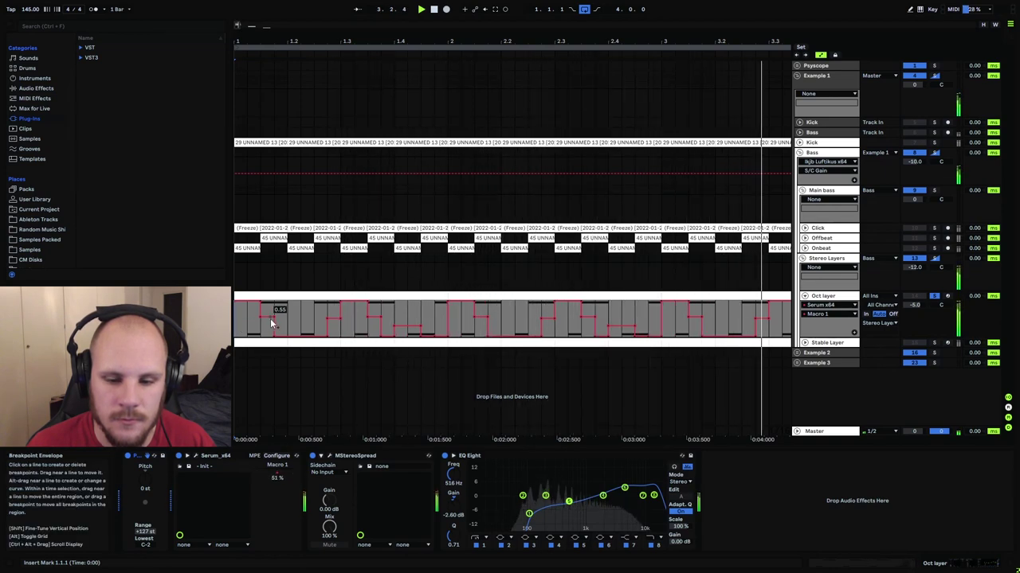
pyautogui.press('space')
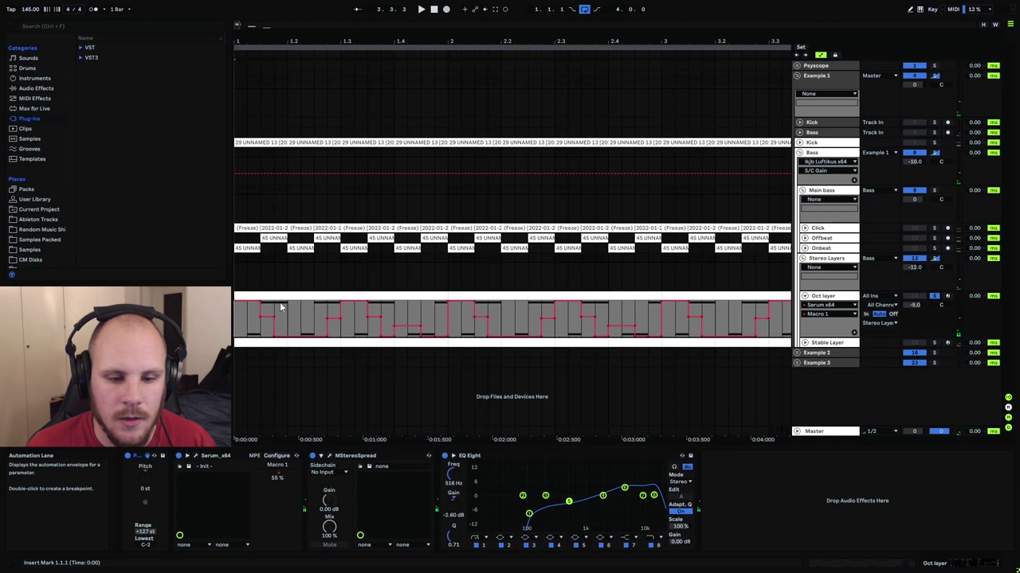
pyautogui.moveTo(263, 311); pyautogui.dragTo(285, 311)
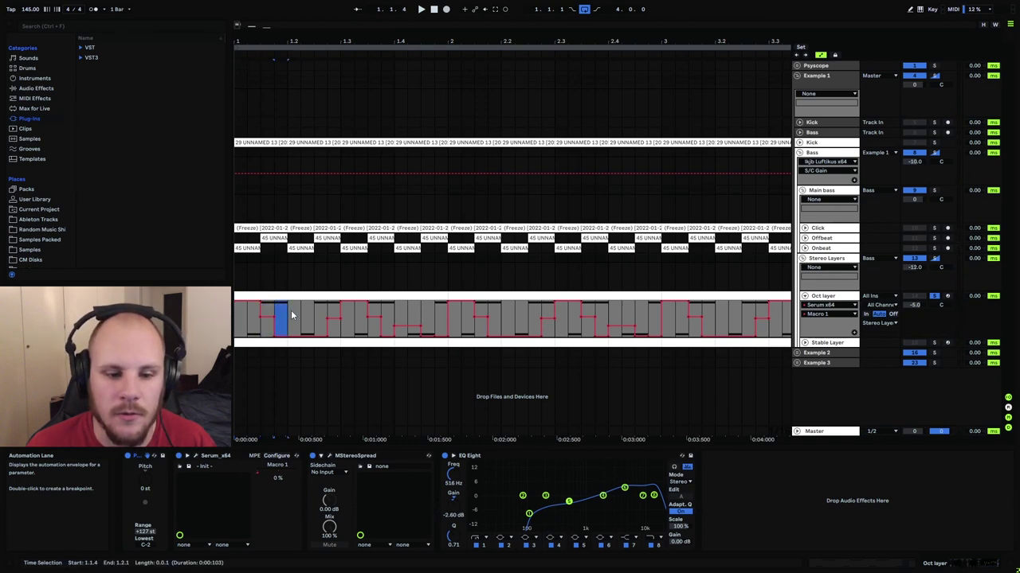
pyautogui.moveTo(249, 323); pyautogui.dragTo(259, 331)
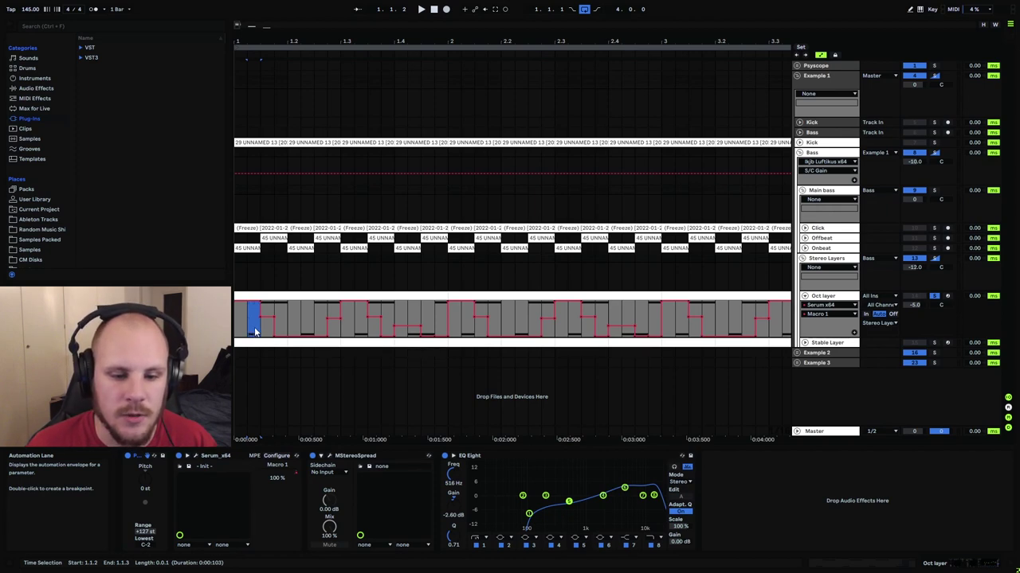
# Open Serum on the Oct layer and compare the oscillator A and B wavetables in the table editor.
pyautogui.moveTo(261, 327); pyautogui.dragTo(286, 327)
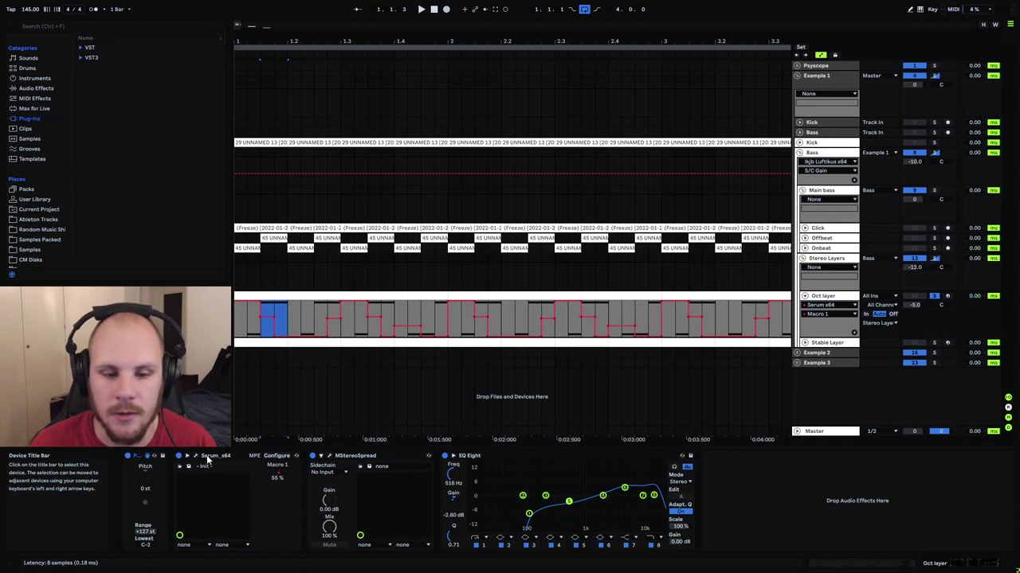
pyautogui.click(196, 456)
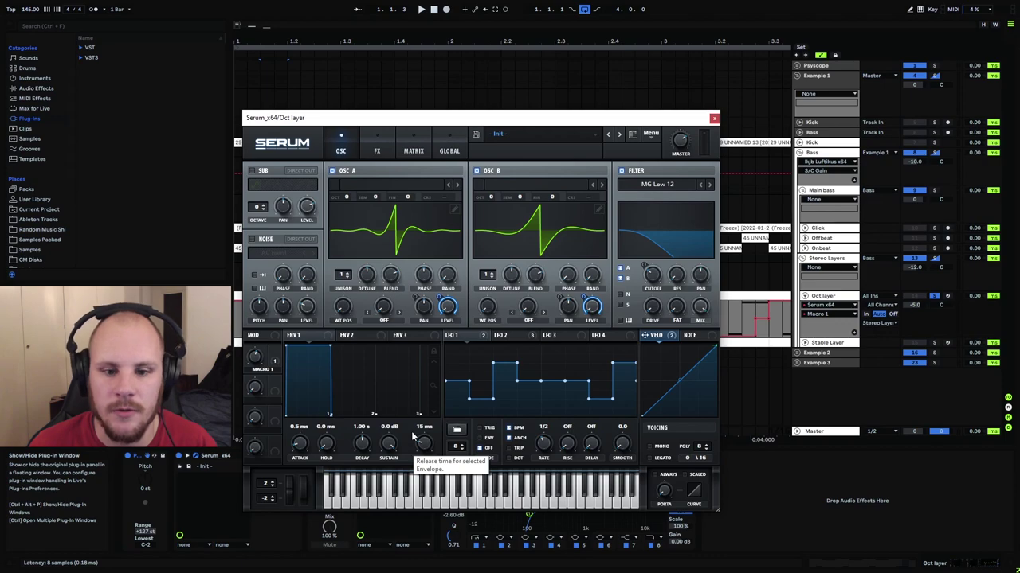
pyautogui.click(456, 211)
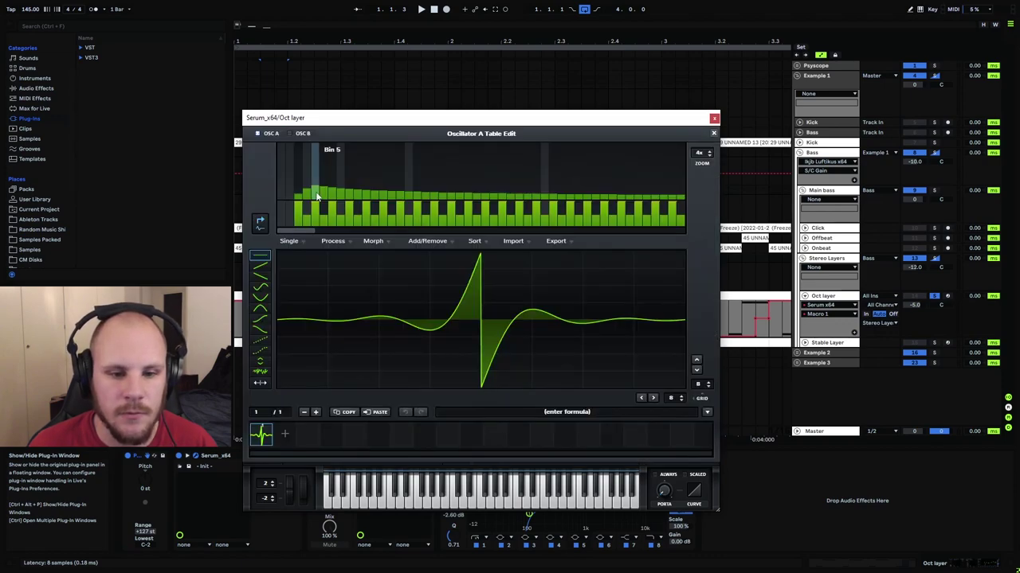
pyautogui.click(713, 134)
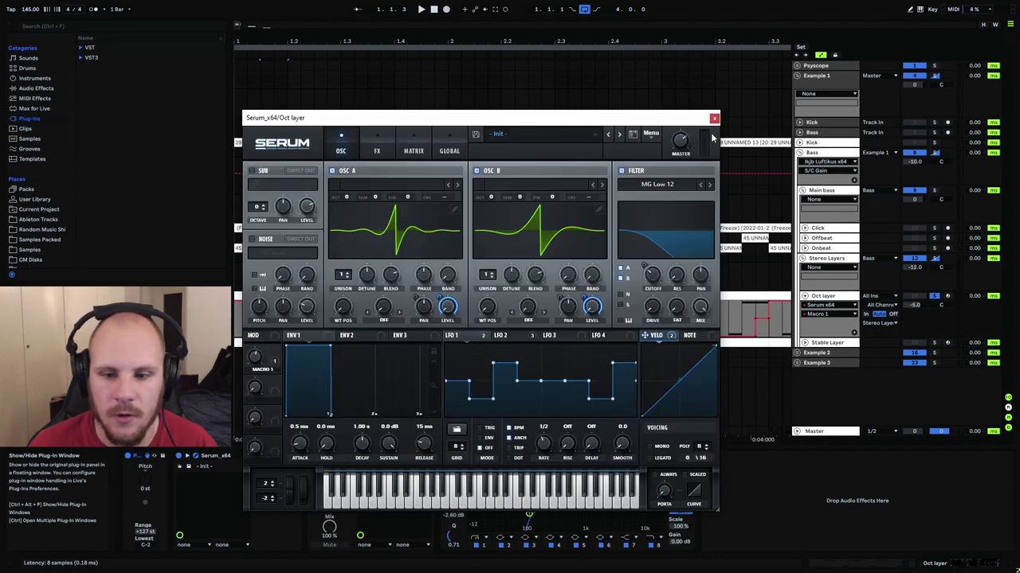
pyautogui.click(603, 209)
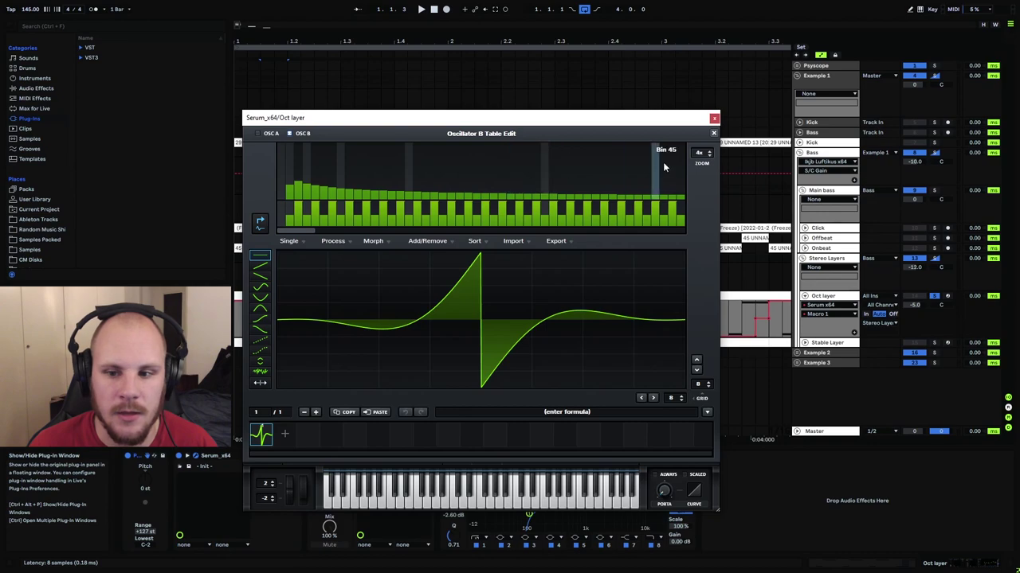
pyautogui.click(271, 133)
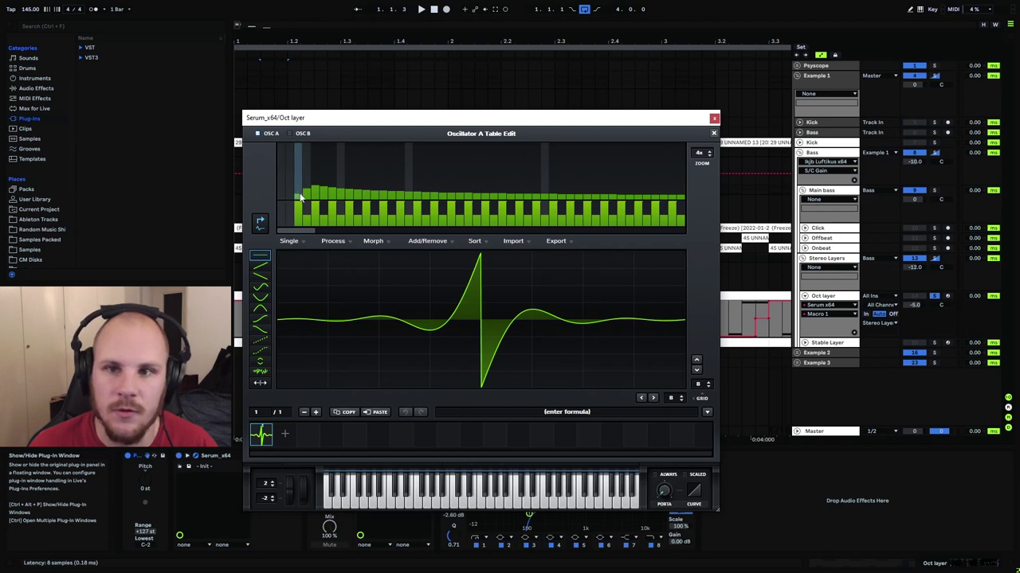
pyautogui.click(714, 135)
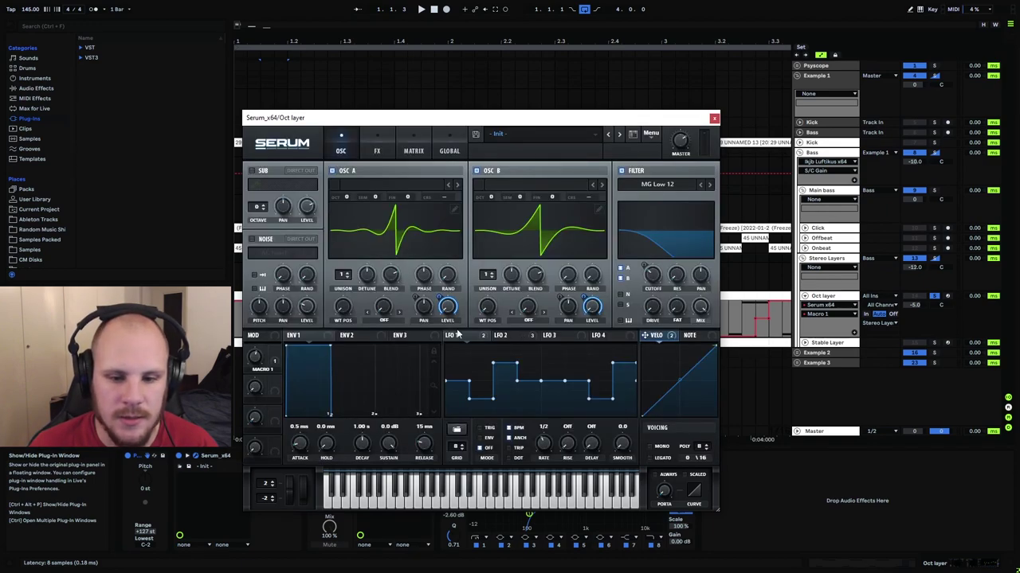
# Check the phase values of oscillators A and B, then play the soloed Oct layer from bar 1.
pyautogui.click(424, 277)
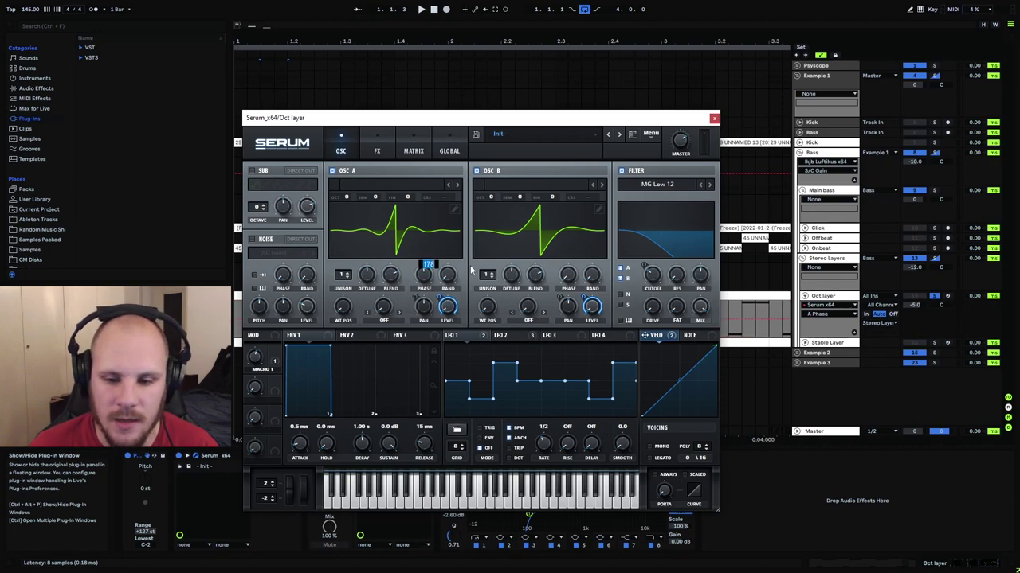
pyautogui.click(575, 275)
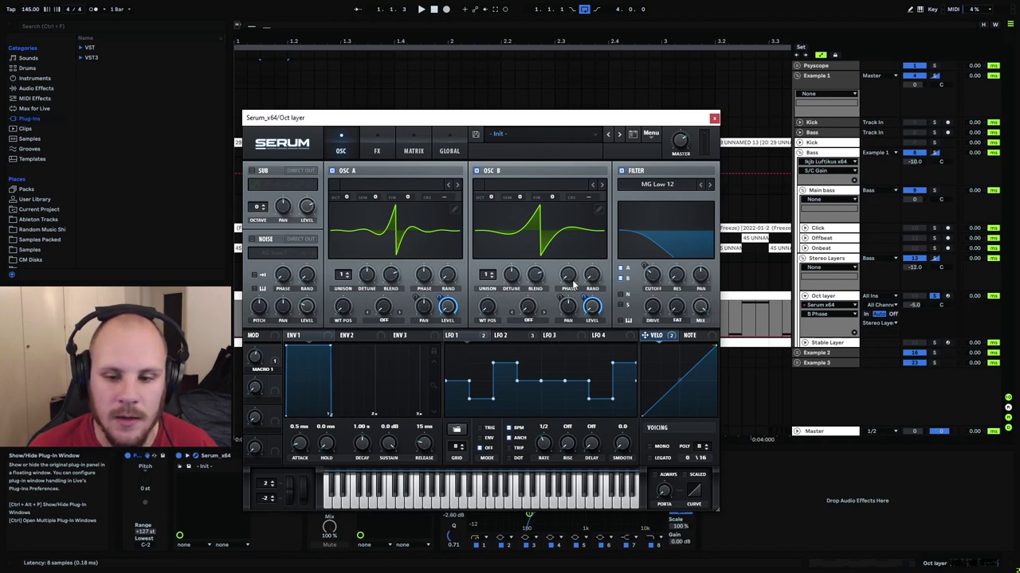
pyautogui.moveTo(570, 274)
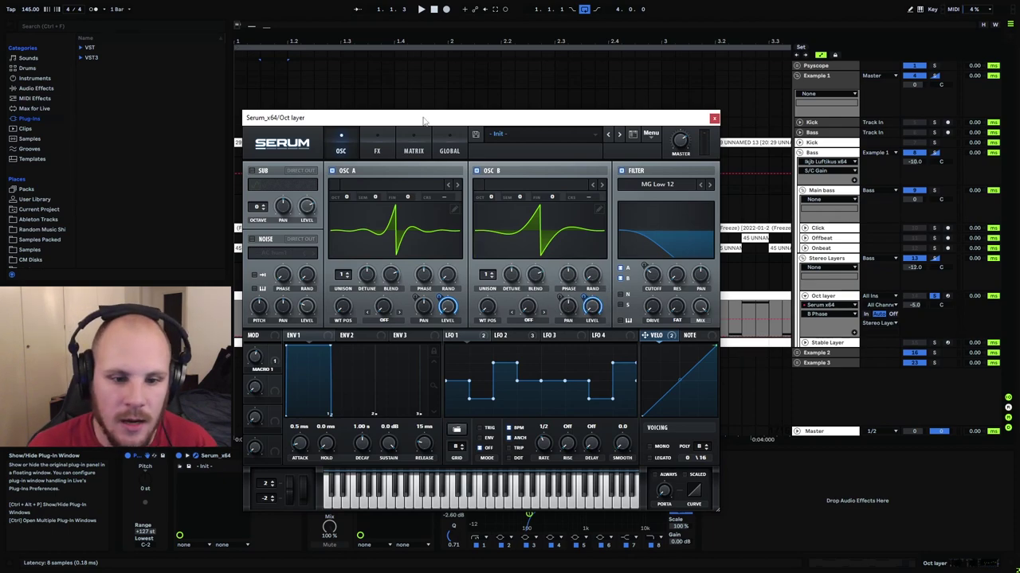
pyautogui.moveTo(424, 121); pyautogui.dragTo(521, 114)
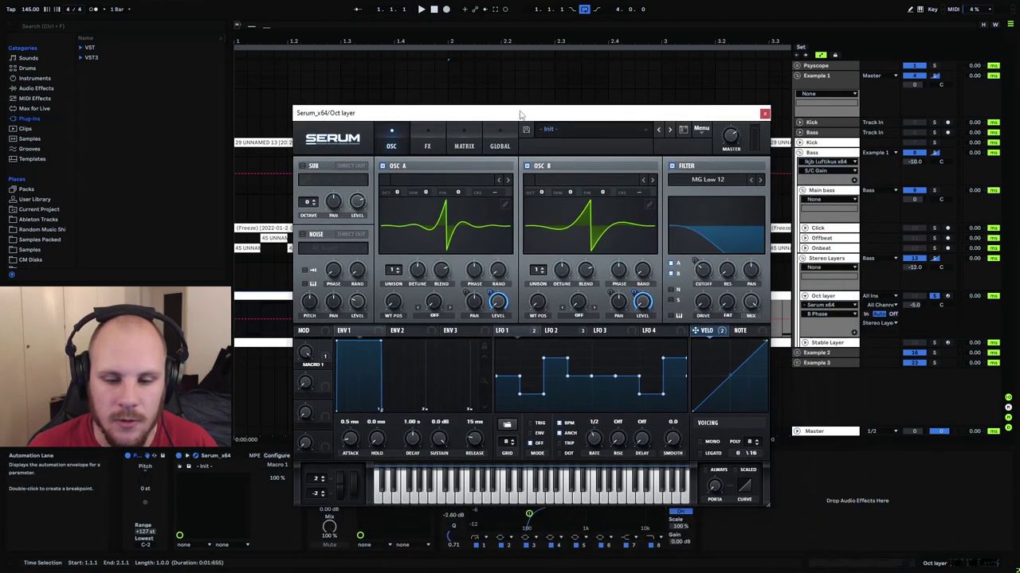
pyautogui.press('space')
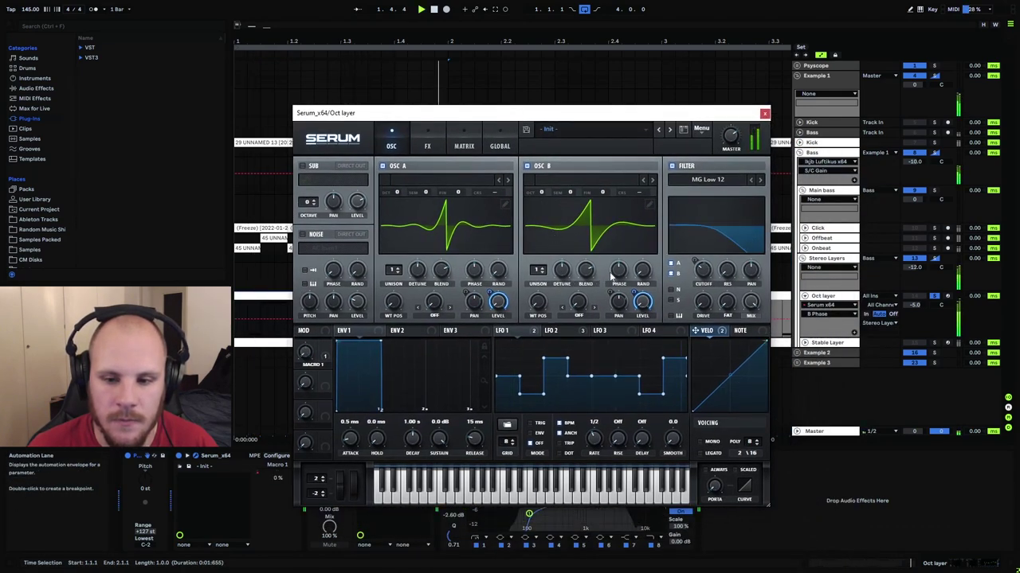
pyautogui.moveTo(615, 274)
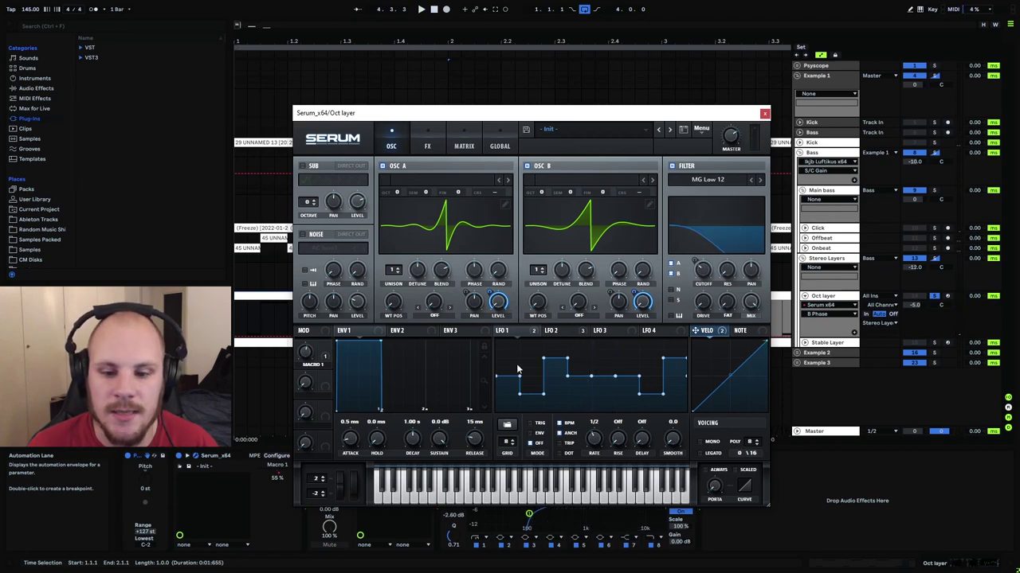
# Examine LFO 1's shape and its pan modulation of both oscillators, then LFO 2's shape and the filter cutoff it modulates.
pyautogui.moveTo(521, 333)
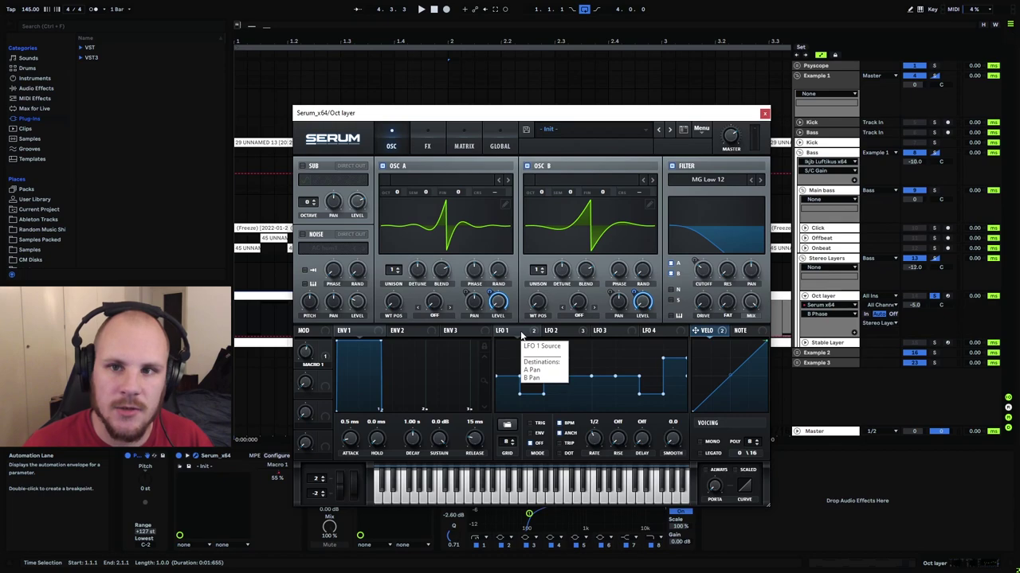
pyautogui.click(519, 333)
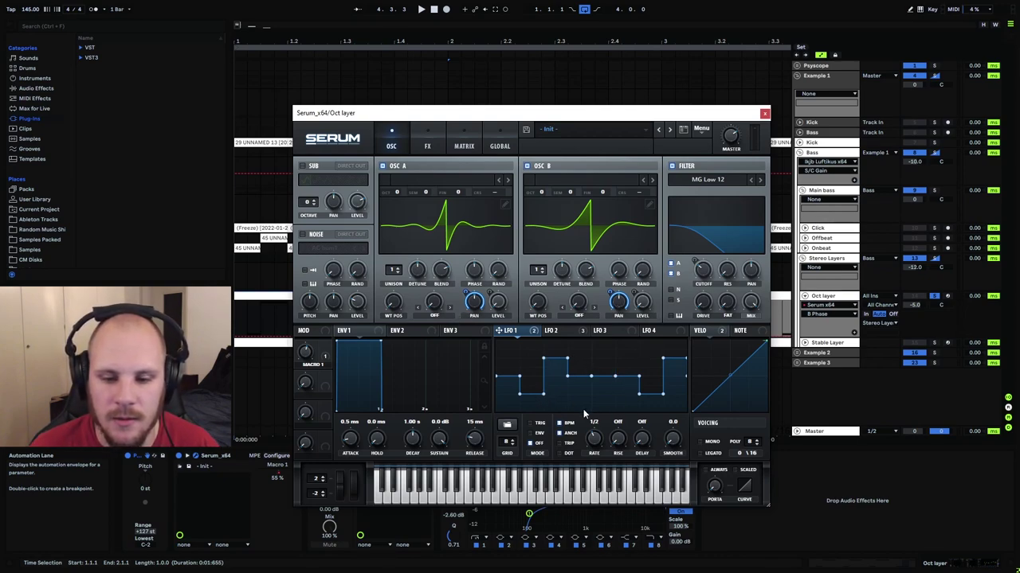
pyautogui.moveTo(469, 307)
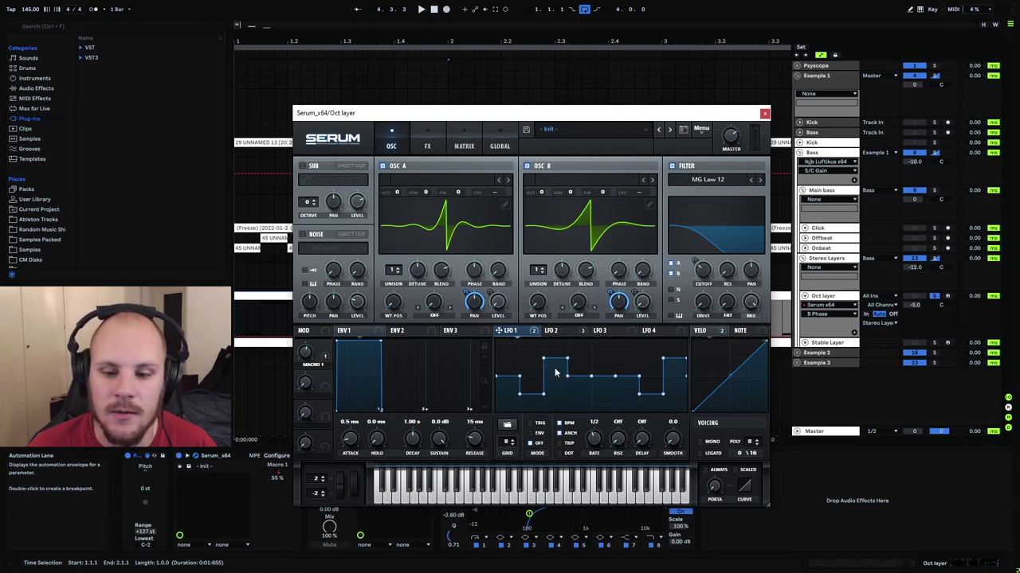
pyautogui.click(553, 331)
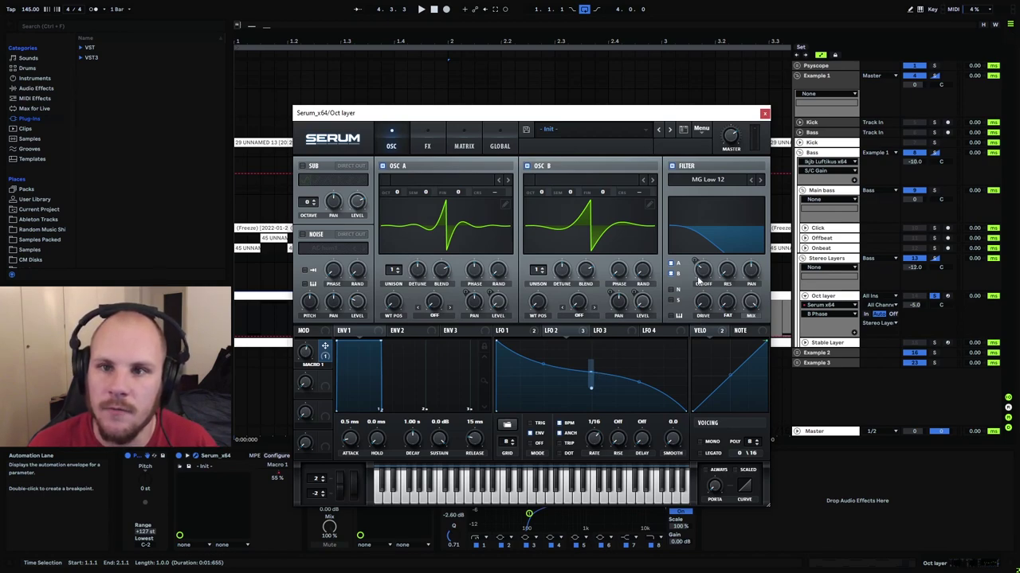
pyautogui.moveTo(697, 279)
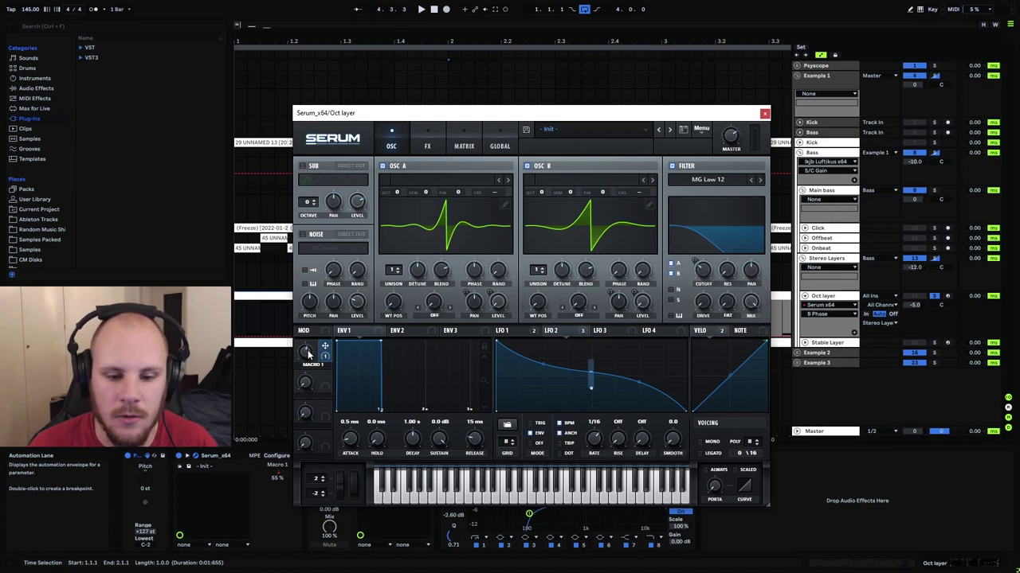
# Review Serum's effects chain and modulation matrix for LFO 2's destinations, then close the plug-in window.
pyautogui.click(427, 146)
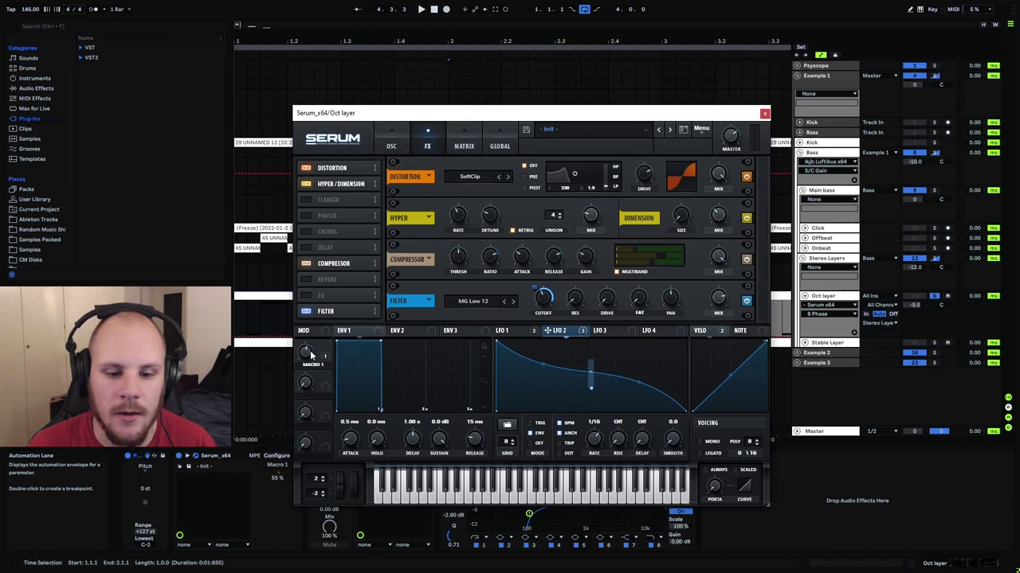
pyautogui.click(465, 147)
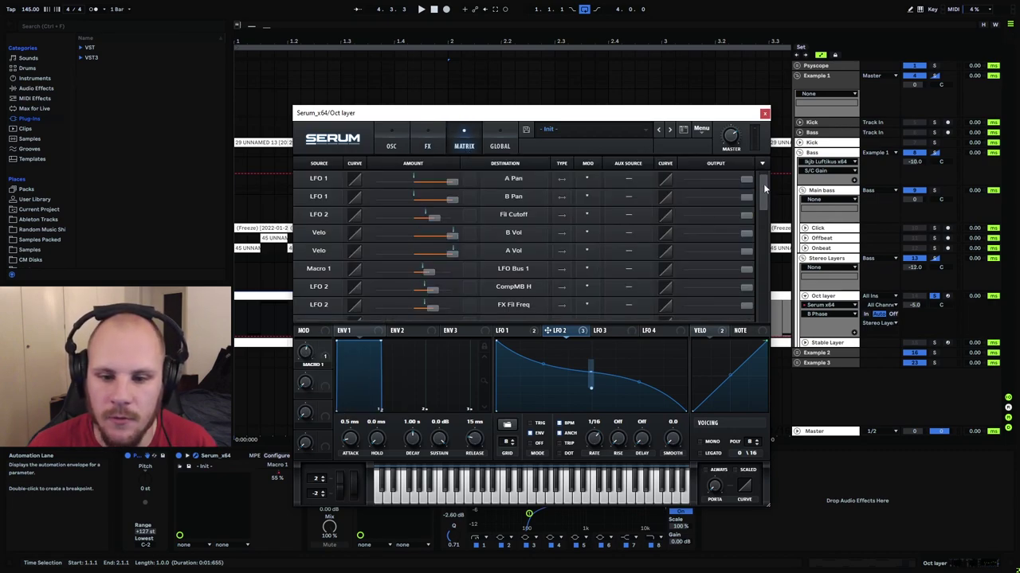
pyautogui.moveTo(763, 183); pyautogui.dragTo(763, 196)
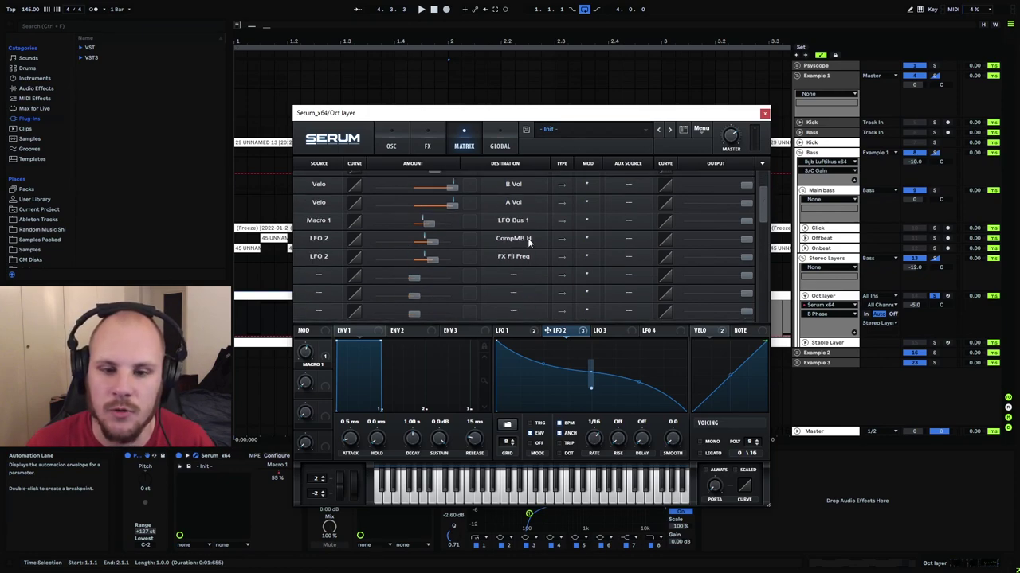
pyautogui.click(391, 148)
pyautogui.moveTo(533, 338)
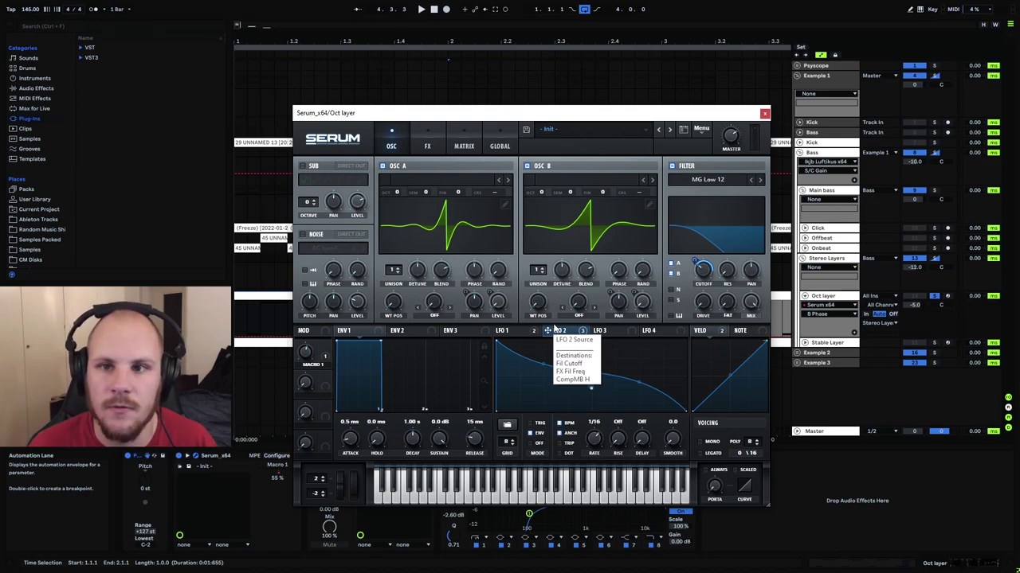
pyautogui.click(764, 114)
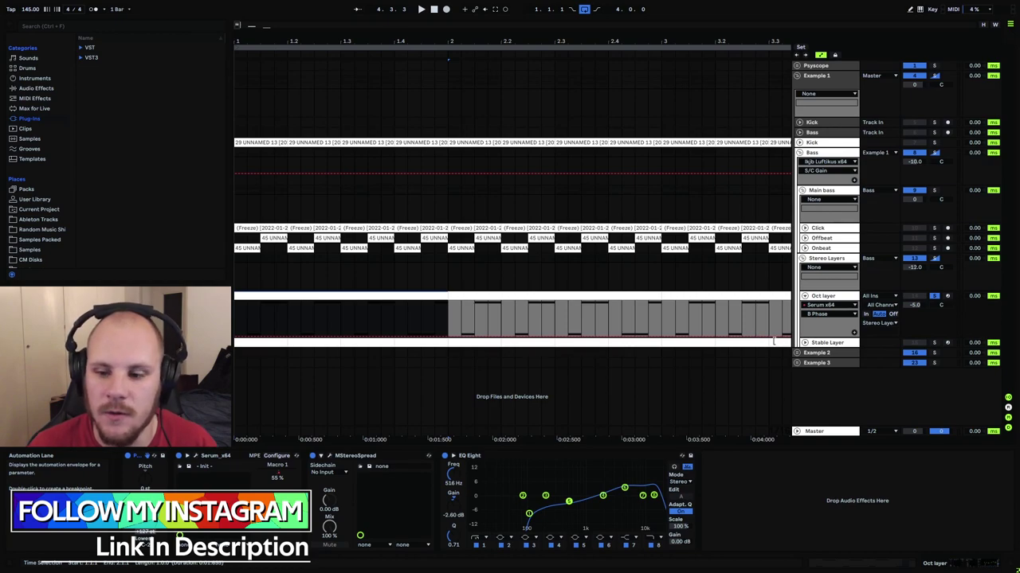
# Unfold and solo the Stable Layer track, then play it from bar 1.
pyautogui.click(913, 343)
pyautogui.click(934, 343)
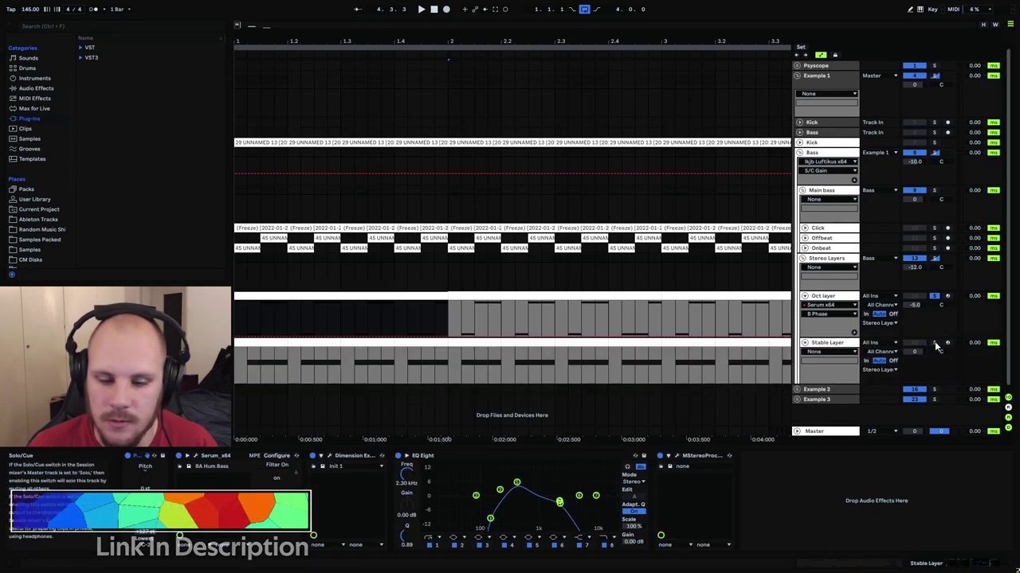
pyautogui.click(264, 341)
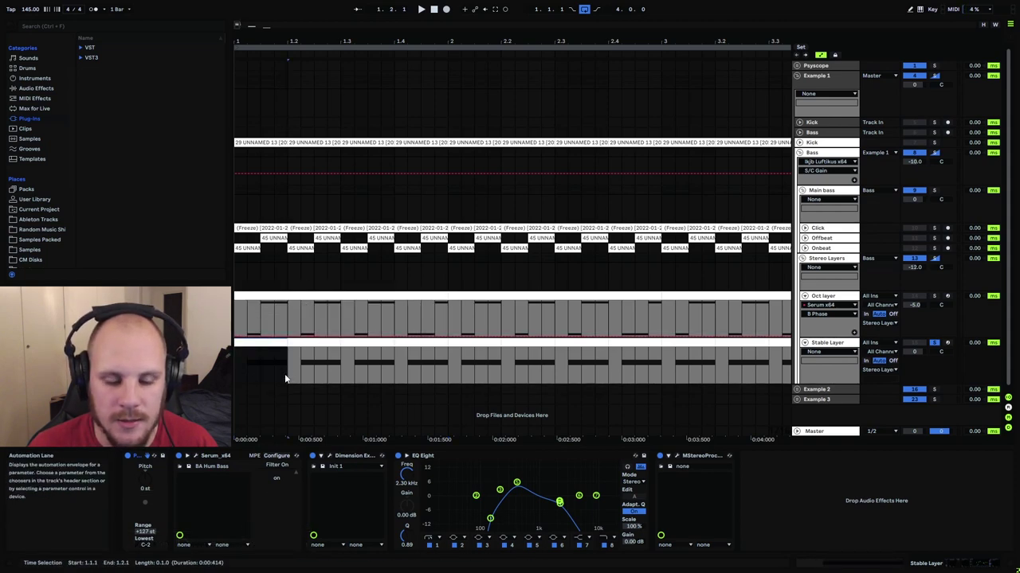
pyautogui.press('space')
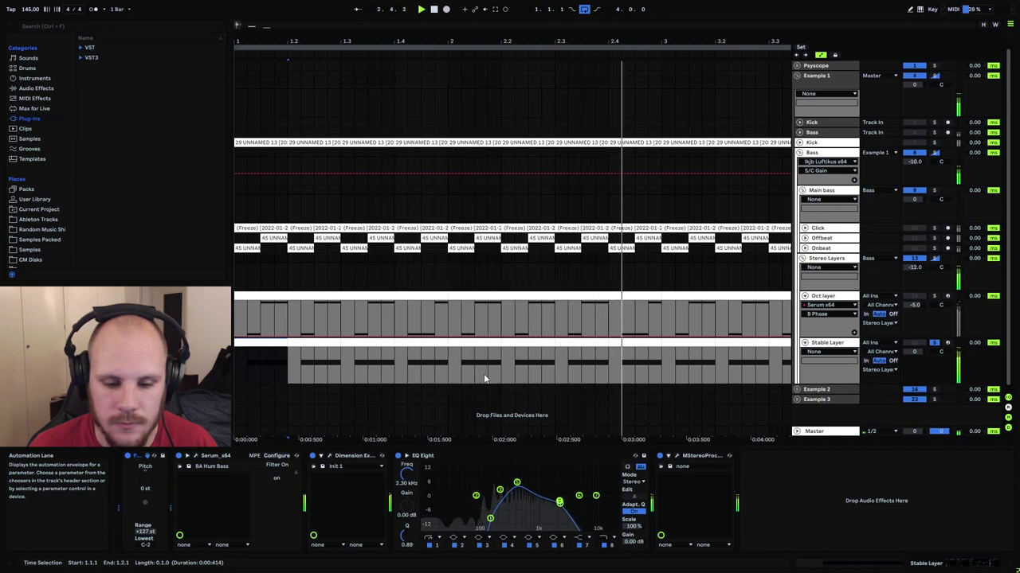
pyautogui.press('space')
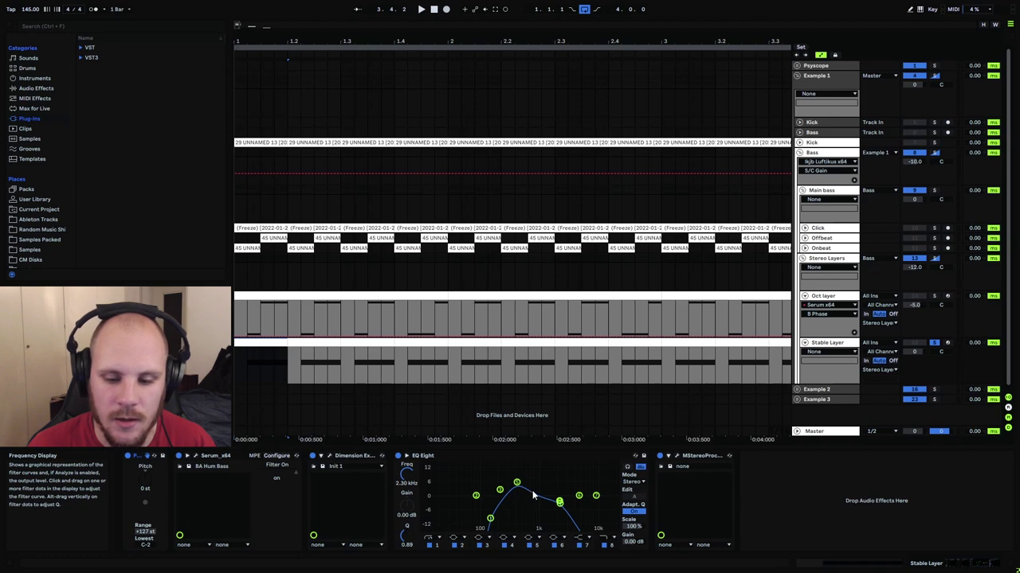
# Solo the Stereo Layers group and play both layers together from bar 1.
pyautogui.click(800, 311)
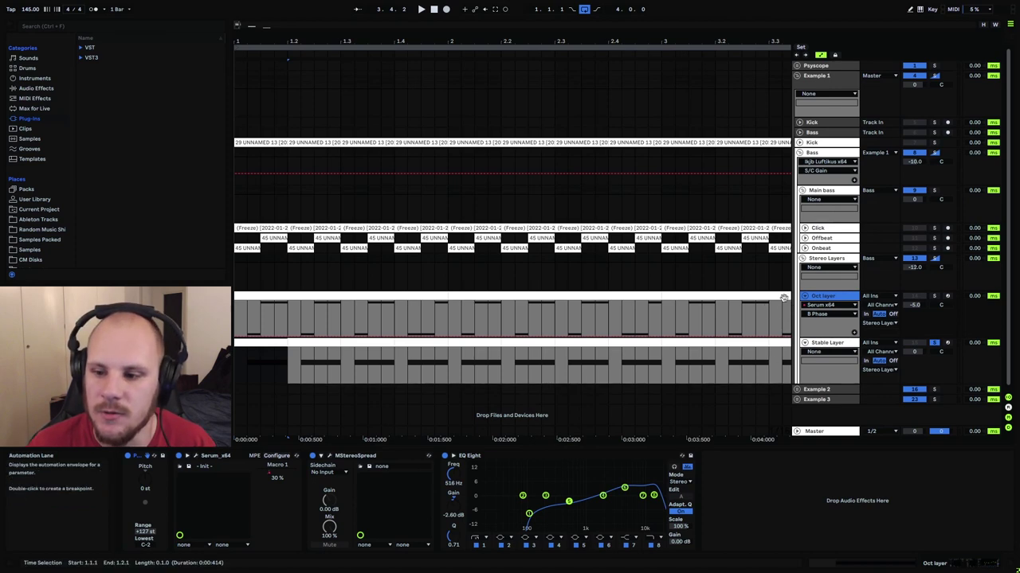
pyautogui.click(239, 264)
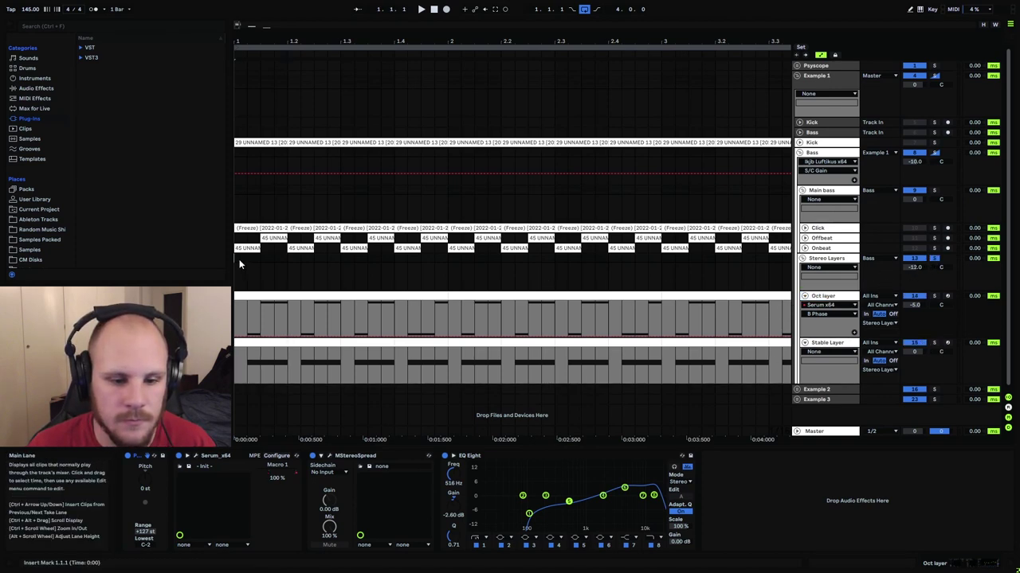
pyautogui.press('space')
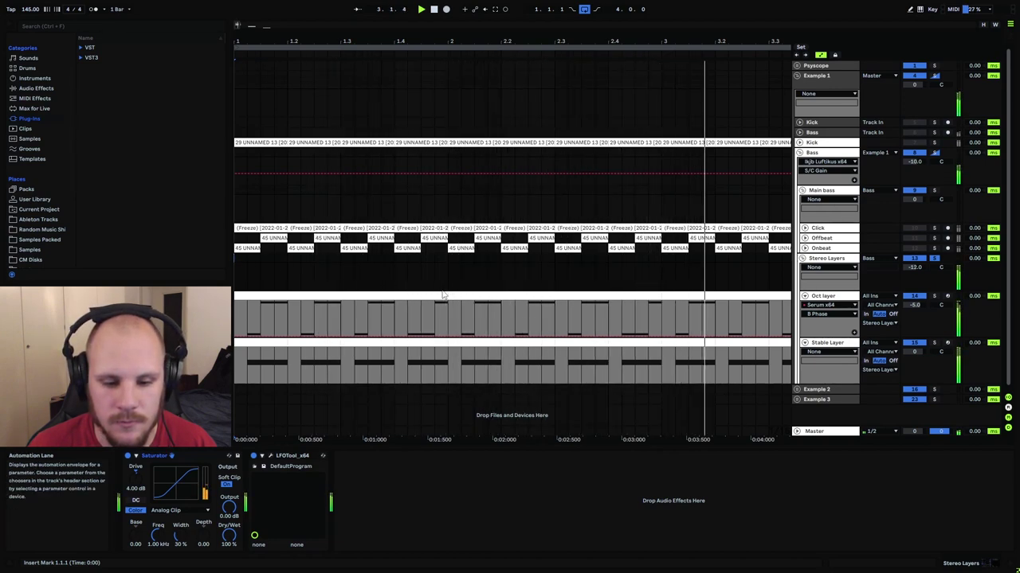
pyautogui.press('space')
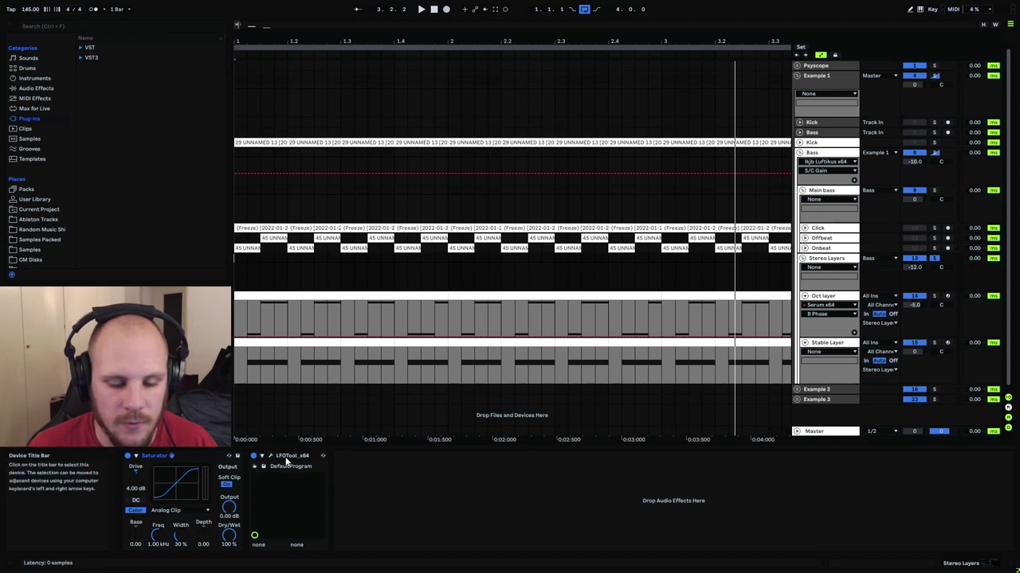
# Examine the Saturator and the LFOTool volume curve on the Stereo Layers group, then close LFOTool.
pyautogui.click(192, 459)
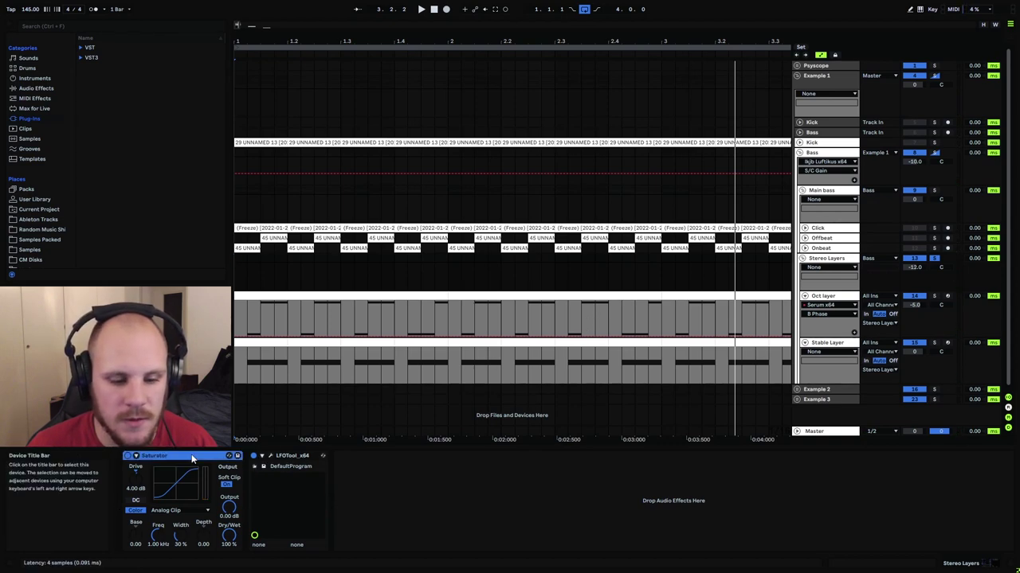
pyautogui.click(270, 455)
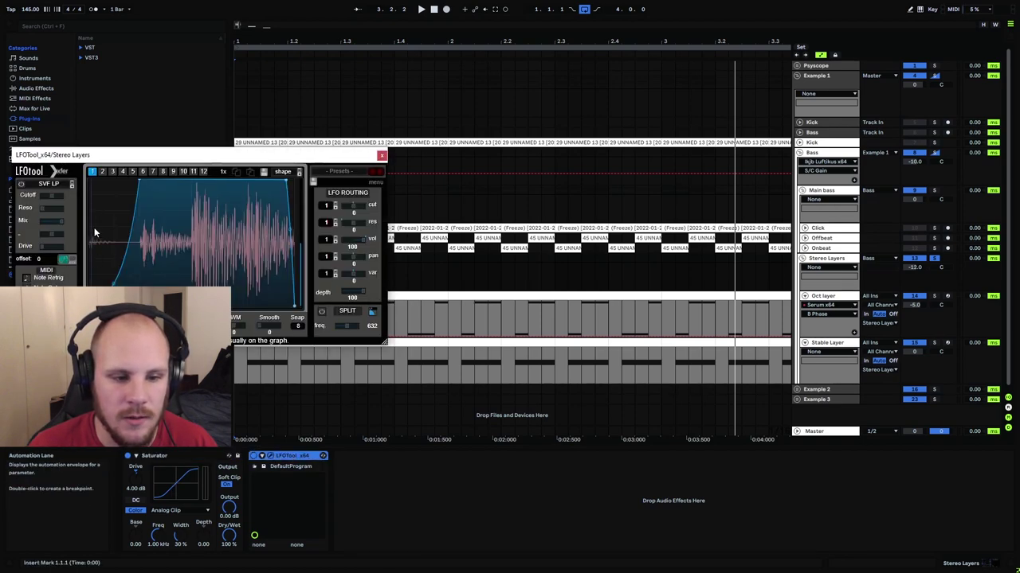
pyautogui.click(382, 157)
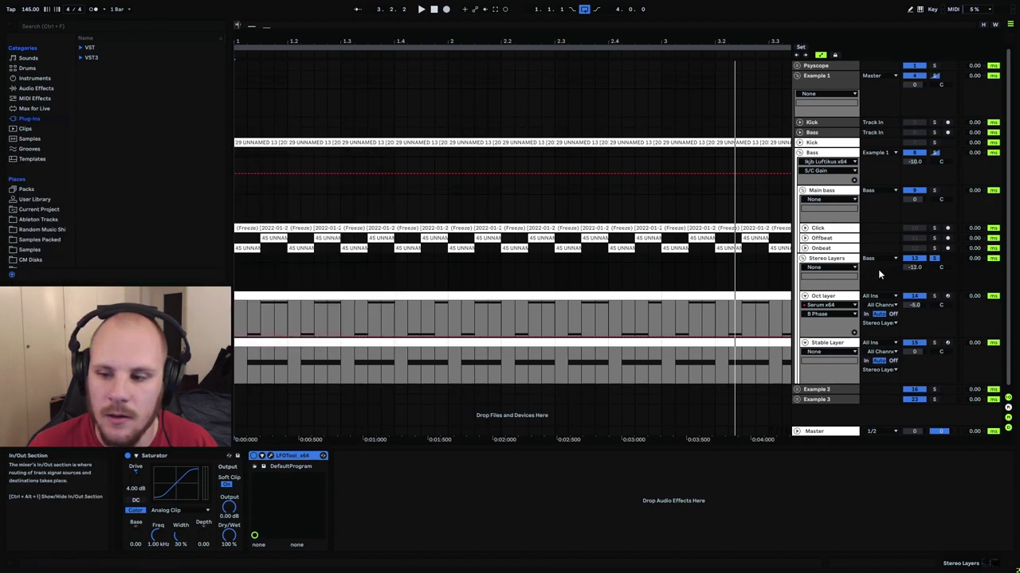
# Fold the Stereo Layers and Main bass groups.
pyautogui.click(802, 258)
pyautogui.click(802, 191)
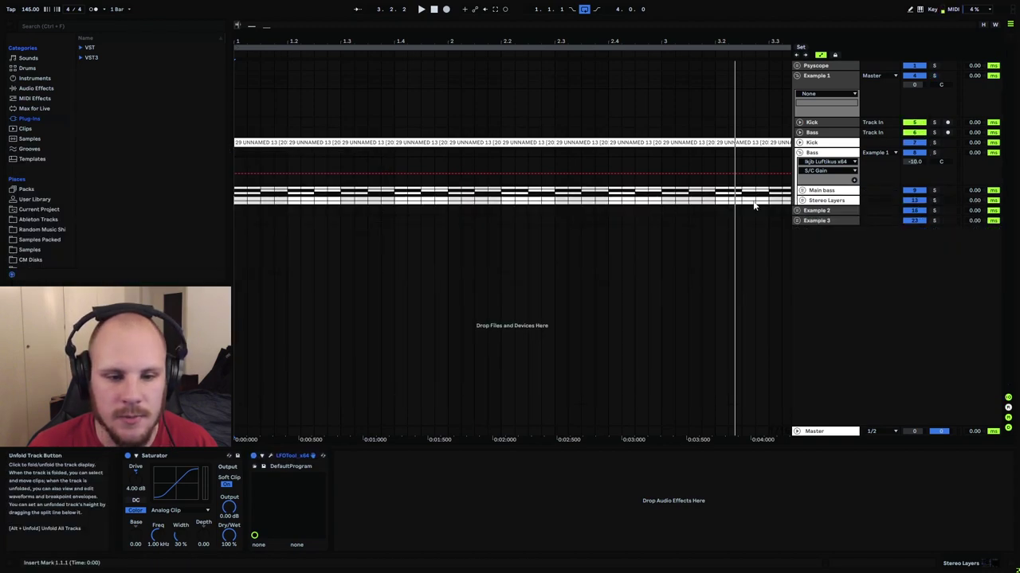
# Play the Example 1 kick, main bass and stereo layers together from bar 1, then fold the Bass group.
pyautogui.click(237, 161)
pyautogui.scroll(-2, 405, 183)
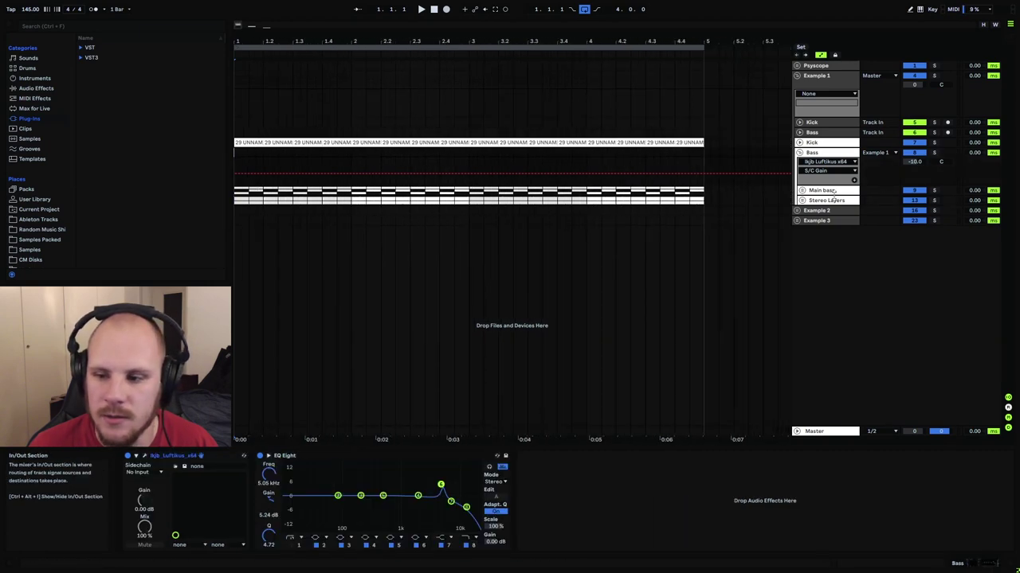
pyautogui.press('space')
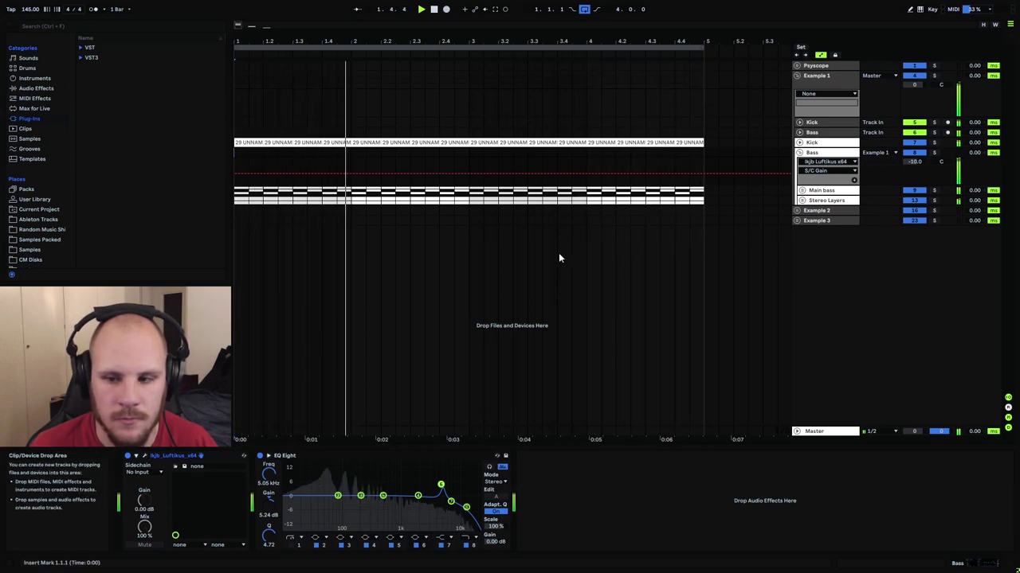
pyautogui.click(799, 152)
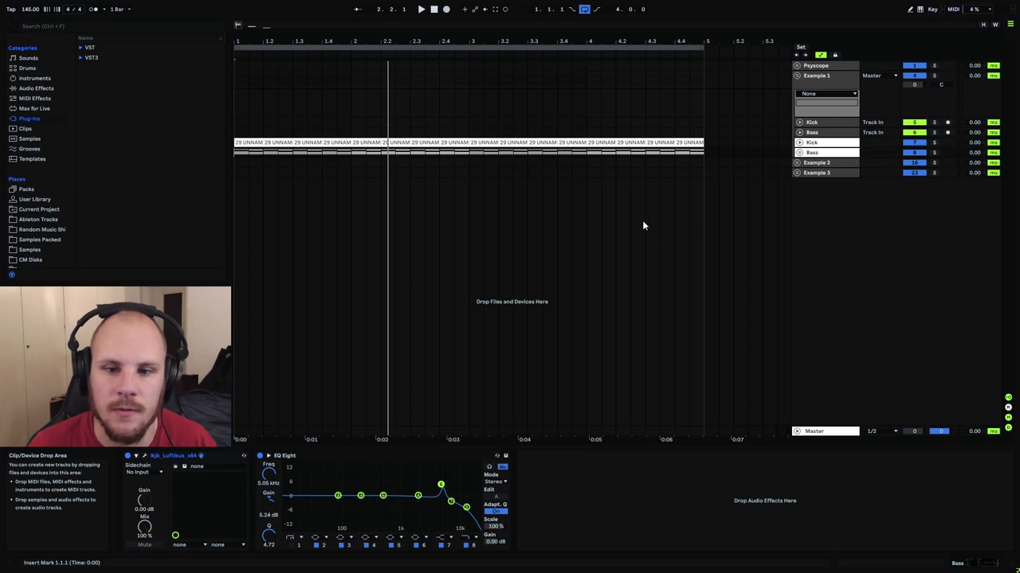
# Unfold the Example 2 group and its Stereo Layer track, and set the playback start to bar 9.
pyautogui.hscroll(10, 642, 221)
pyautogui.click(797, 163)
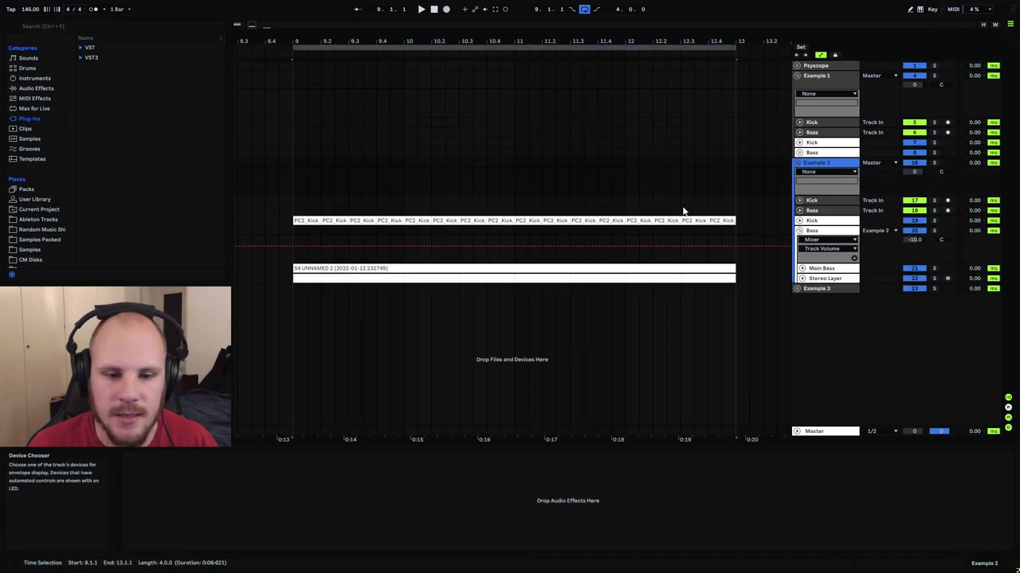
pyautogui.click(298, 192)
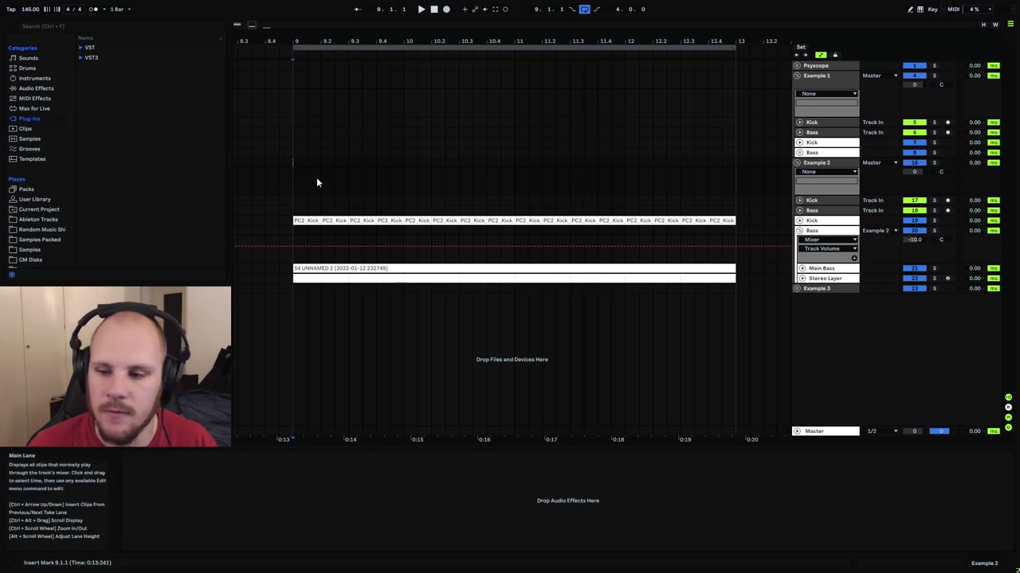
pyautogui.click(801, 278)
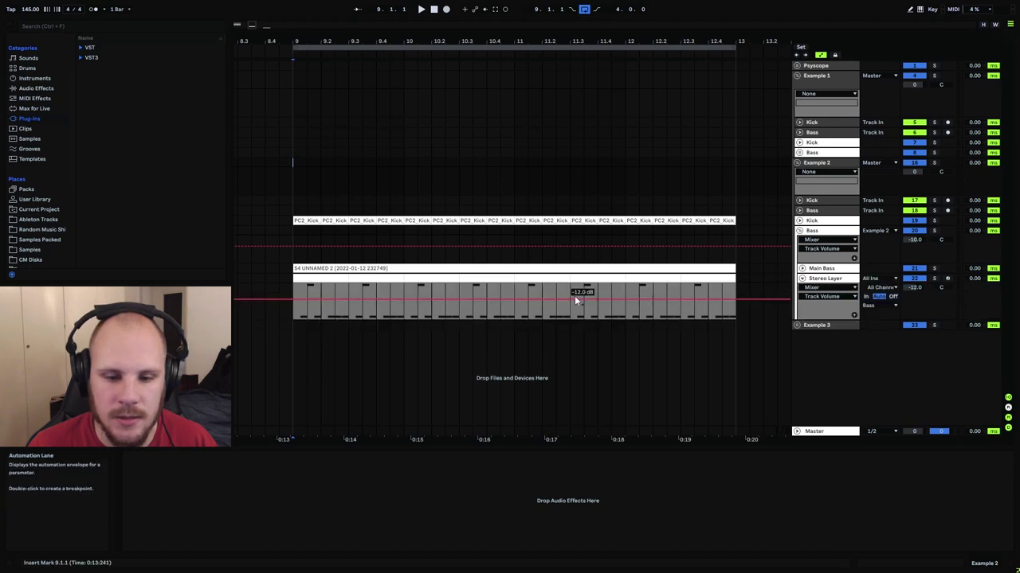
# Highlight the first half bar of Example 2's Stereo Layer note pattern and play the example from bar 9.
pyautogui.click(318, 281)
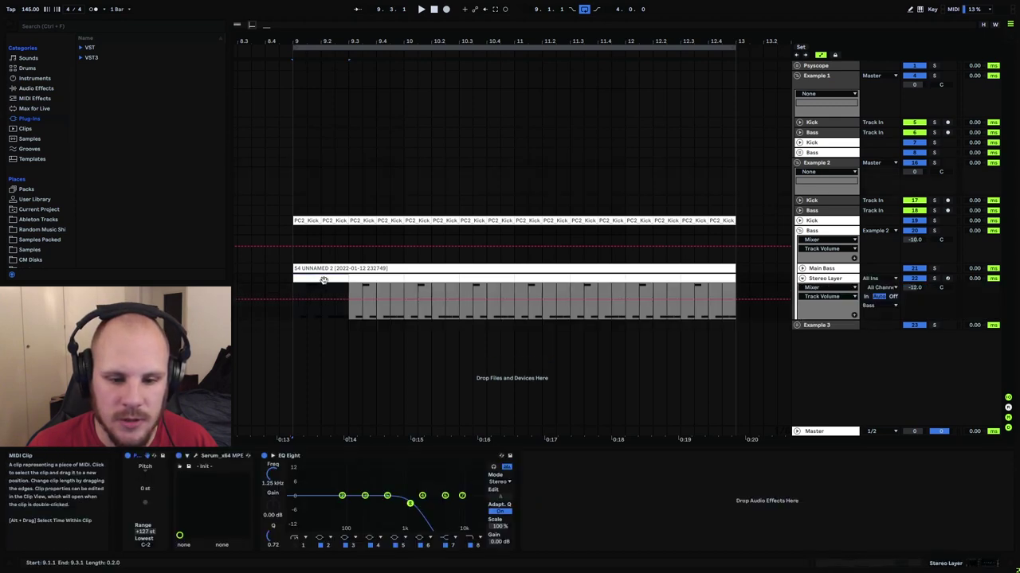
pyautogui.moveTo(295, 292); pyautogui.dragTo(342, 290)
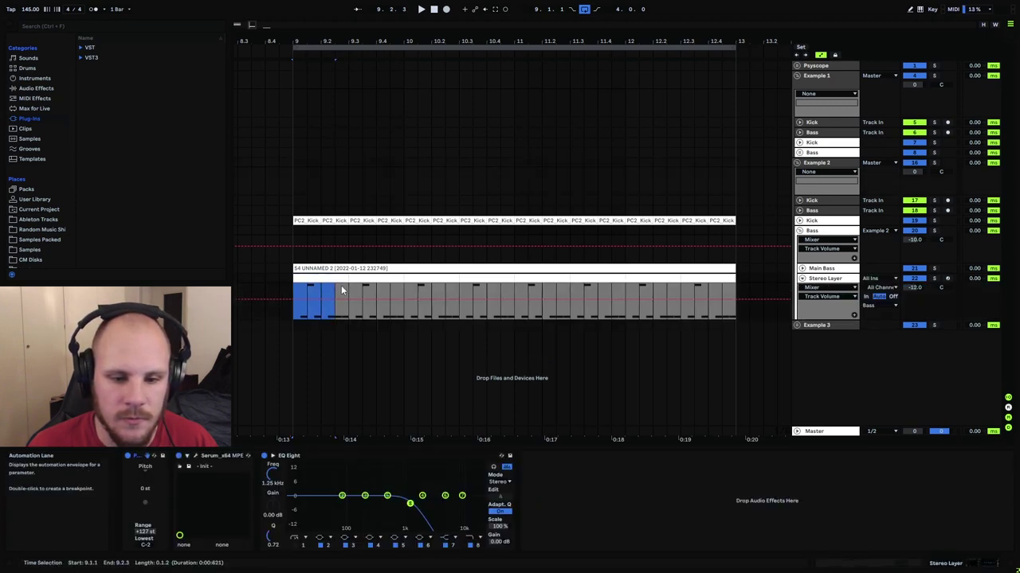
pyautogui.press('Delete')
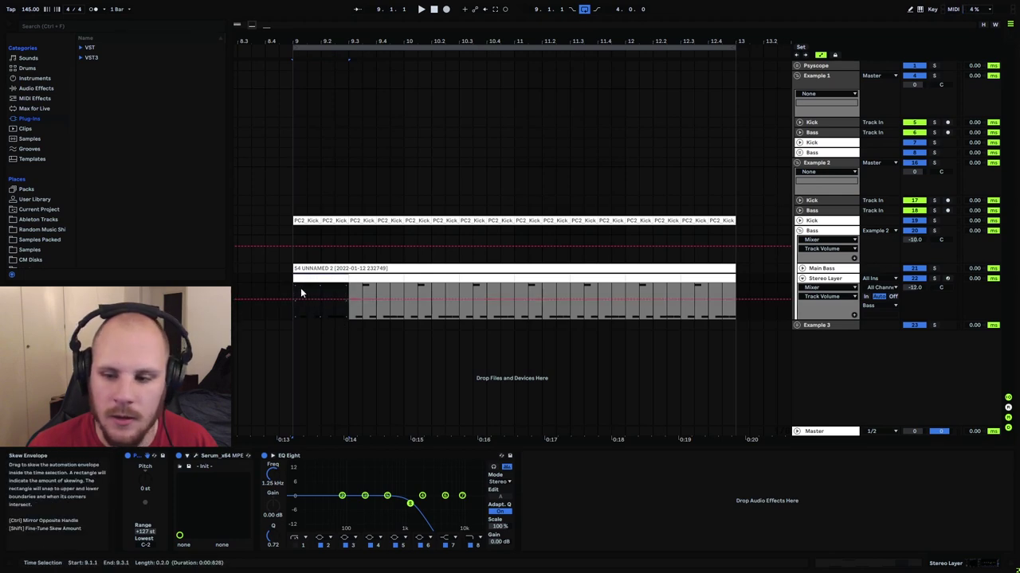
pyautogui.click(845, 279)
pyautogui.press('space')
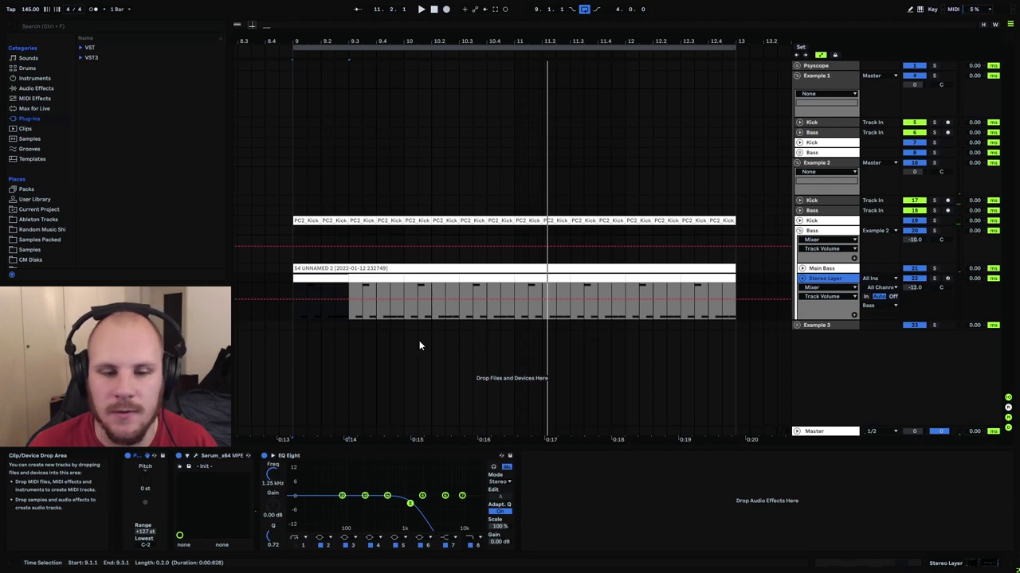
# Examine envelope 2 in the Stereo Layer's Serum and the FFT phase options in oscillator A's wavetable editor.
pyautogui.click(195, 456)
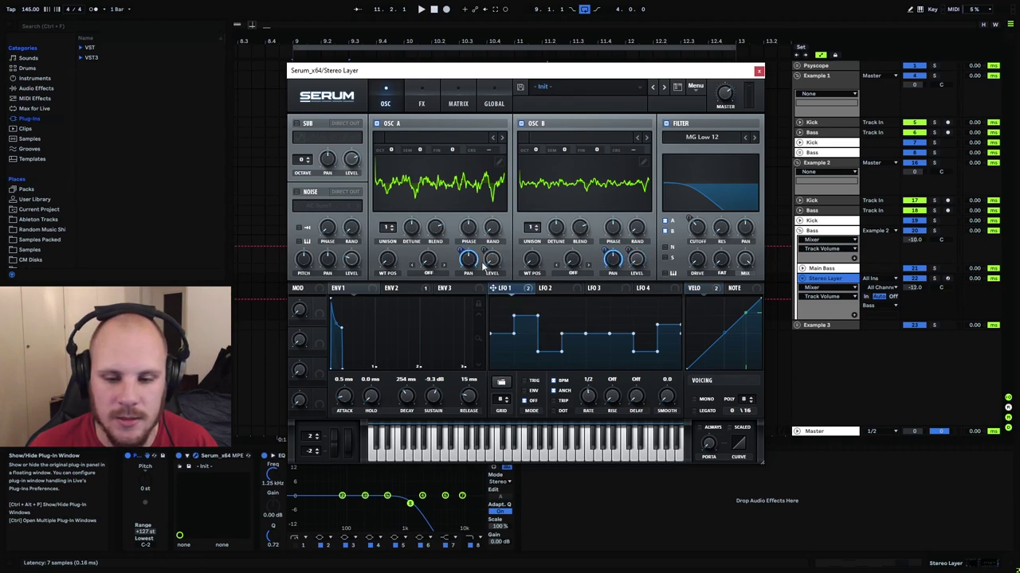
pyautogui.click(400, 288)
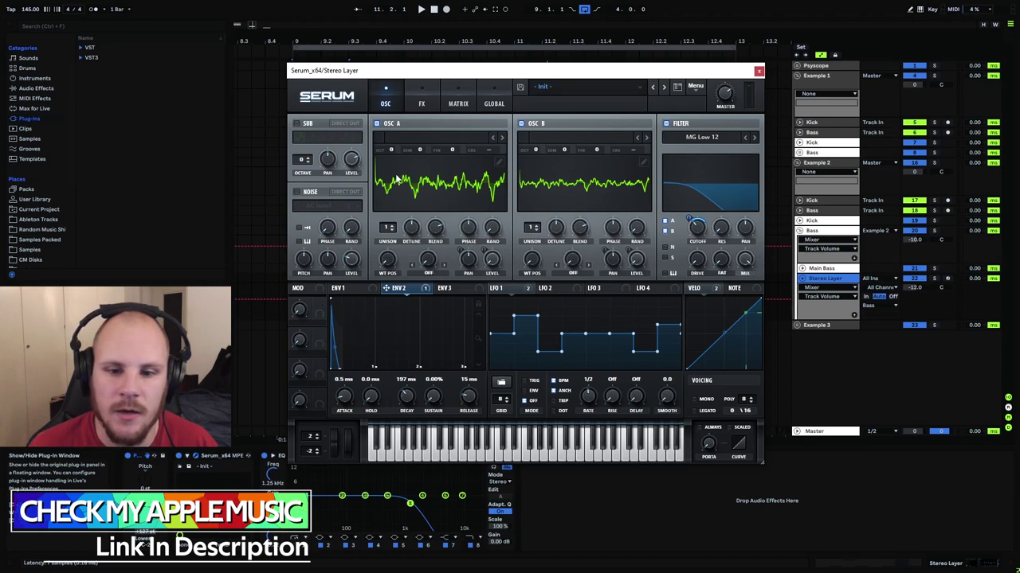
pyautogui.click(500, 164)
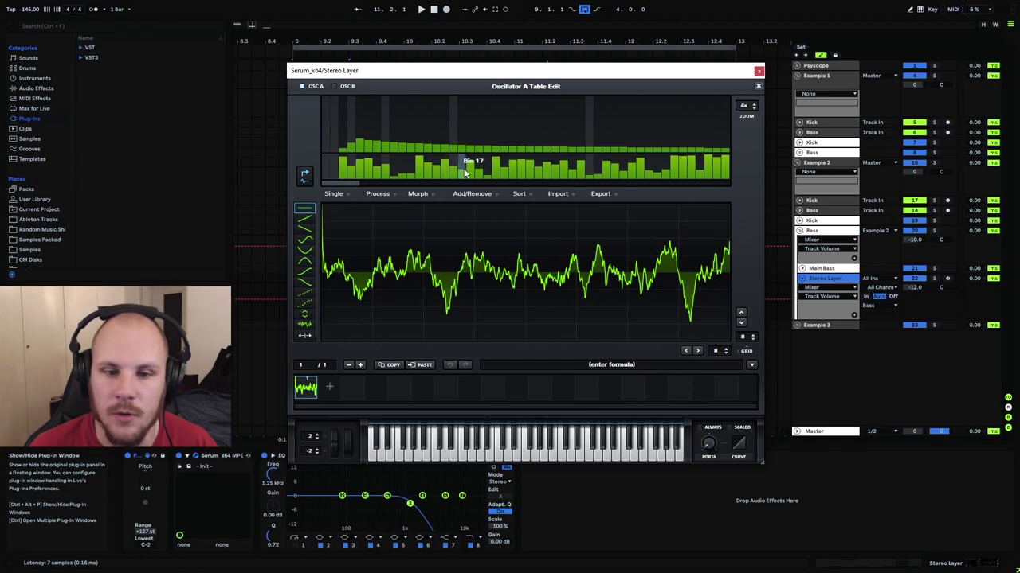
pyautogui.rightClick(341, 174)
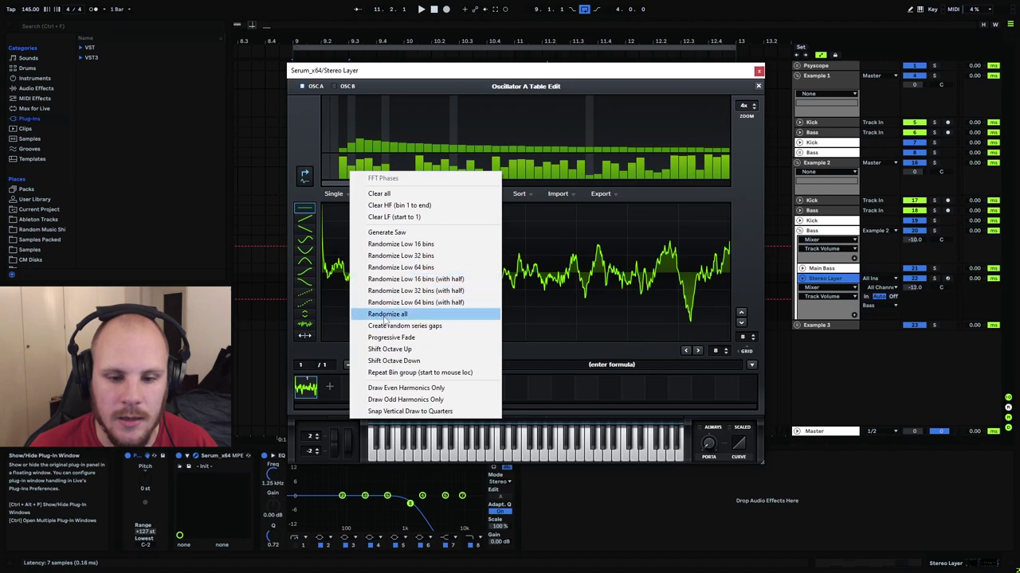
pyautogui.click(758, 87)
# Examine oscillator B's FFT phases and Serum's effects rack, then close the Serum window.
pyautogui.click(634, 165)
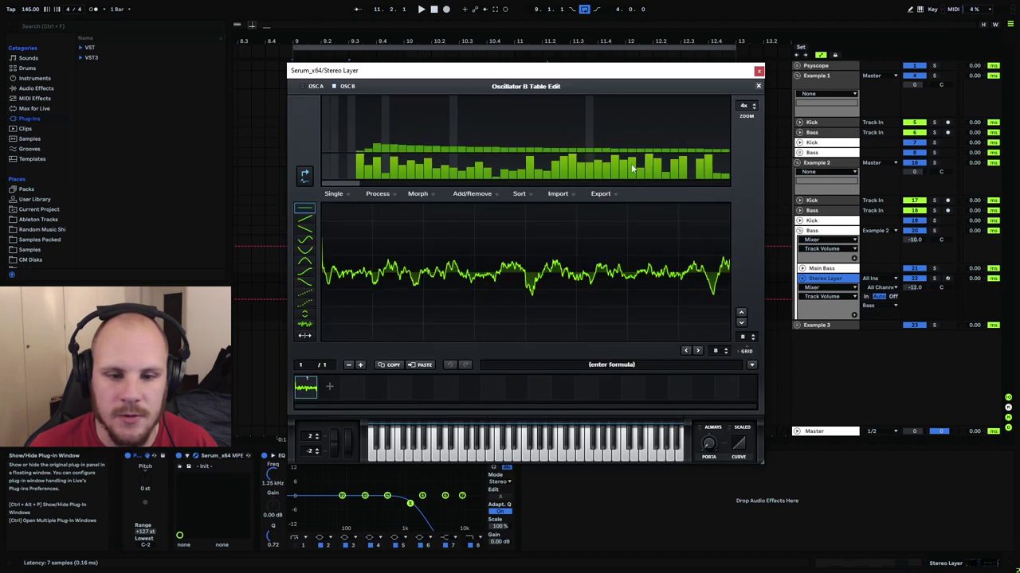
pyautogui.rightClick(362, 172)
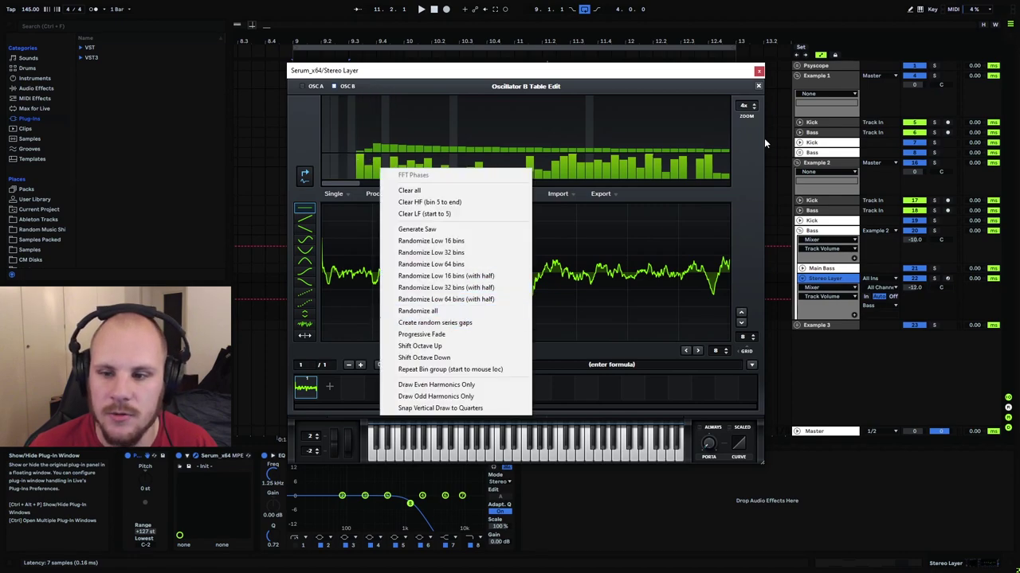
pyautogui.click(757, 86)
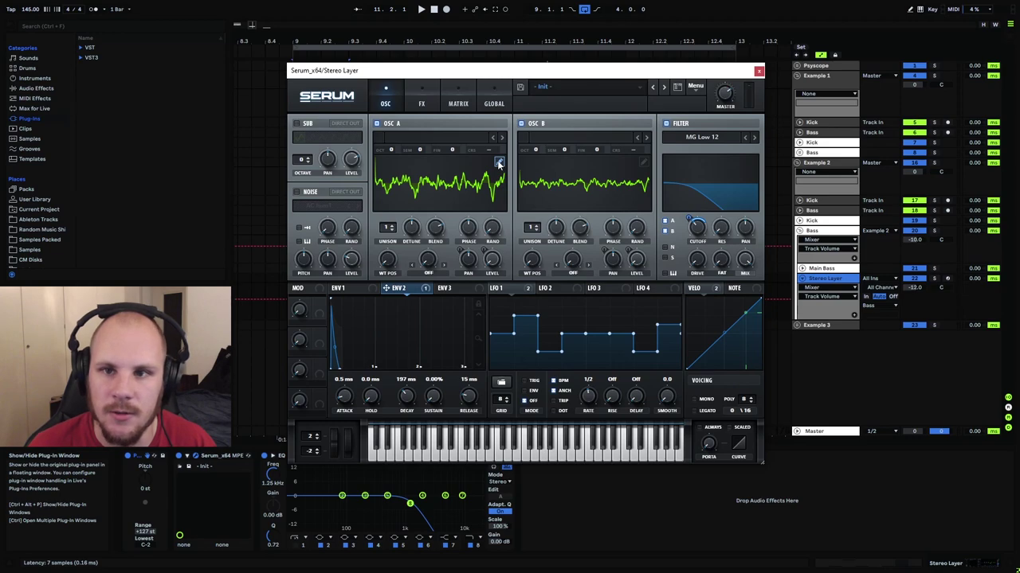
pyautogui.click(422, 104)
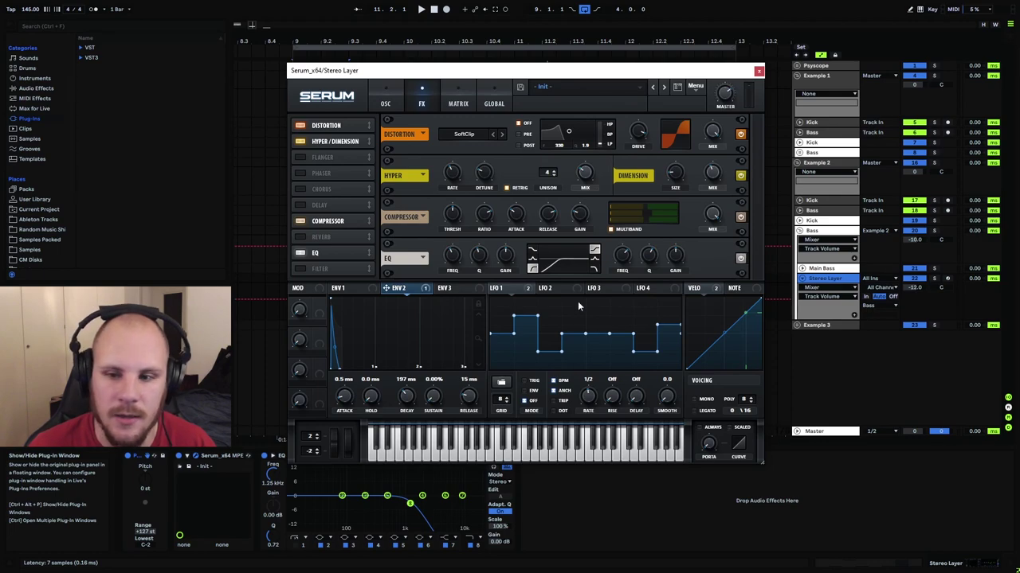
pyautogui.click(758, 71)
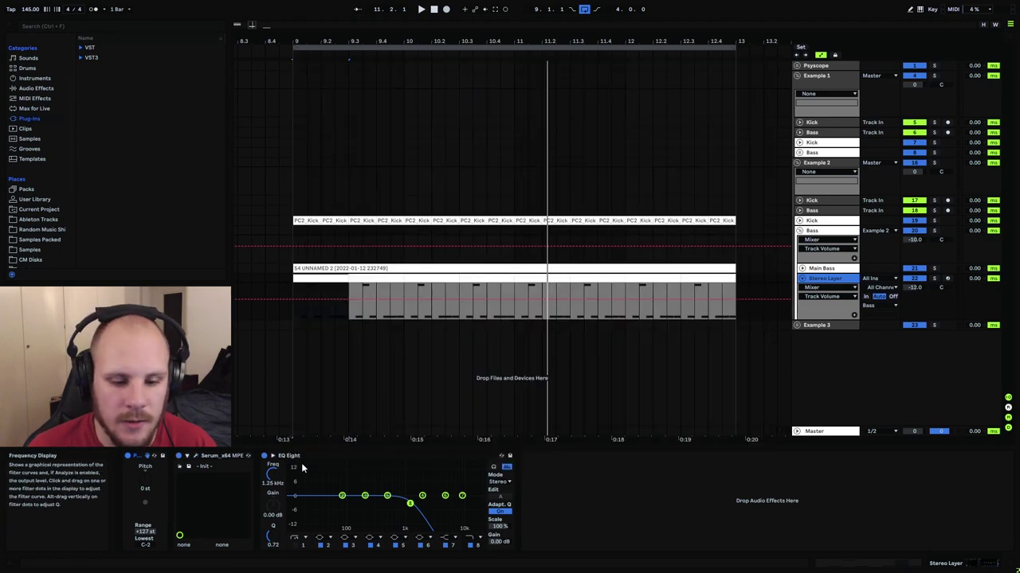
# Play Example 2 from bar 9 with band 8 of the Stereo Layer's EQ Eight bypassed, then re-enable the band.
pyautogui.click(355, 457)
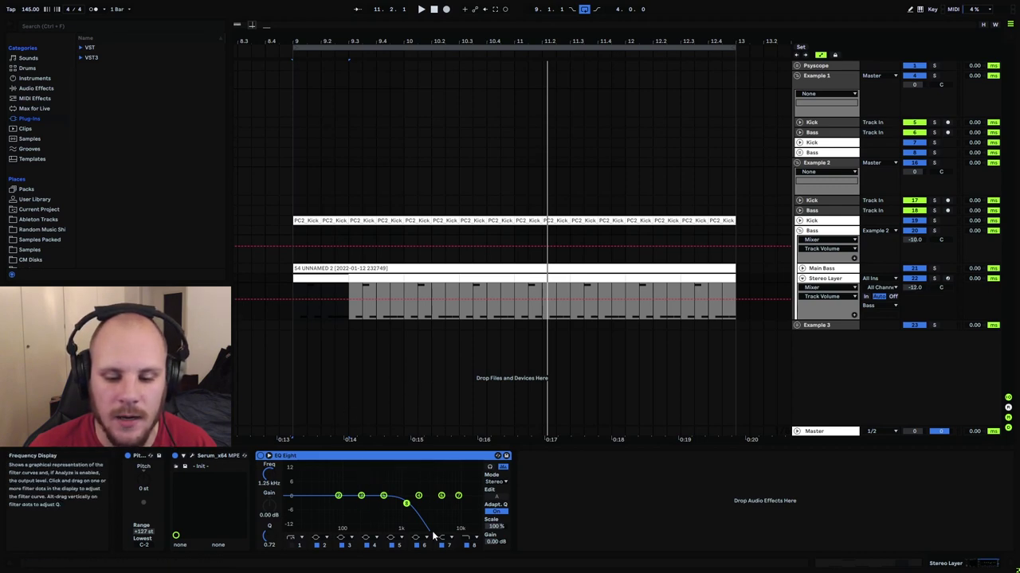
pyautogui.click(467, 545)
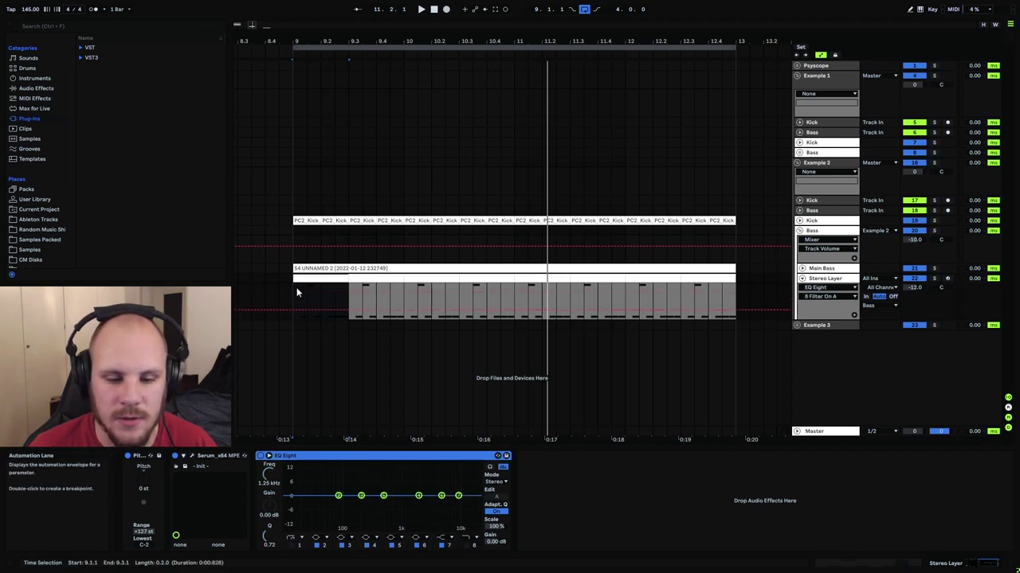
pyautogui.click(296, 292)
pyautogui.press('space')
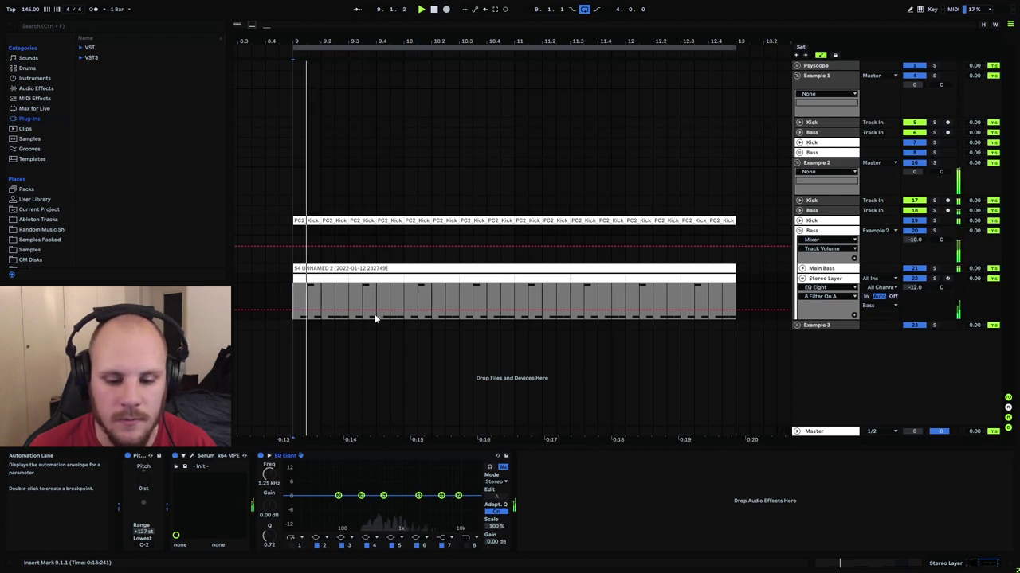
pyautogui.click(468, 548)
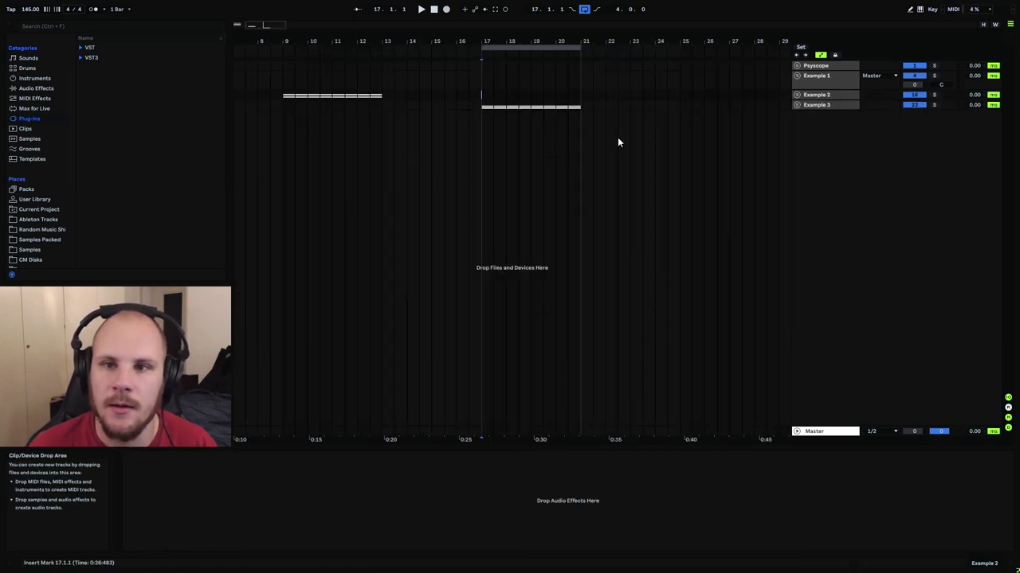
# Unfold Example 3, play it from bar 17, and fold its Kick and Bass routing tracks.
pyautogui.click(796, 105)
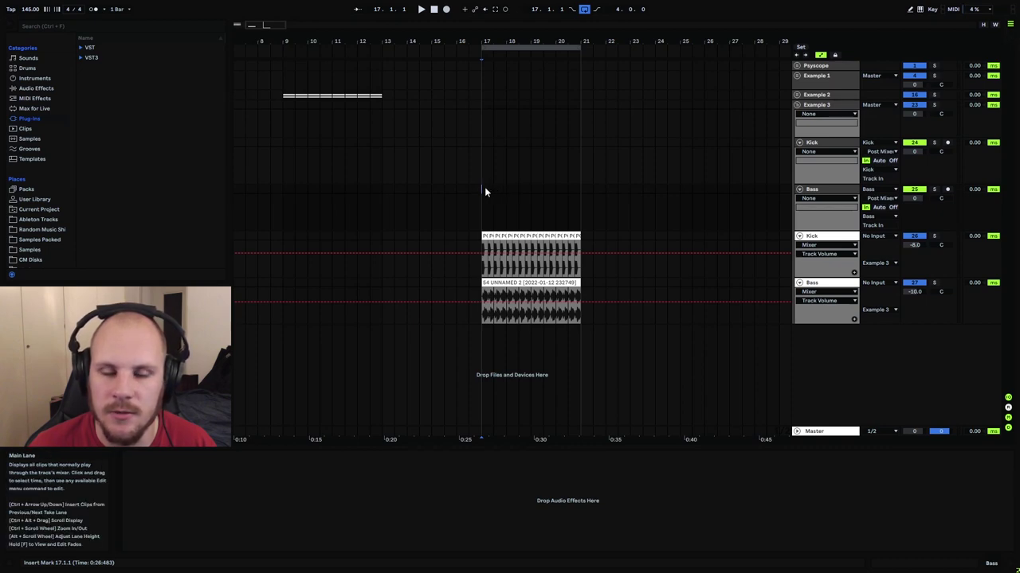
pyautogui.press('space')
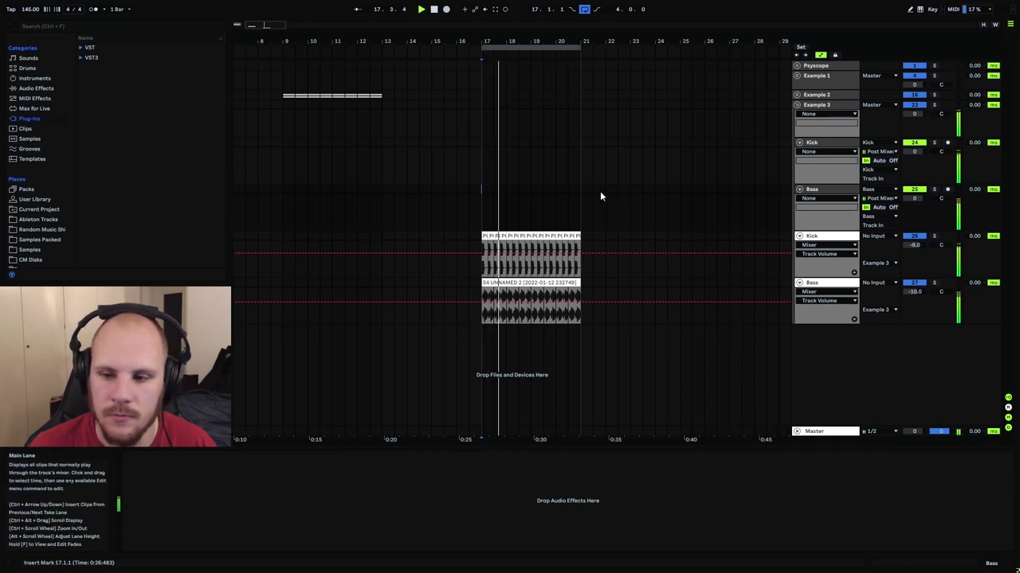
pyautogui.click(800, 189)
pyautogui.click(798, 143)
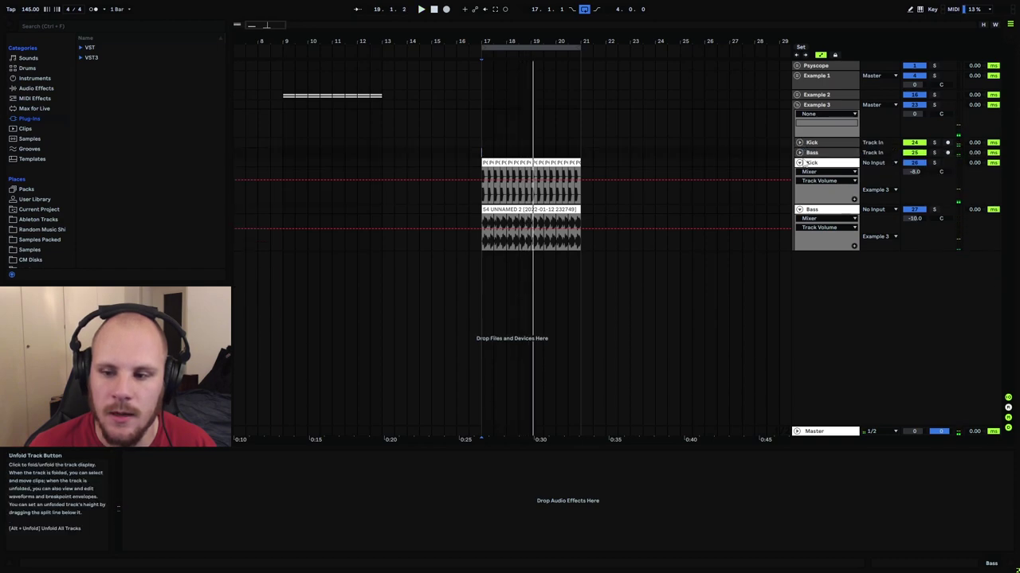
# Insert a MIDI track below Example 3's Bass audio track and colour it white.
pyautogui.click(822, 211)
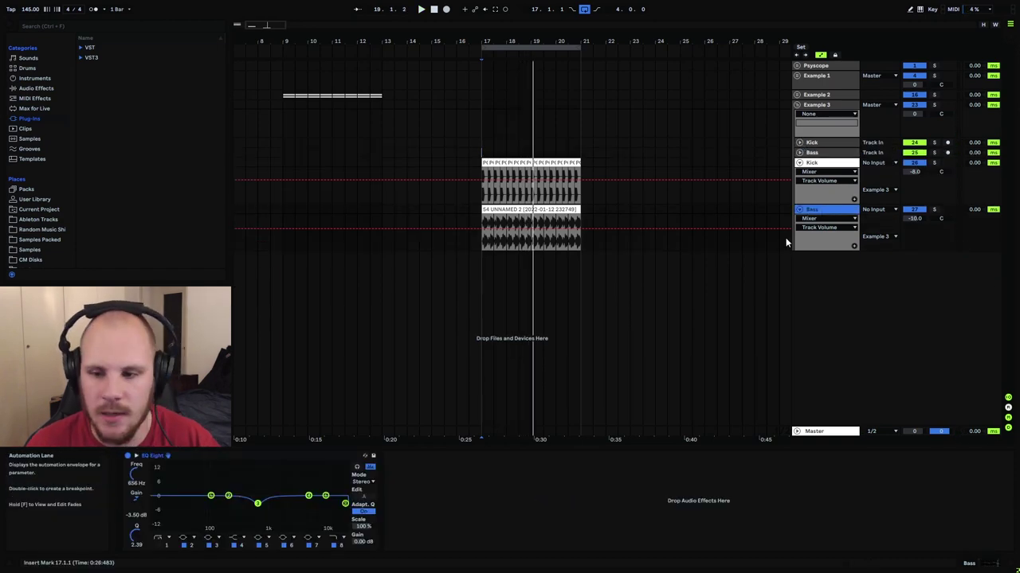
pyautogui.hotkey('ctrl', 'shift', 't')
pyautogui.rightClick(820, 256)
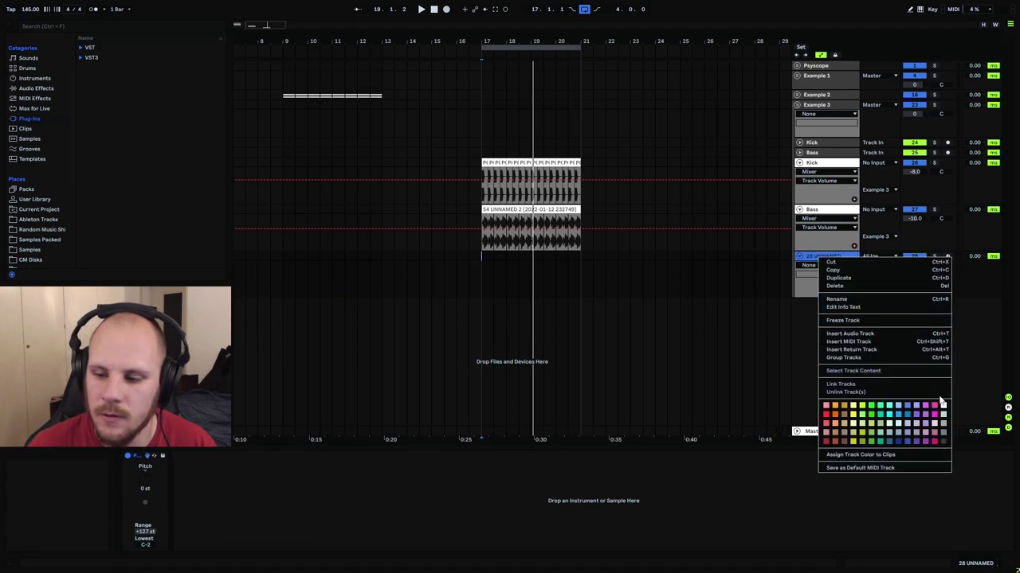
pyautogui.click(942, 405)
# Rename the new MIDI track as Stereo Layer.
pyautogui.rightClick(835, 256)
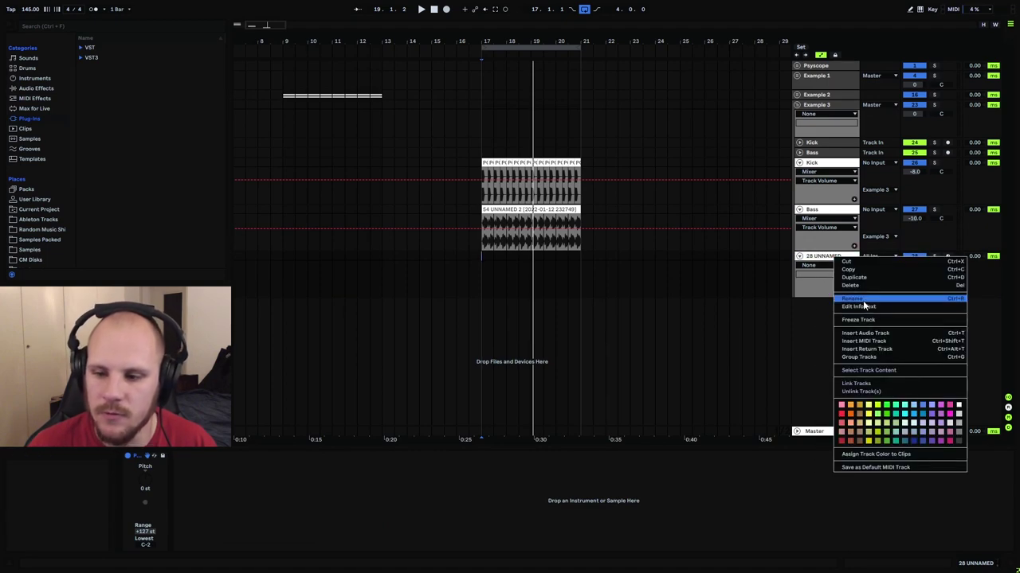
pyautogui.click(862, 301)
pyautogui.write('Ste')
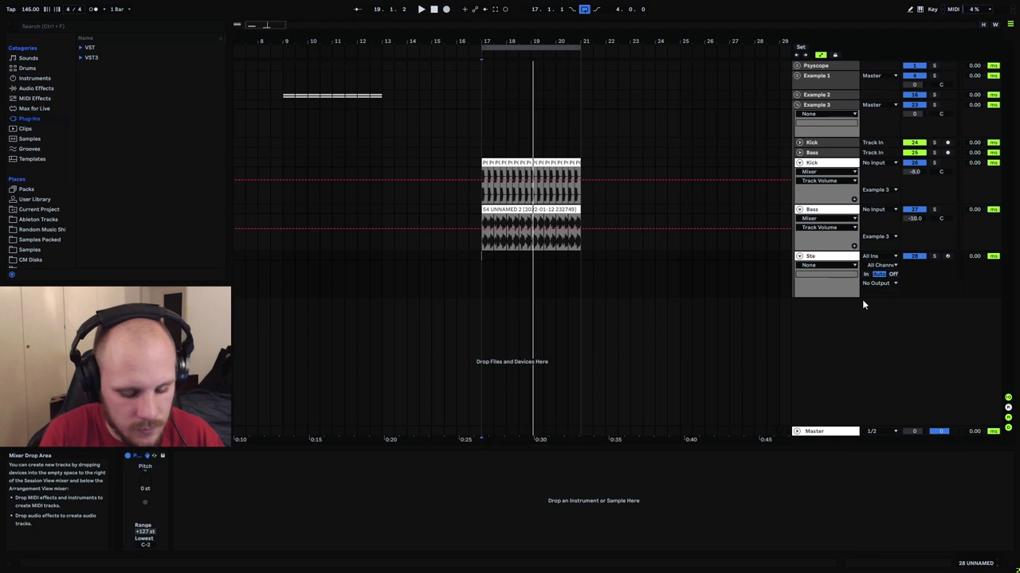
pyautogui.write('reo Layer')
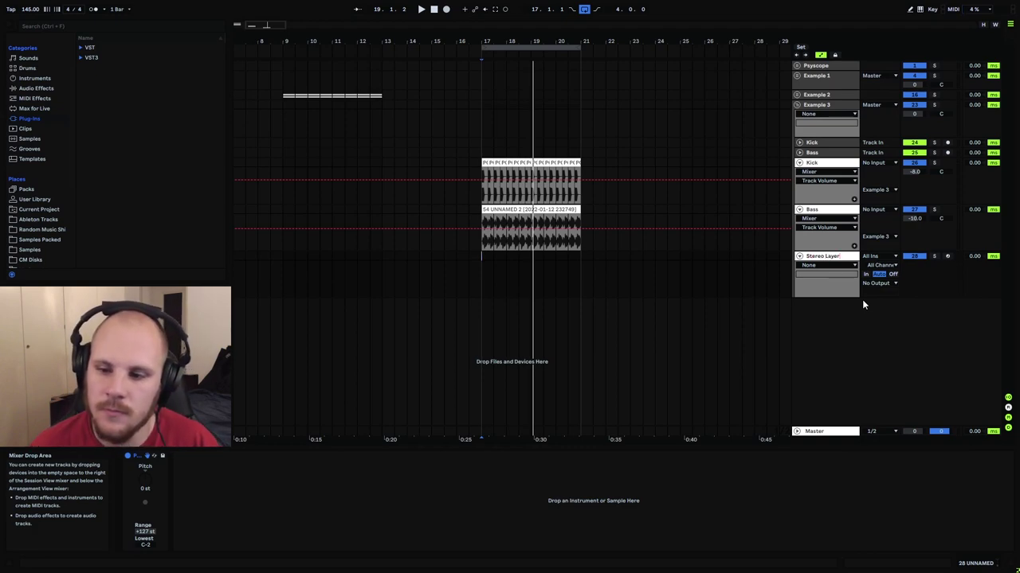
pyautogui.hotkey('ctrl', 'Left')
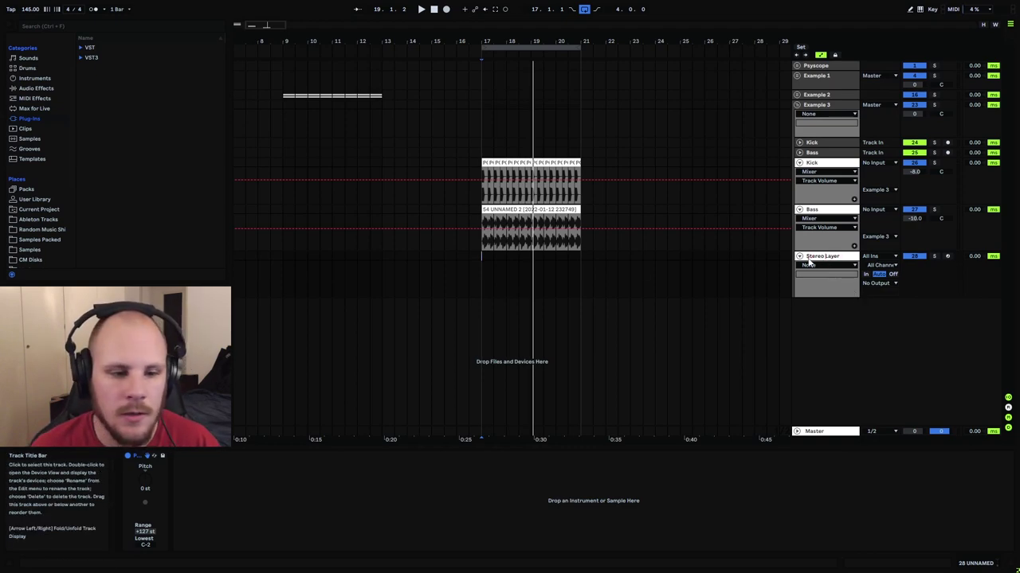
# Load the Serum_x64 VST instrument from Xfer Records onto Example 3's Stereo Layer track.
pyautogui.click(82, 49)
pyautogui.click(86, 88)
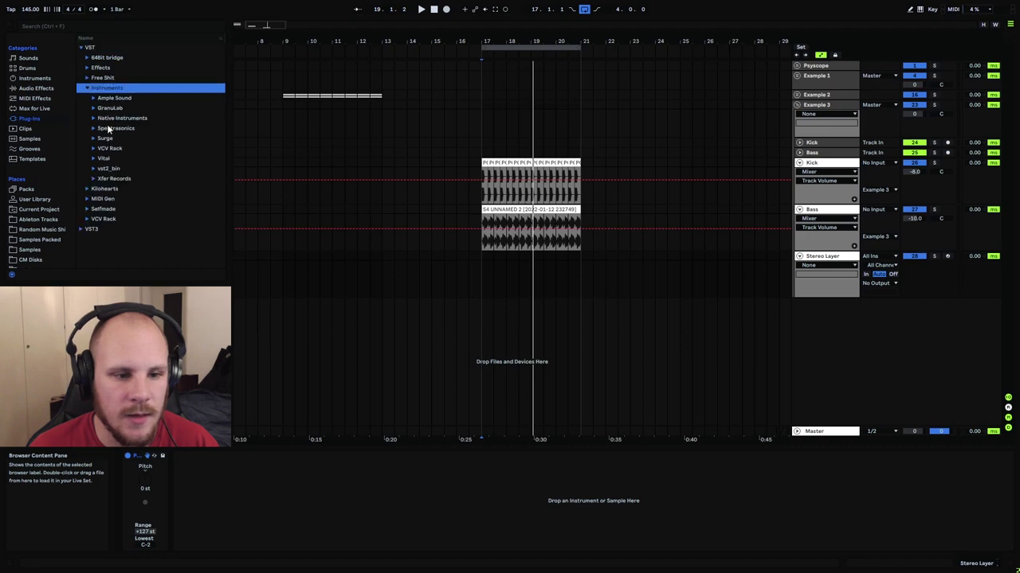
pyautogui.click(93, 179)
pyautogui.moveTo(126, 191); pyautogui.dragTo(578, 269)
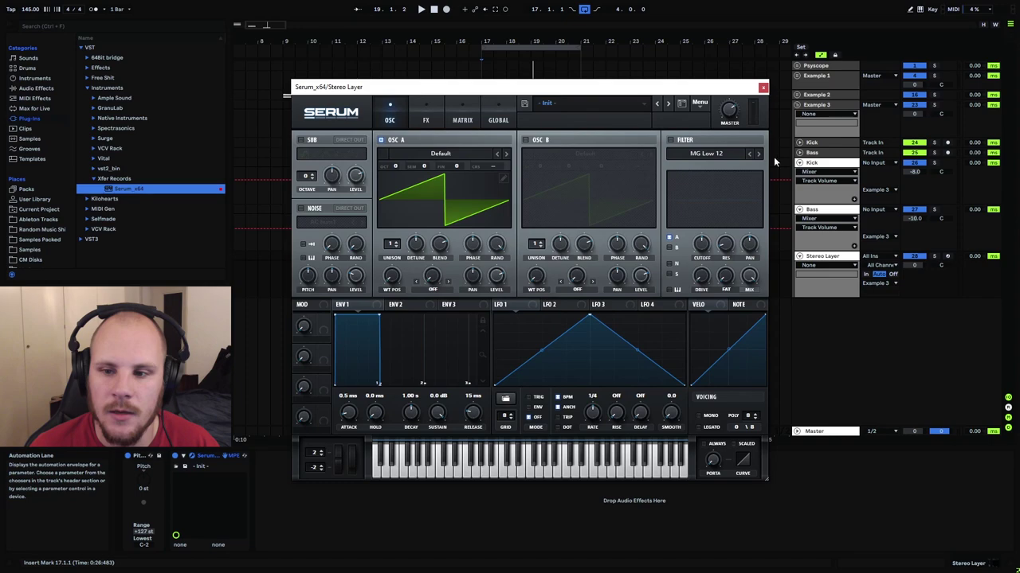
# Randomize all FFT phases of Oscillator A's wavetable and remove its fundamental while lowering the next harmonic.
pyautogui.click(503, 182)
pyautogui.rightClick(379, 196)
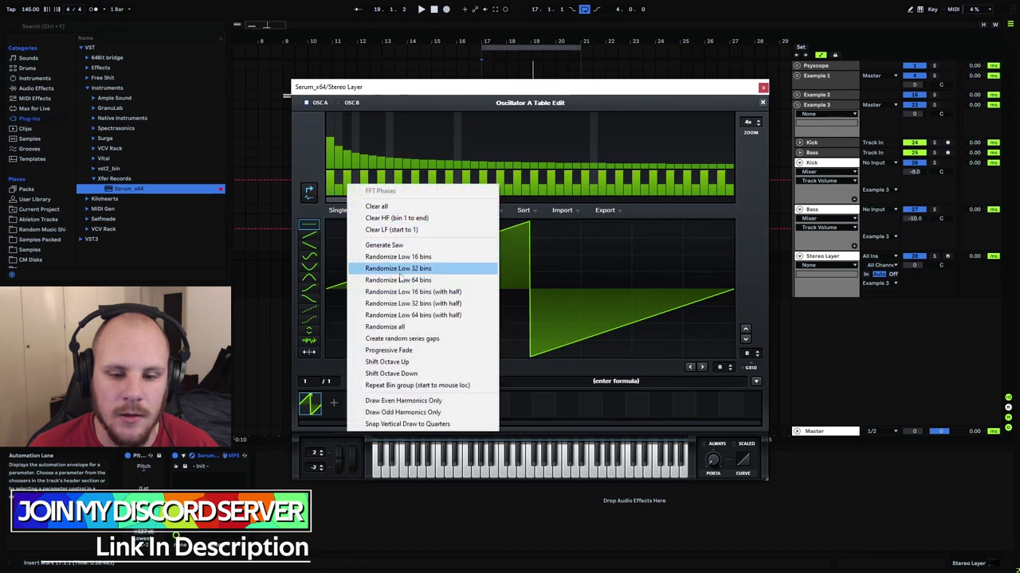
pyautogui.click(385, 326)
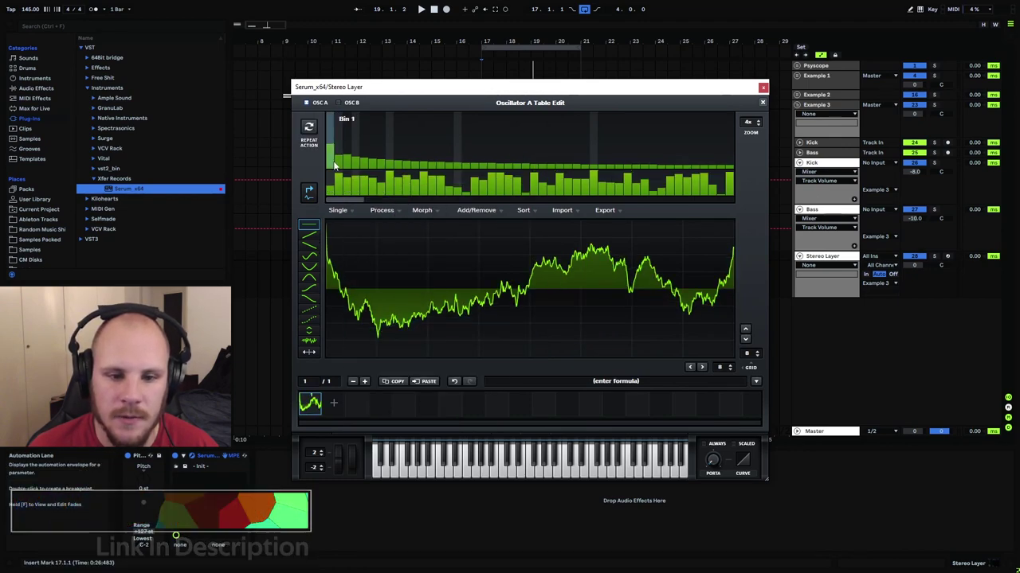
pyautogui.moveTo(339, 160); pyautogui.dragTo(339, 165)
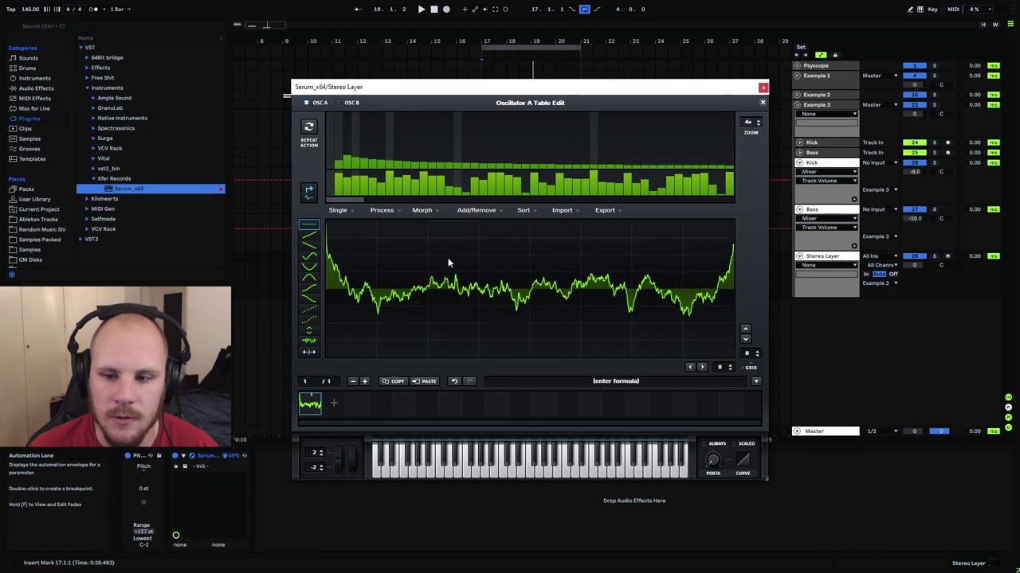
pyautogui.click(762, 102)
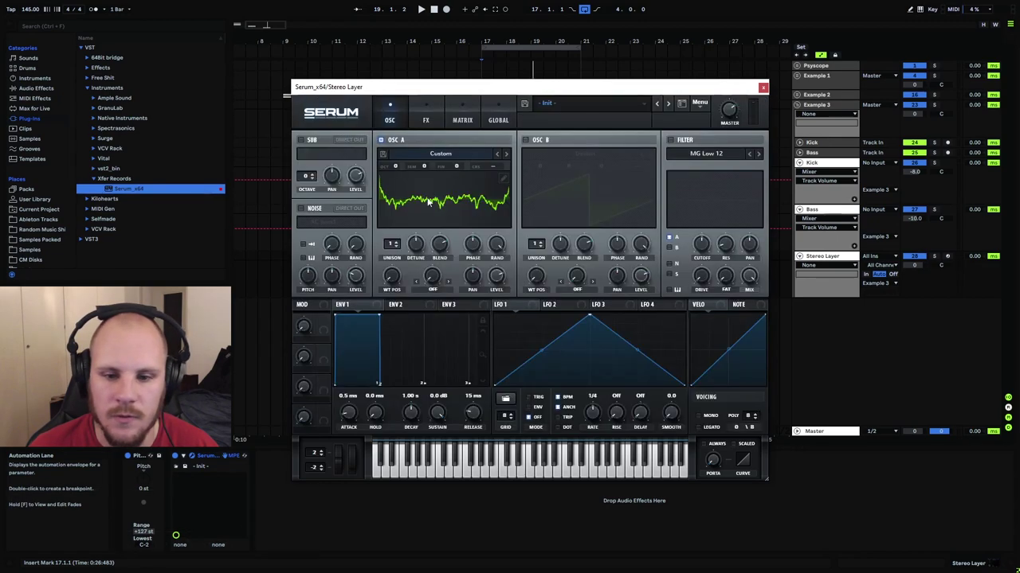
# Turn on the filter, route Oscillators A and B through it, and leave Oscillator B switched off.
pyautogui.click(525, 140)
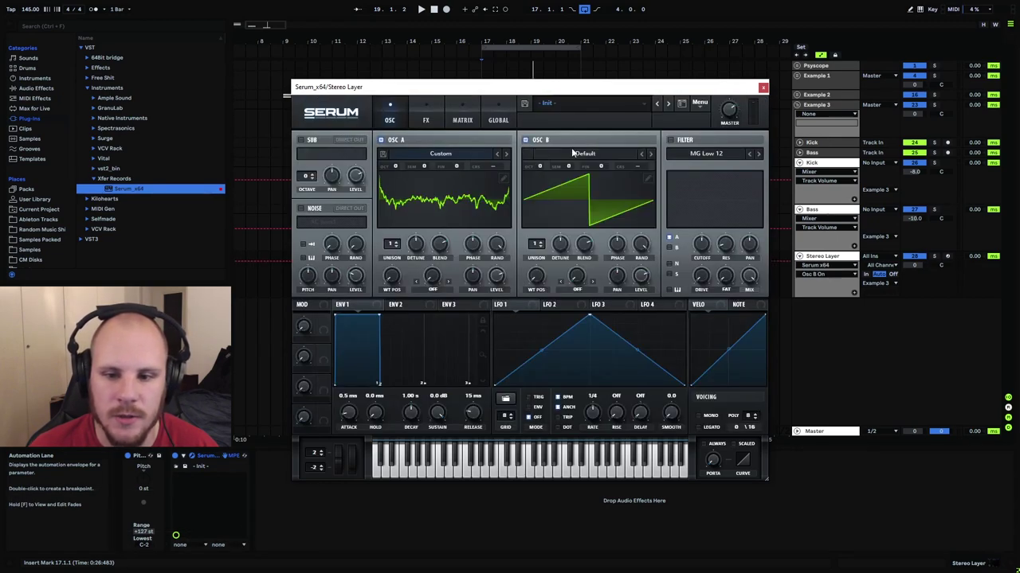
pyautogui.click(671, 140)
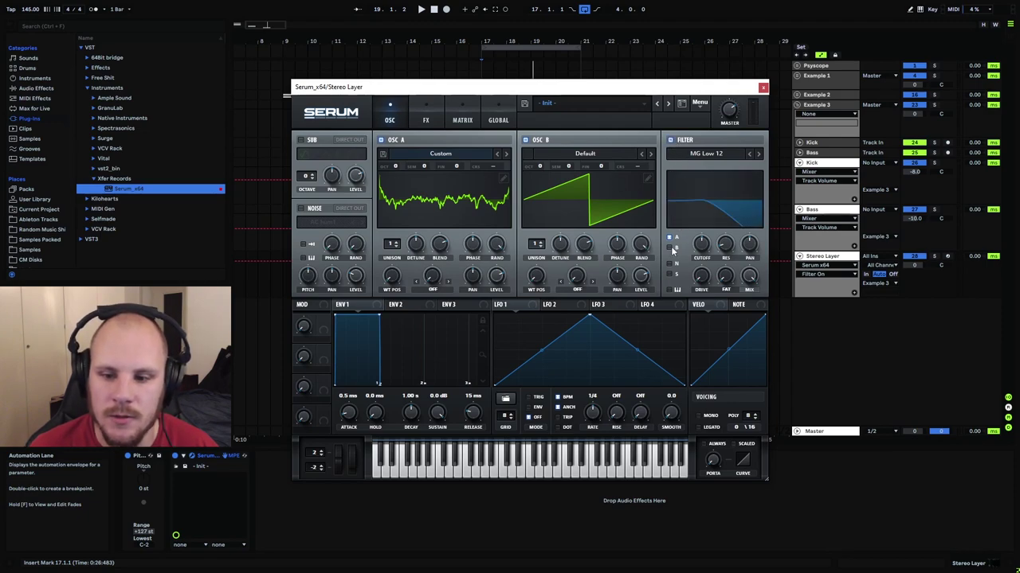
pyautogui.click(525, 140)
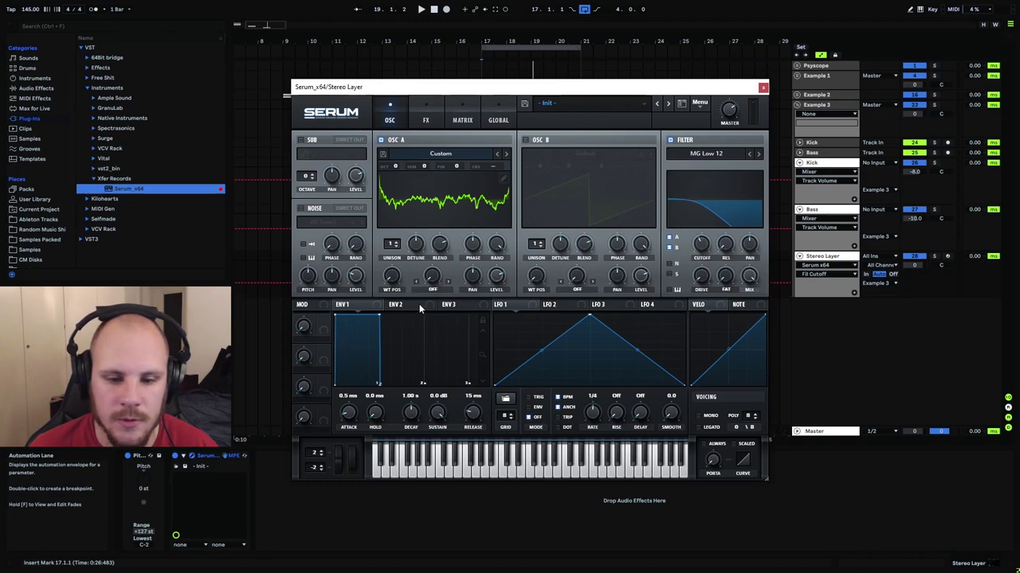
# Set Envelope 2 to 223 ms decay and zero sustain, assign it to the filter cutoff by 47, and choose MG Low 18.
pyautogui.click(398, 306)
pyautogui.moveTo(410, 412); pyautogui.dragTo(410, 422)
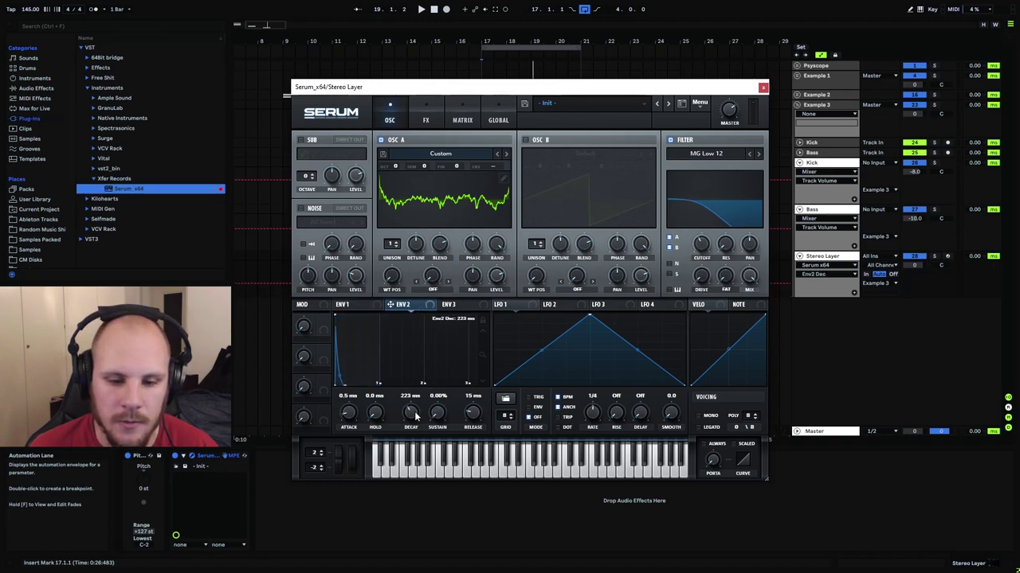
pyautogui.moveTo(694, 241); pyautogui.dragTo(701, 244)
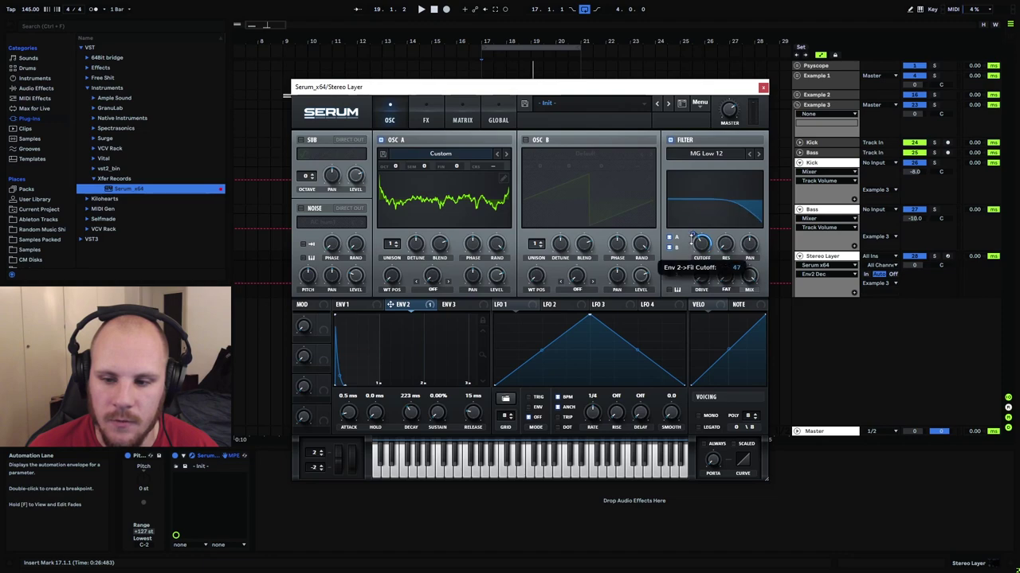
pyautogui.click(757, 154)
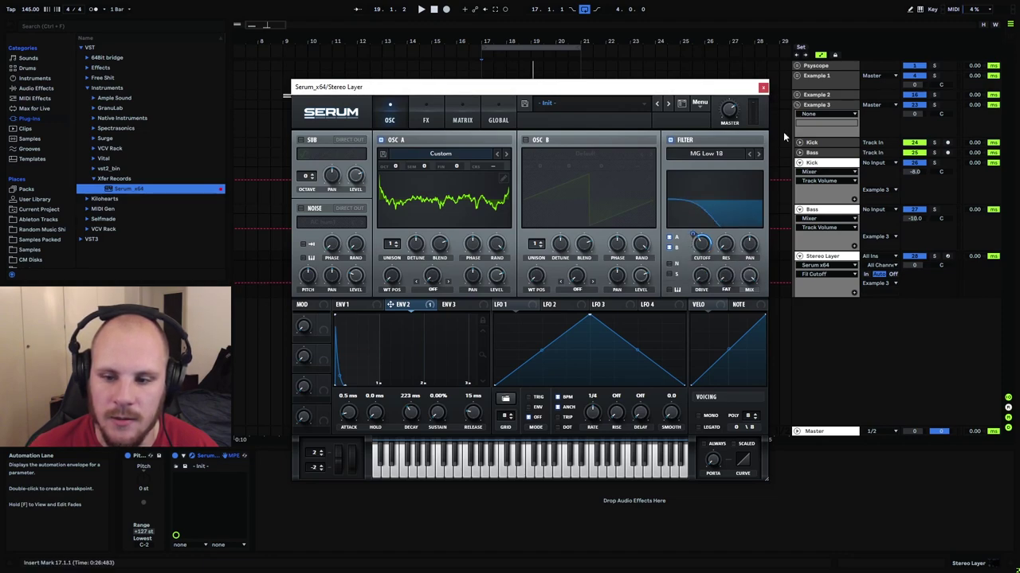
pyautogui.click(762, 87)
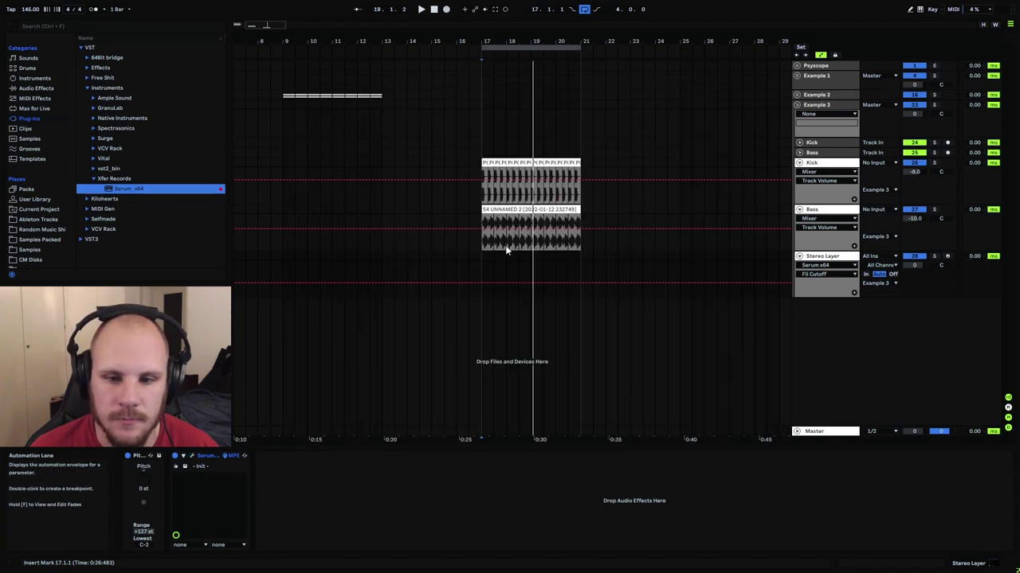
# Create a one-bar MIDI clip at bar 17 on Stereo Layer with A#0 sixteenth notes, leaving the first sixteenth of each beat empty.
pyautogui.moveTo(478, 41); pyautogui.dragTo(483, 114)
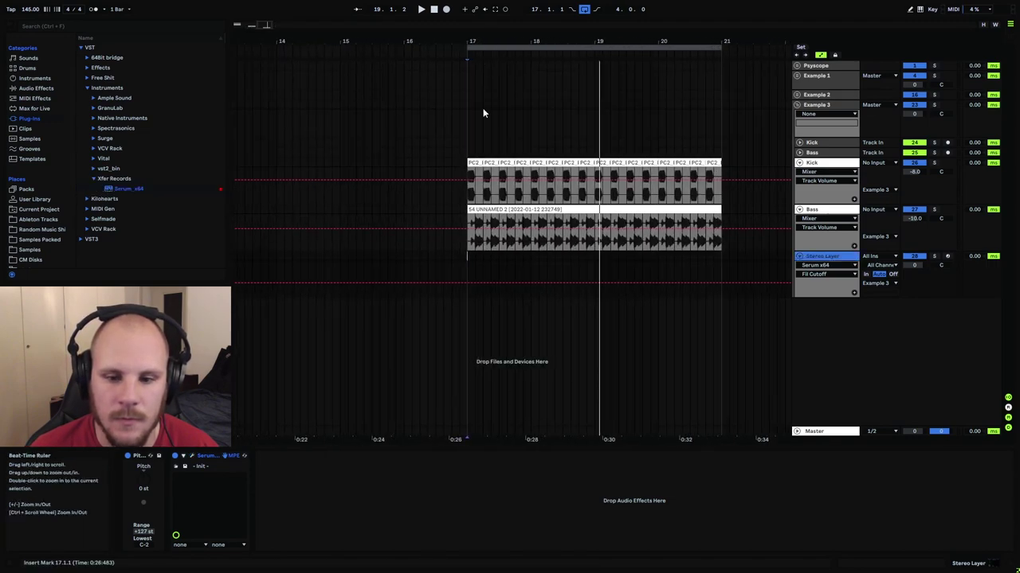
pyautogui.doubleClick(492, 257)
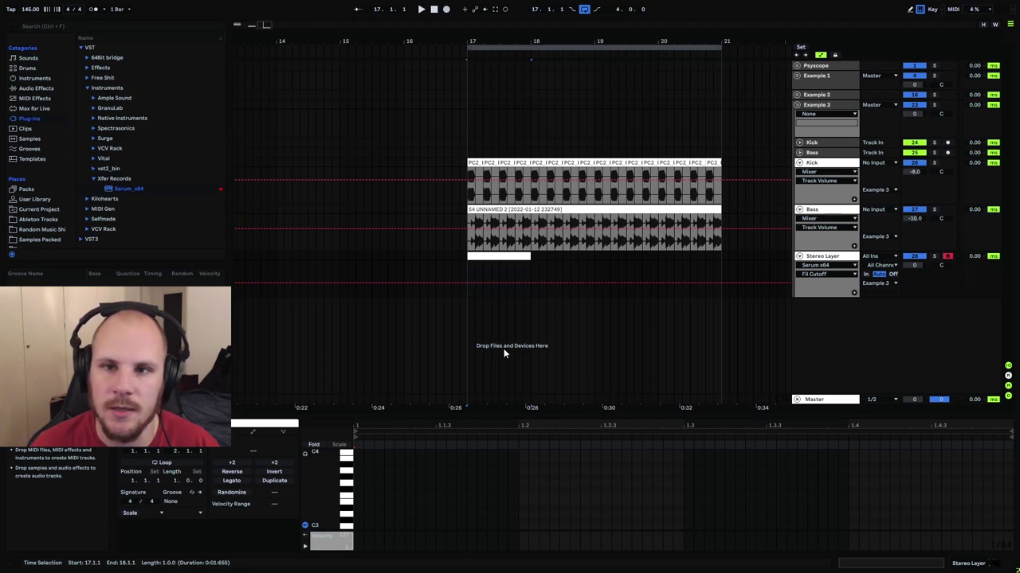
pyautogui.click(441, 452)
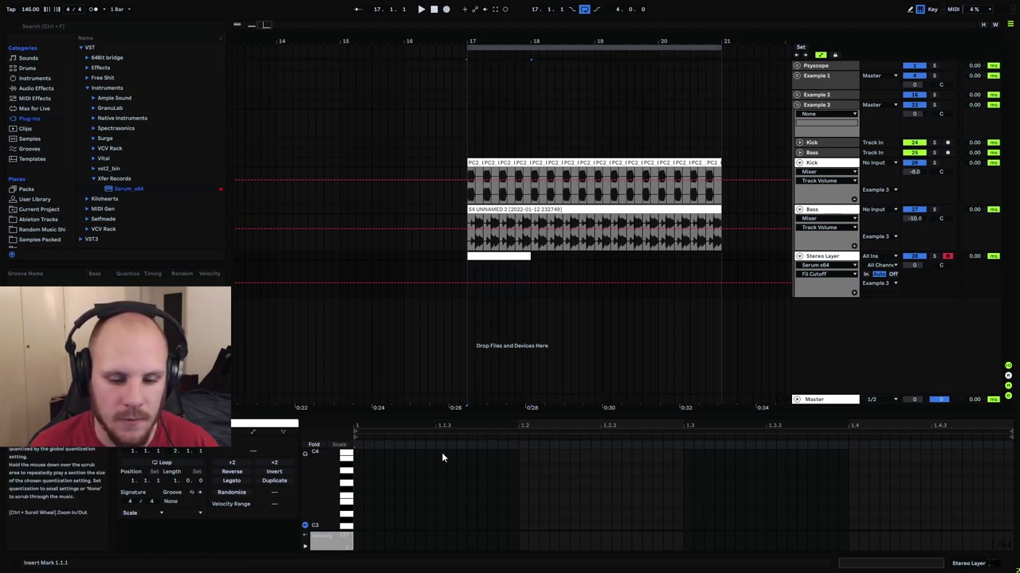
pyautogui.scroll(-5, 388, 497)
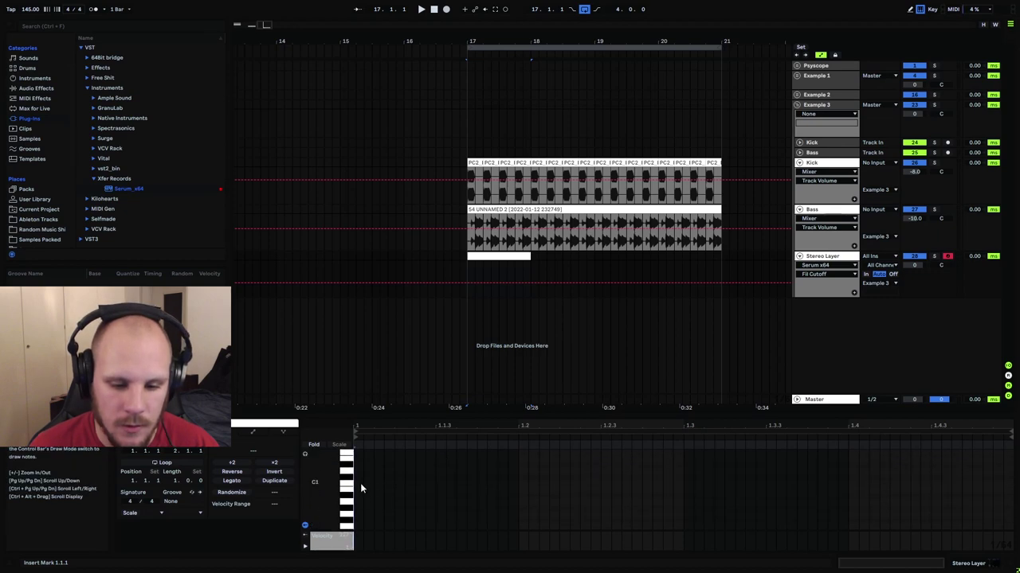
pyautogui.doubleClick(358, 495)
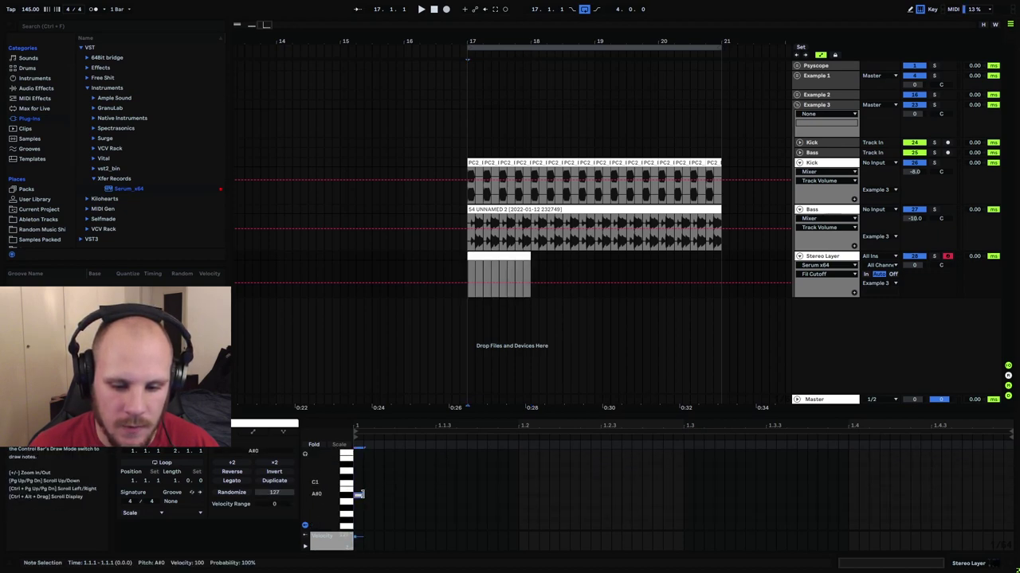
pyautogui.moveTo(360, 494); pyautogui.dragTo(423, 495)
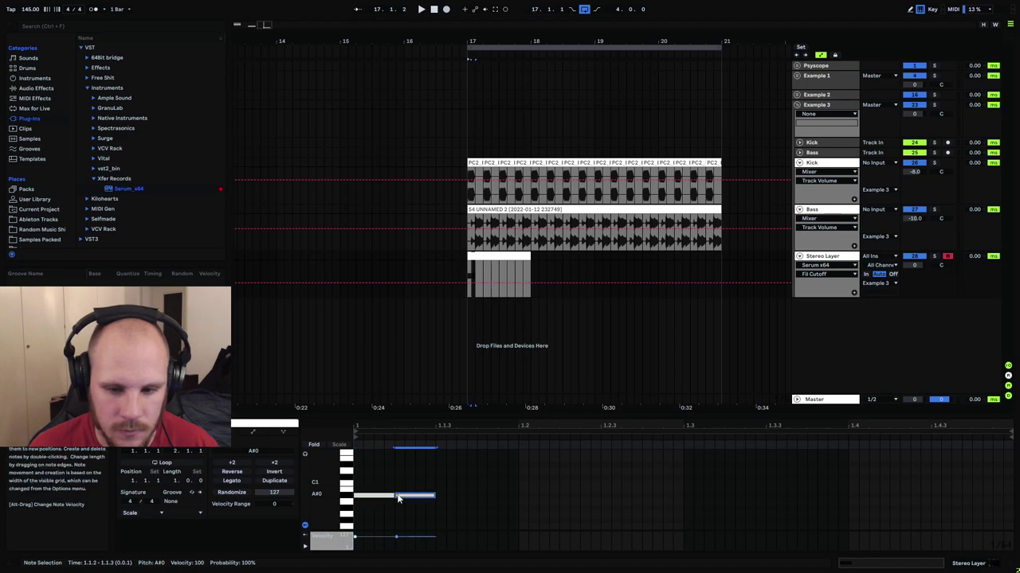
pyautogui.hotkey('ctrl', 'd')
pyautogui.hotkey('ctrl', 'd')
pyautogui.hotkey('ctrl', 'd')
pyautogui.hotkey('ctrl', 'd')
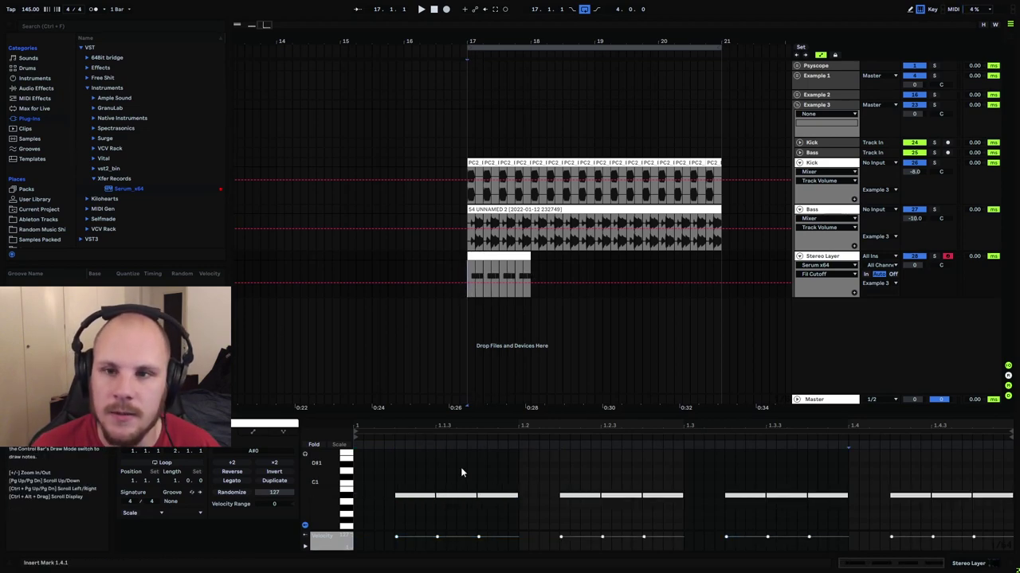
# Raise the notes at 1.1.4, 1.2.3, 1.3.2, 1.3.4 and 1.4.3 by one octave to A#1.
pyautogui.click(494, 496)
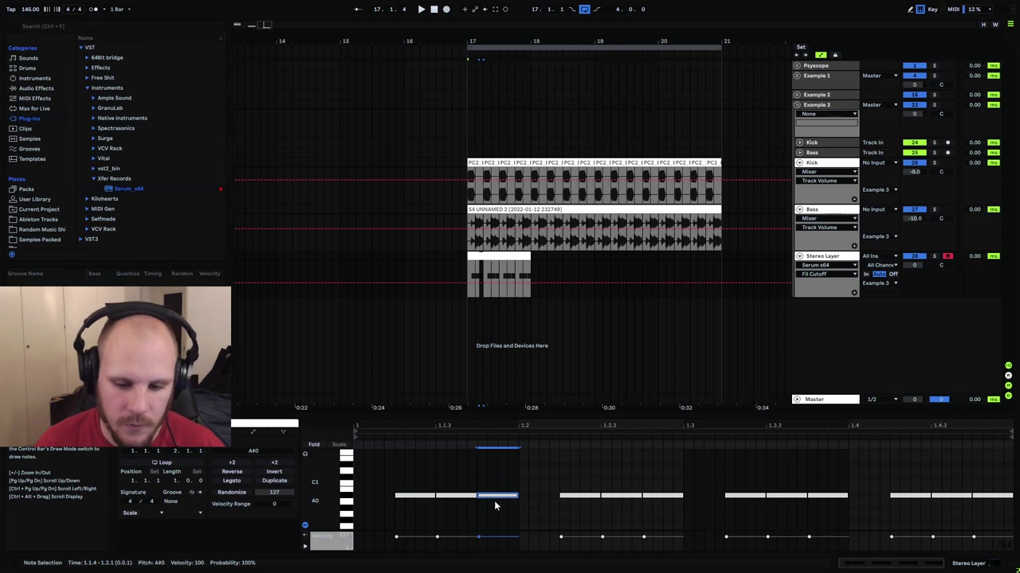
pyautogui.hotkey('shift', 'Up')
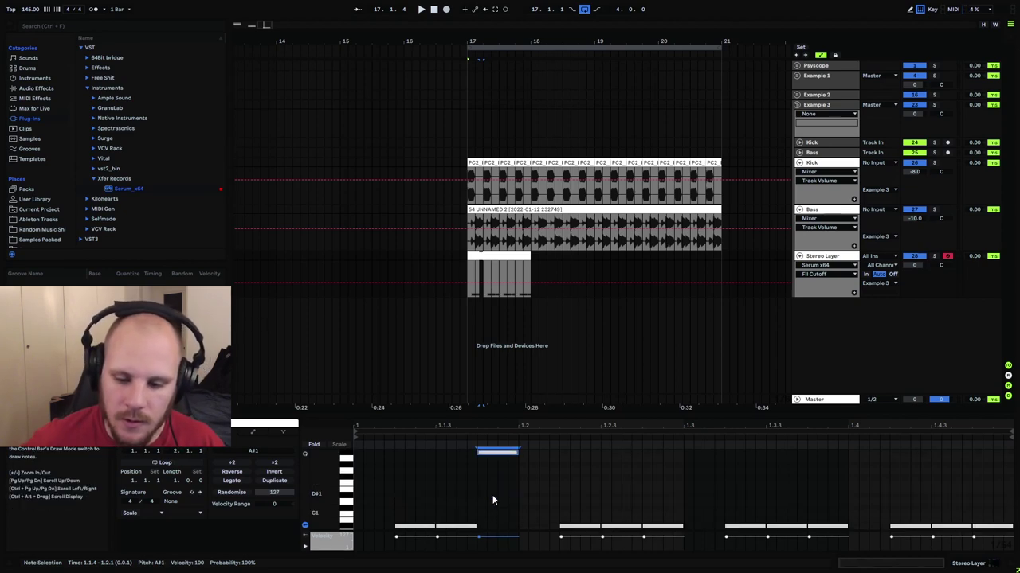
pyautogui.click(621, 526)
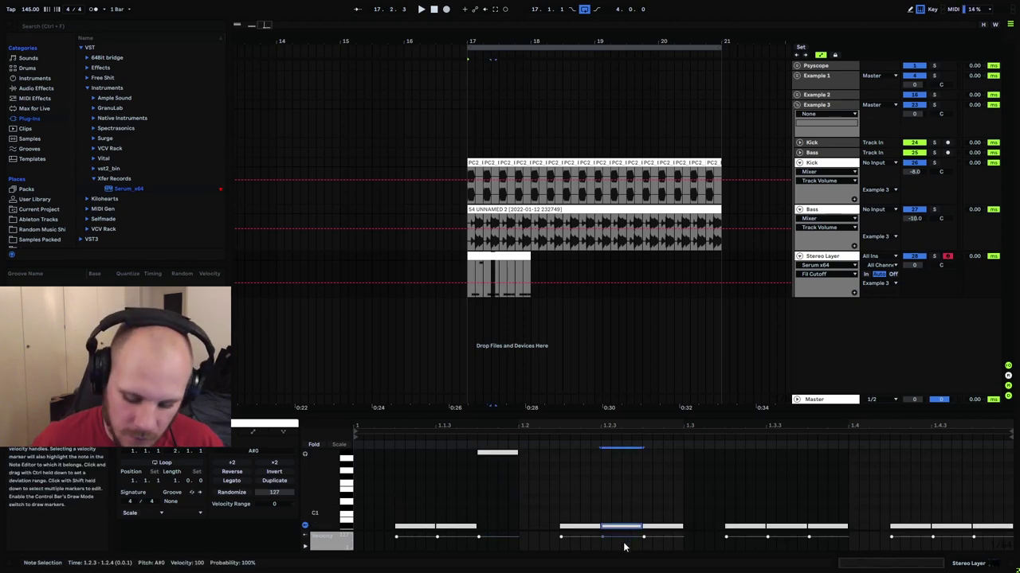
pyautogui.hotkey('shift', 'Up')
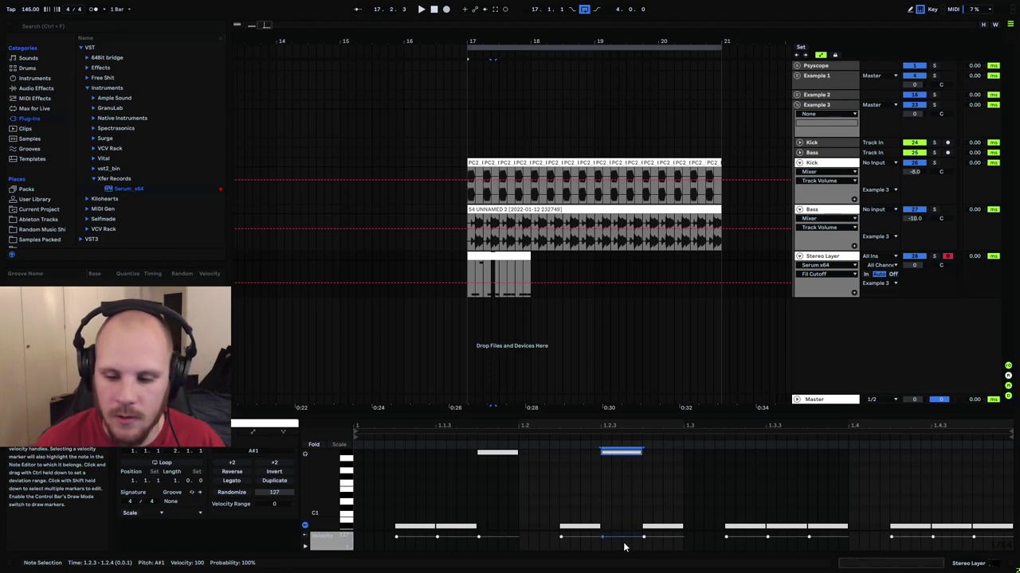
pyautogui.click(828, 526)
pyautogui.hotkey('shift', 'Up')
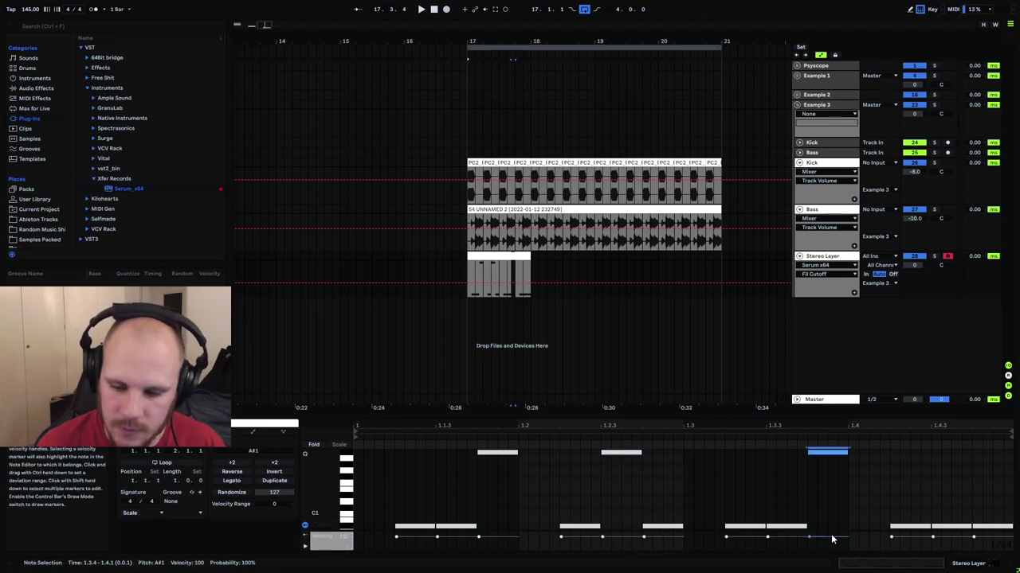
pyautogui.click(745, 527)
pyautogui.hotkey('shift', 'Up')
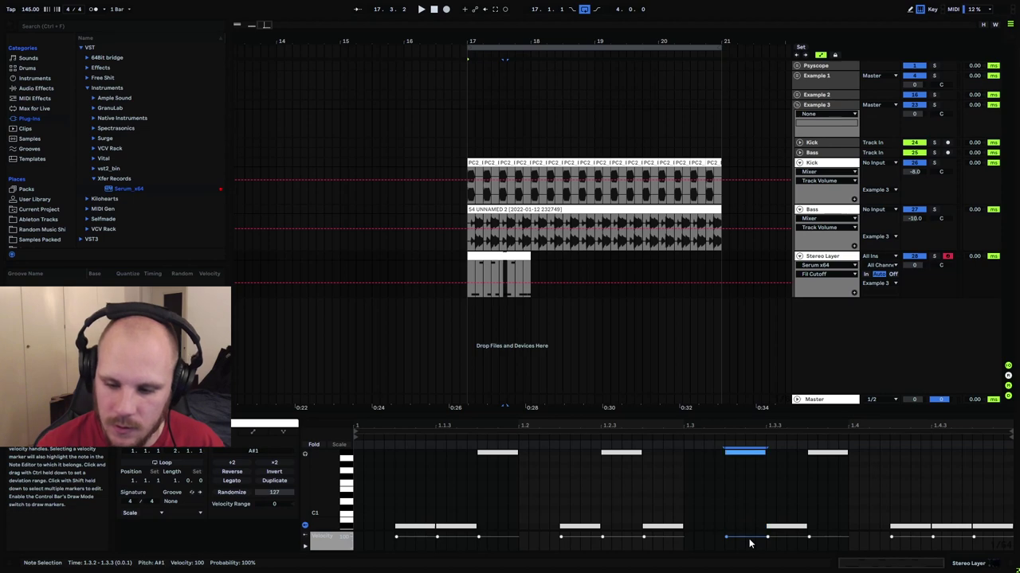
pyautogui.click(948, 527)
pyautogui.hotkey('shift', 'Up')
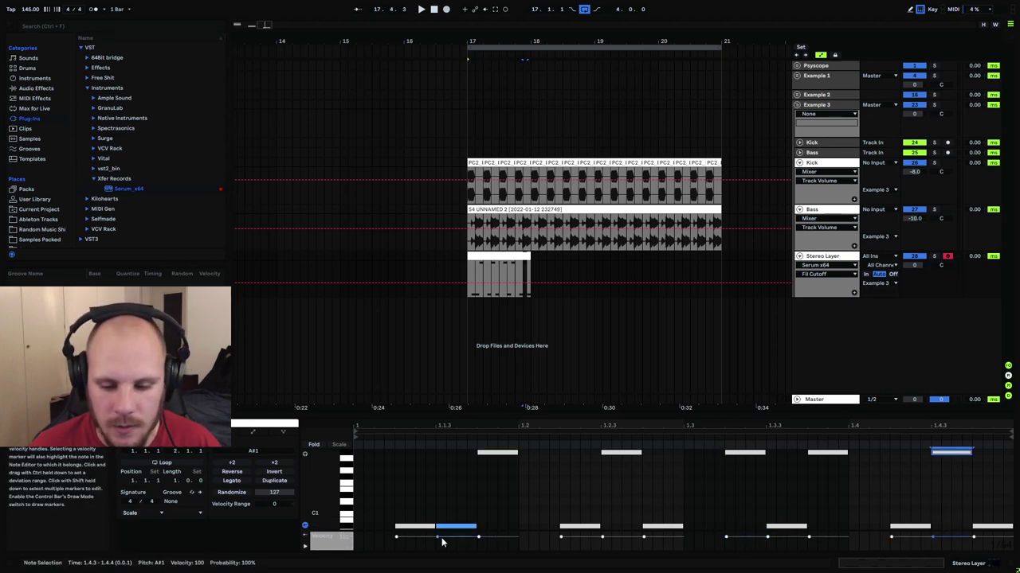
# Enlarge the velocity lane and raise the velocities of the notes at 1.1.3, 1.2.4, 1.3.3 and 1.4.4 to about 122–127.
pyautogui.moveTo(540, 529); pyautogui.dragTo(548, 491)
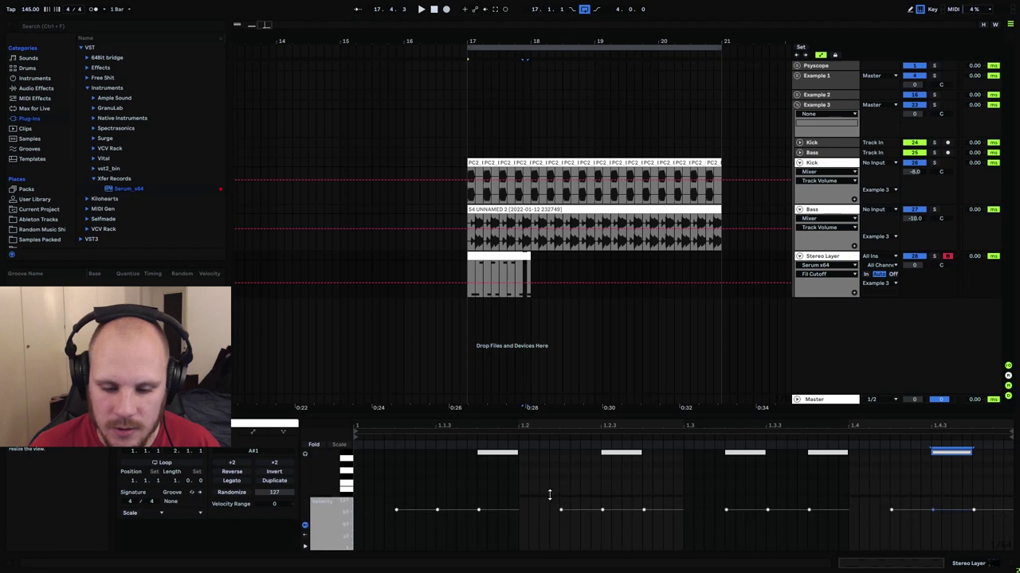
pyautogui.click(461, 506)
pyautogui.moveTo(461, 507); pyautogui.dragTo(460, 504)
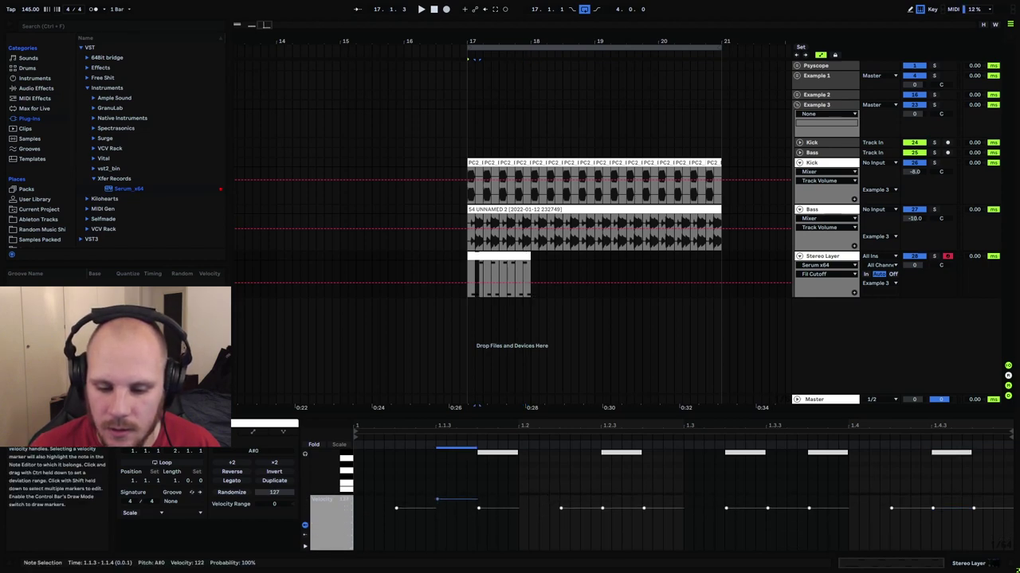
pyautogui.moveTo(656, 507); pyautogui.dragTo(657, 499)
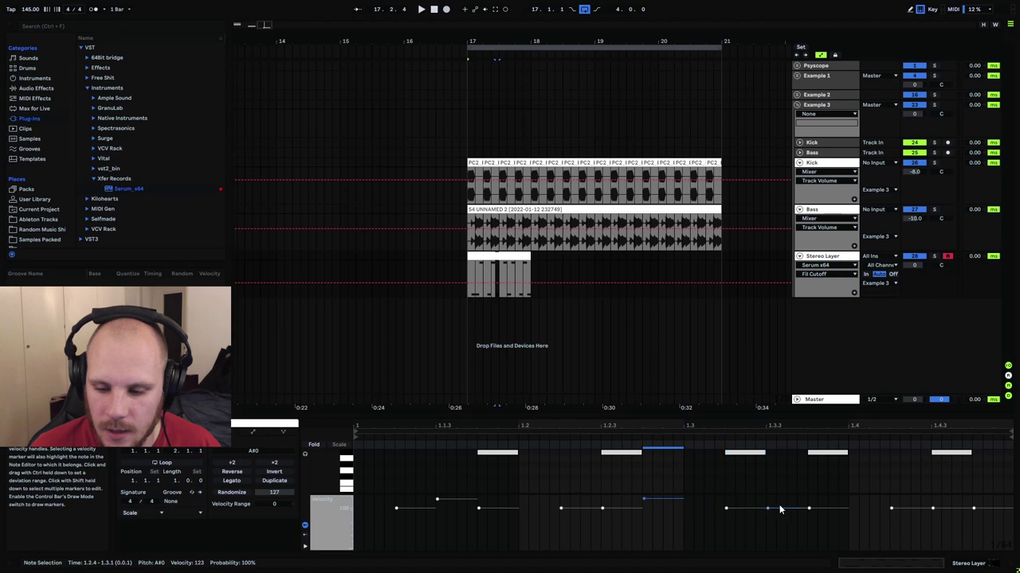
pyautogui.moveTo(780, 510); pyautogui.dragTo(780, 499)
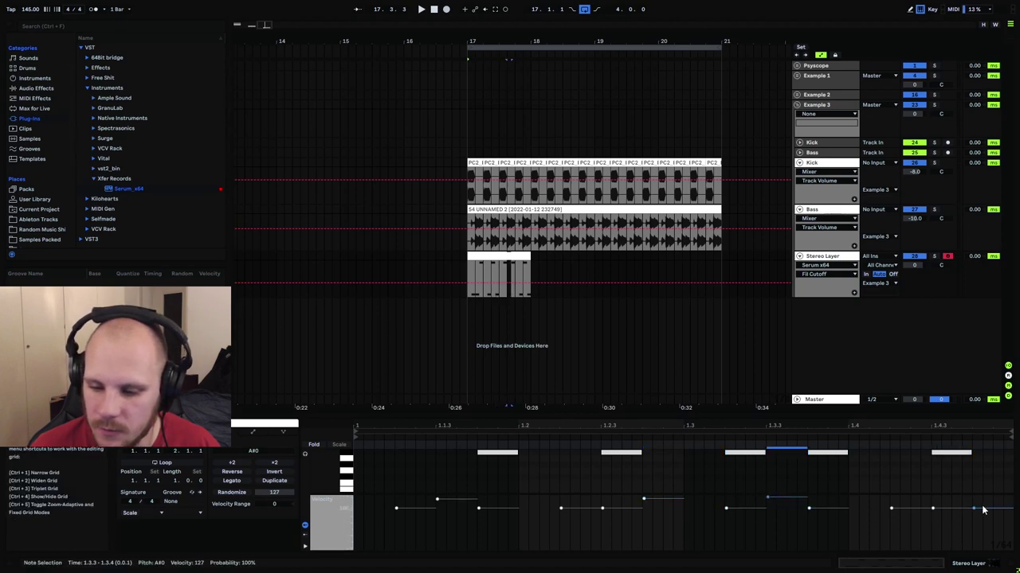
pyautogui.moveTo(974, 508); pyautogui.dragTo(982, 495)
# Lower the velocity of the first note in each beat, at 1.1.2, 1.2.2, 1.3.2 and 1.4.2, to about 40.
pyautogui.click(892, 508)
pyautogui.moveTo(910, 530); pyautogui.dragTo(911, 532)
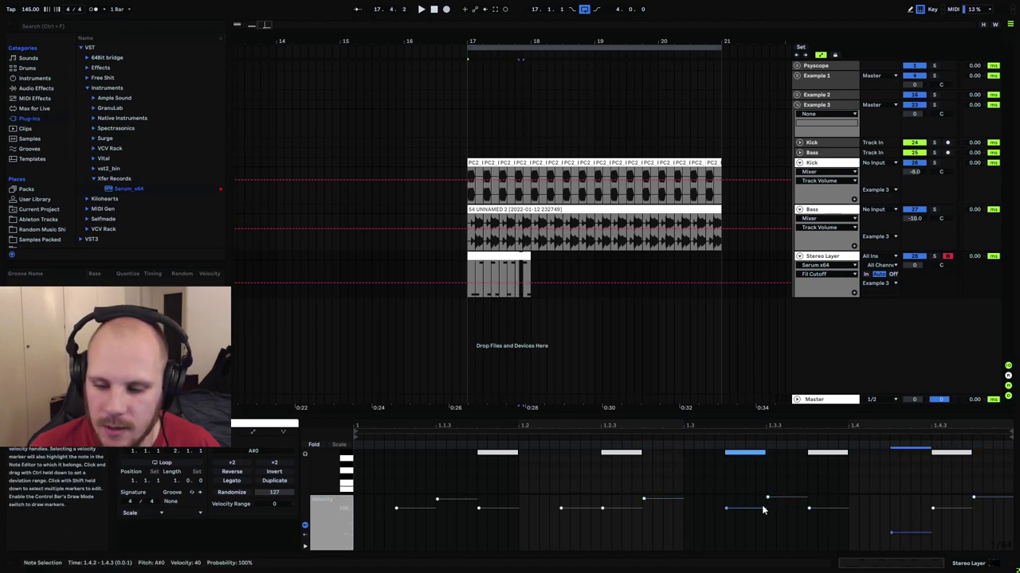
pyautogui.moveTo(745, 508); pyautogui.dragTo(745, 531)
pyautogui.click(561, 508)
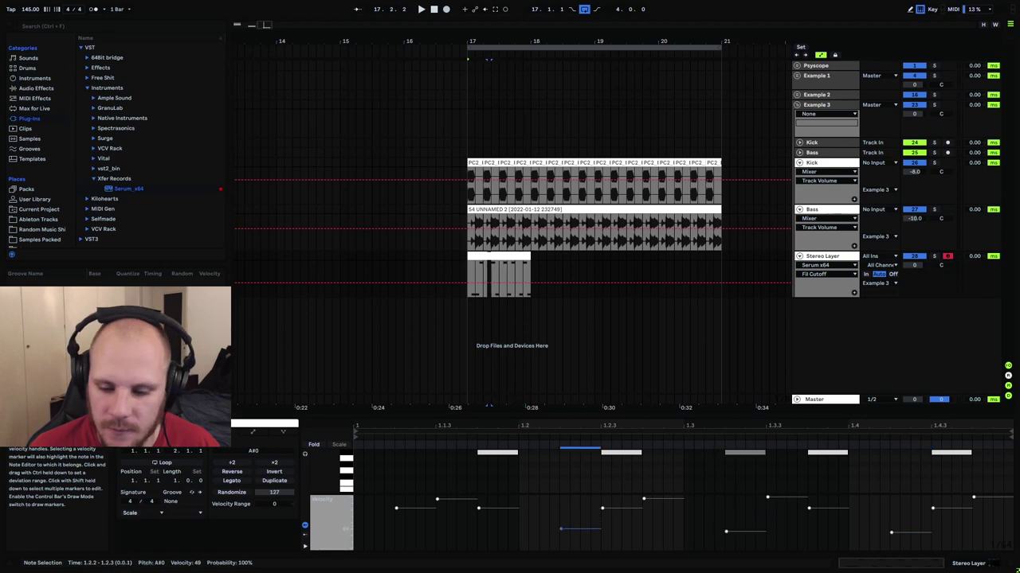
pyautogui.moveTo(396, 508); pyautogui.dragTo(396, 532)
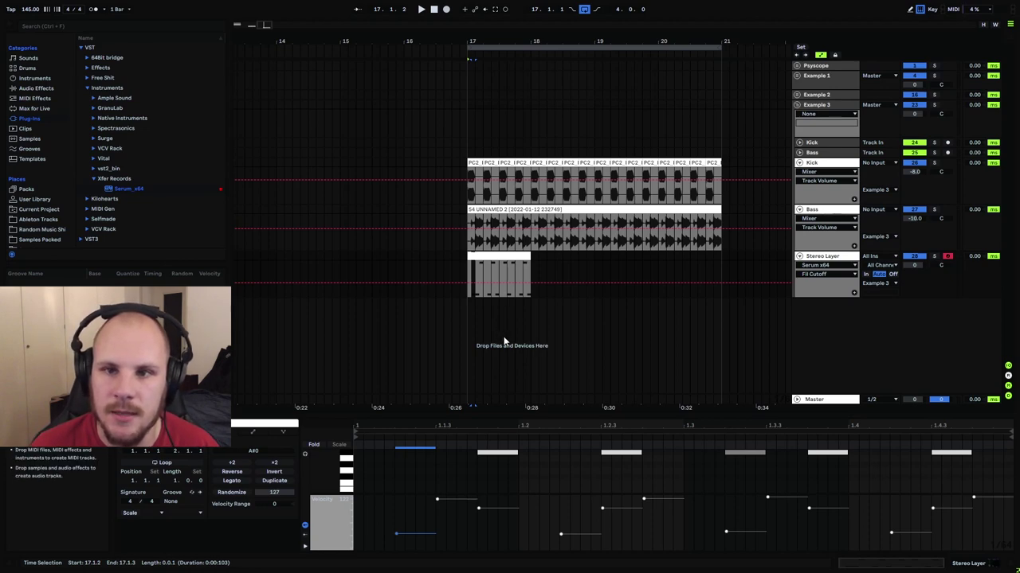
# Turn the levels of Serum's Oscillators A and B down to zero and modulate both with Velocity.
pyautogui.doubleClick(517, 256)
pyautogui.moveTo(499, 413); pyautogui.dragTo(497, 276)
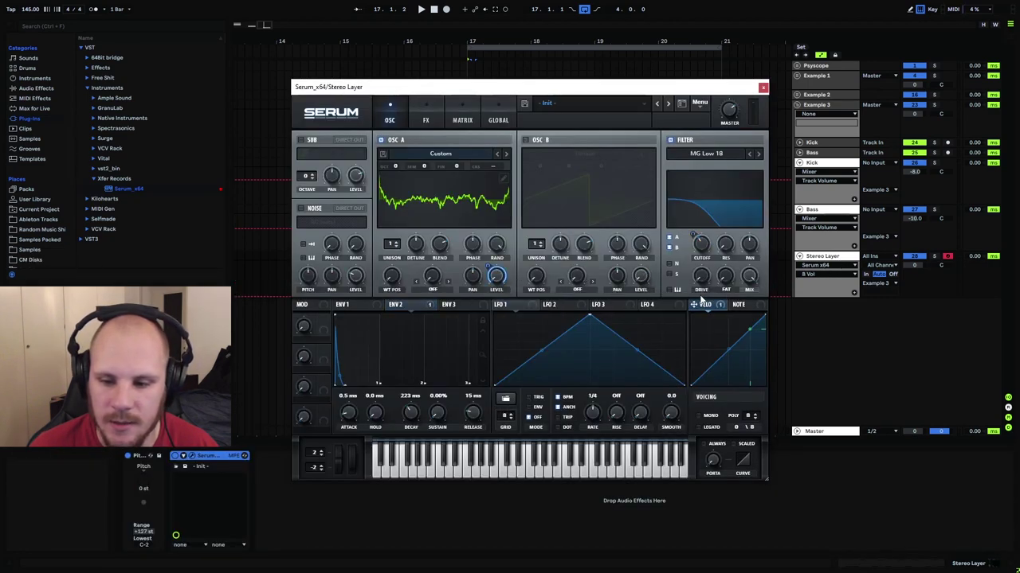
pyautogui.moveTo(703, 304); pyautogui.dragTo(641, 277)
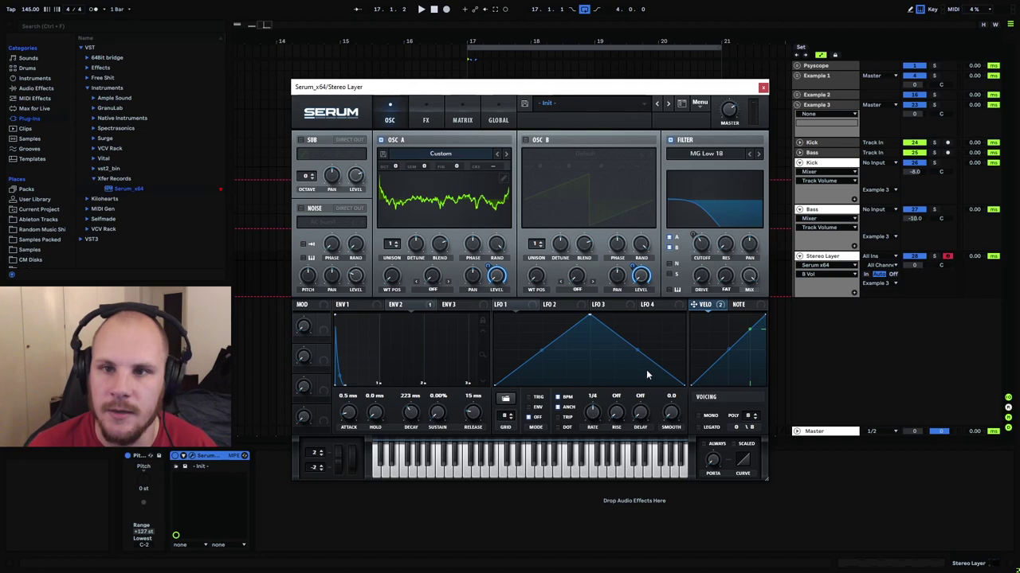
pyautogui.click(761, 87)
# Duplicate the Stereo Layer MIDI clip to fill the loop from bar 17 to 21 and play it from 17.1.1.
pyautogui.click(518, 257)
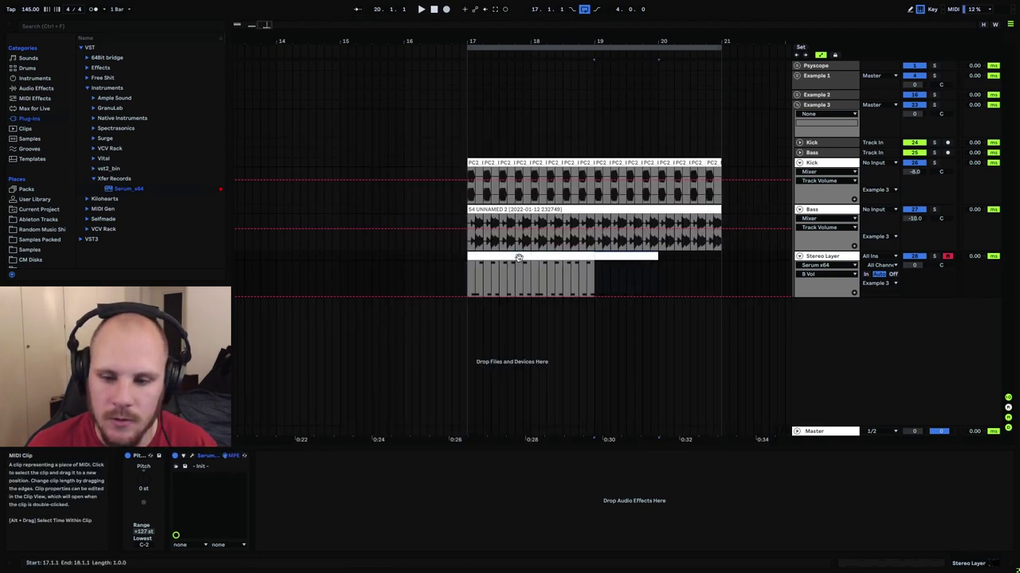
pyautogui.hotkey('ctrl', 'd')
pyautogui.click(470, 272)
pyautogui.press('space')
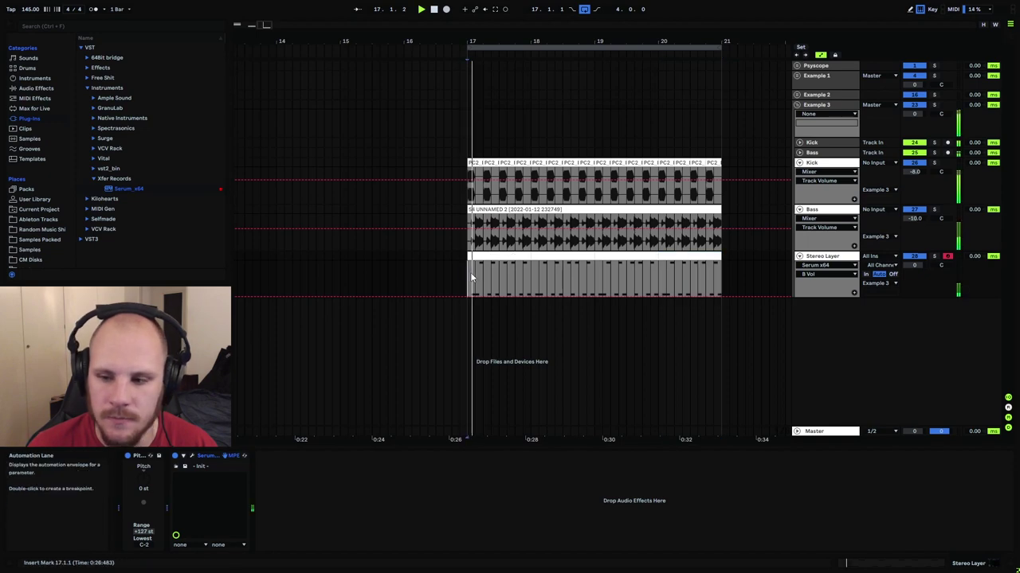
# Enable Serum's Hyper/Dimension effect, turn on Retrig, and adjust the Dimension mix and size.
pyautogui.click(191, 456)
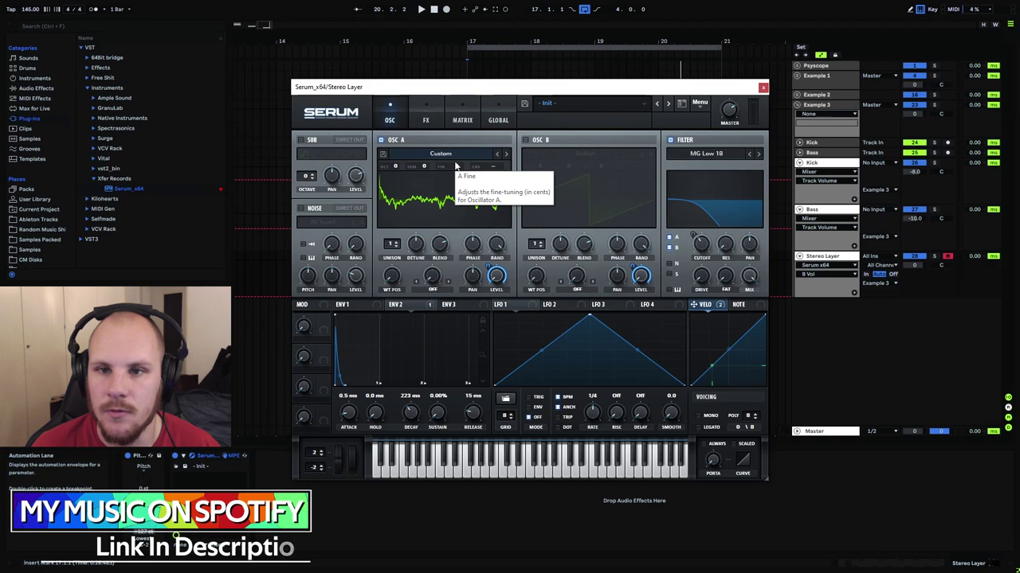
pyautogui.click(426, 120)
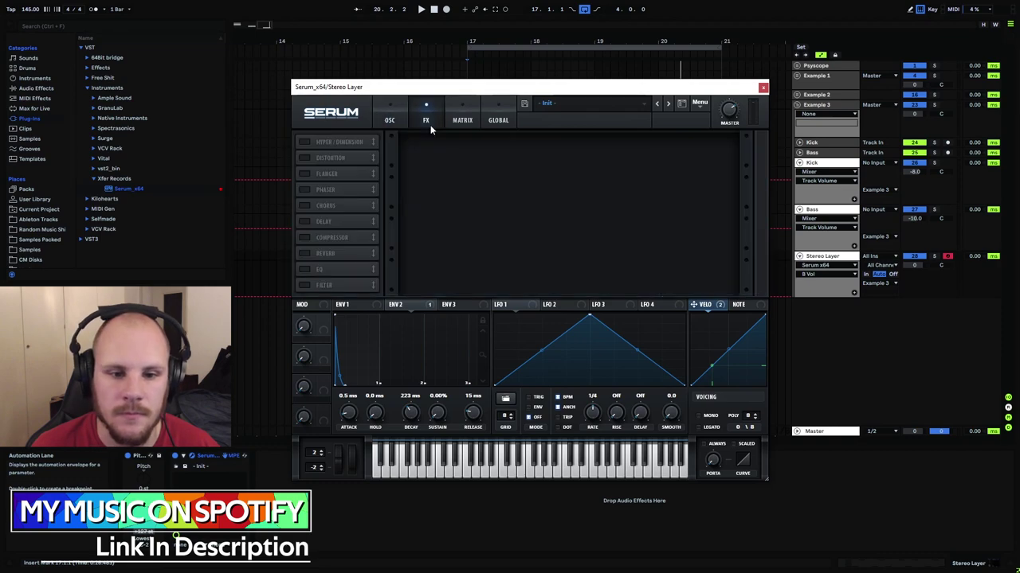
pyautogui.click(304, 142)
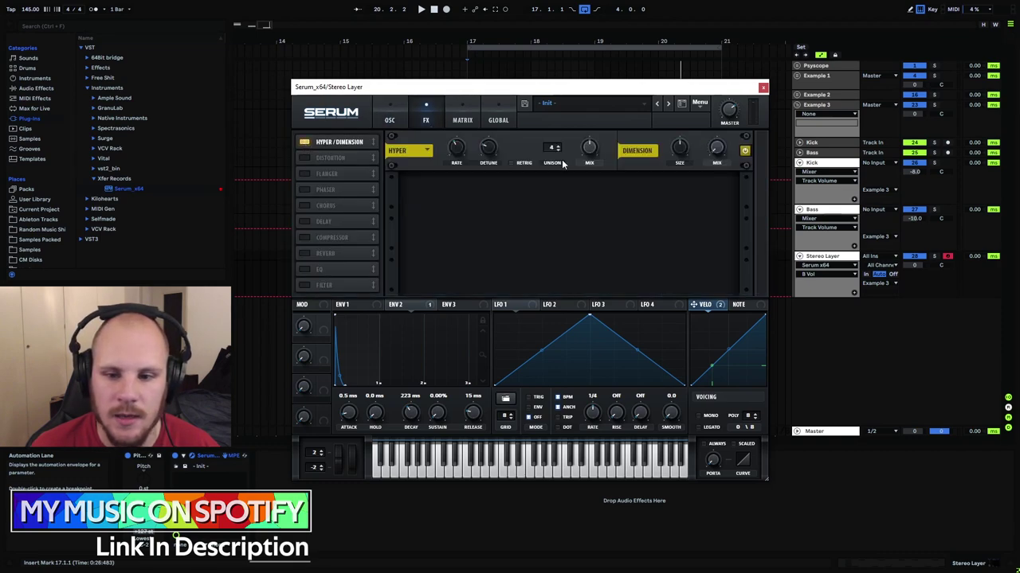
pyautogui.click(510, 162)
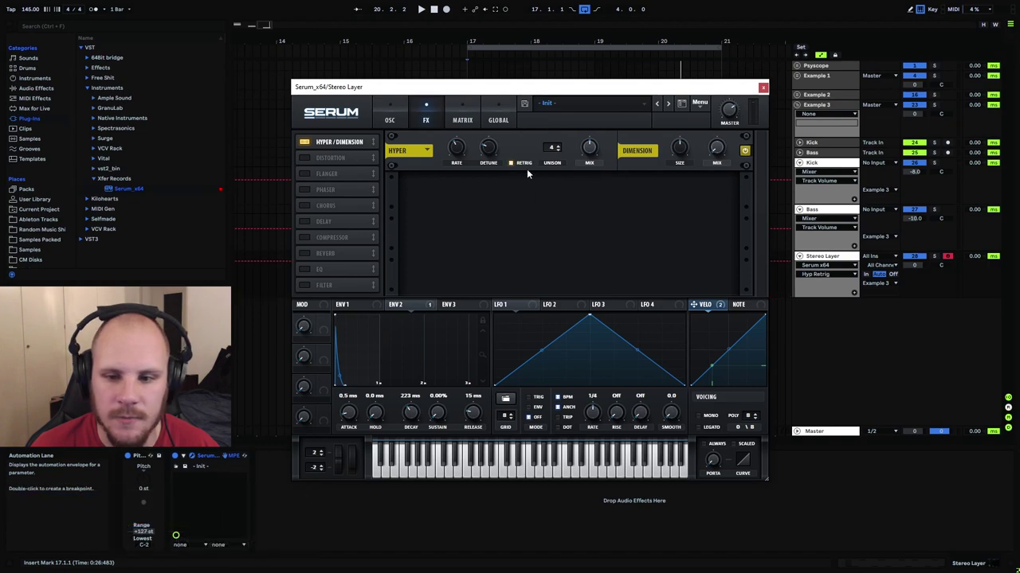
pyautogui.click(716, 147)
pyautogui.click(679, 147)
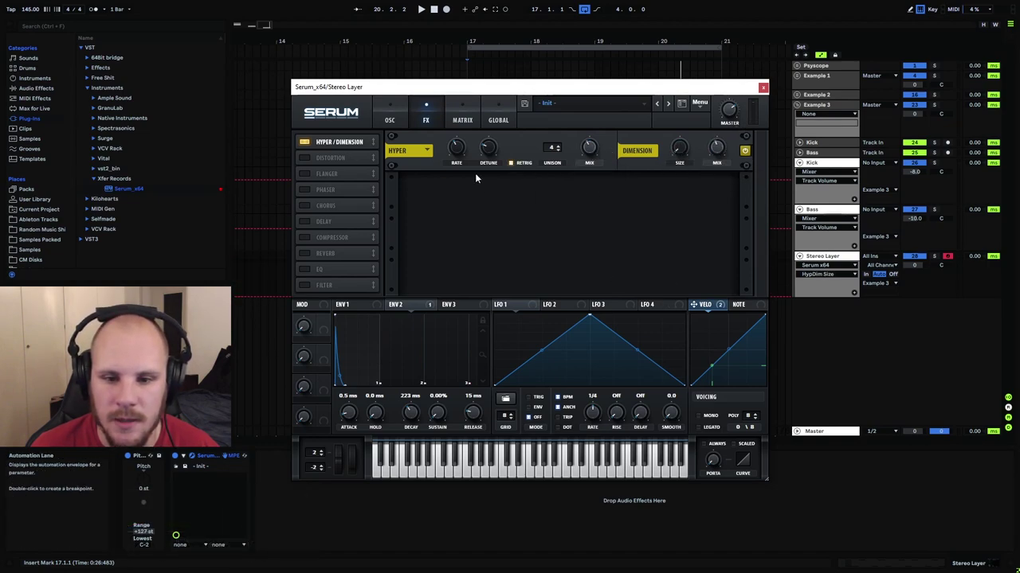
pyautogui.click(763, 87)
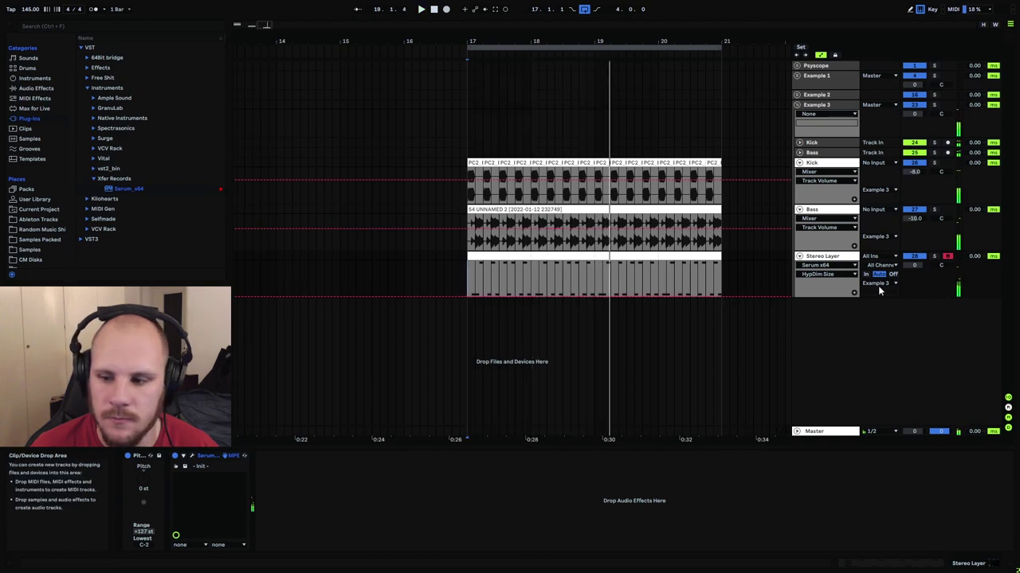
# Lower the Stereo Layer track's volume to -12 dB while auditioning the loop.
pyautogui.click(914, 265)
pyautogui.moveTo(915, 269); pyautogui.dragTo(914, 301)
pyautogui.press('space')
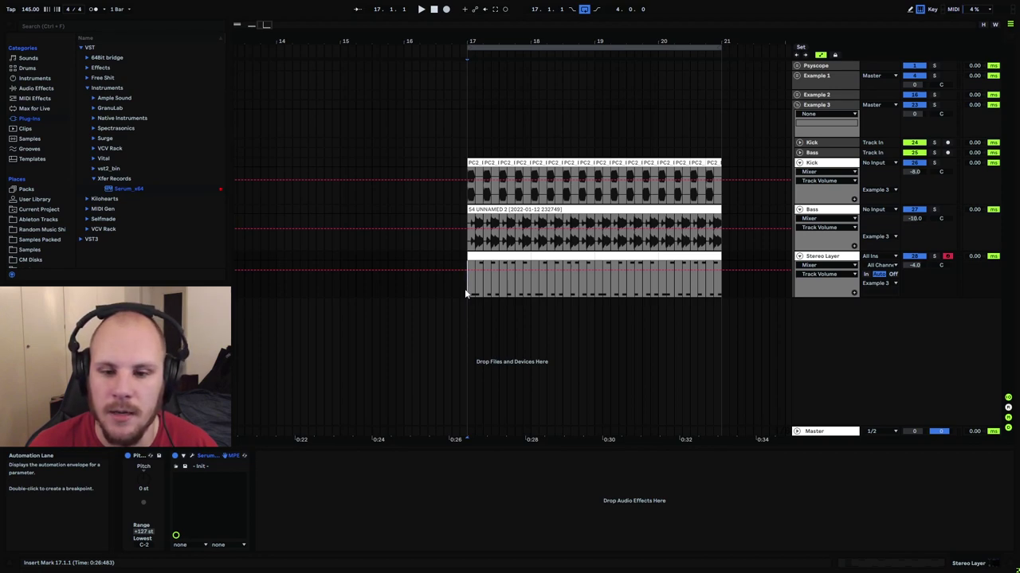
pyautogui.press('space')
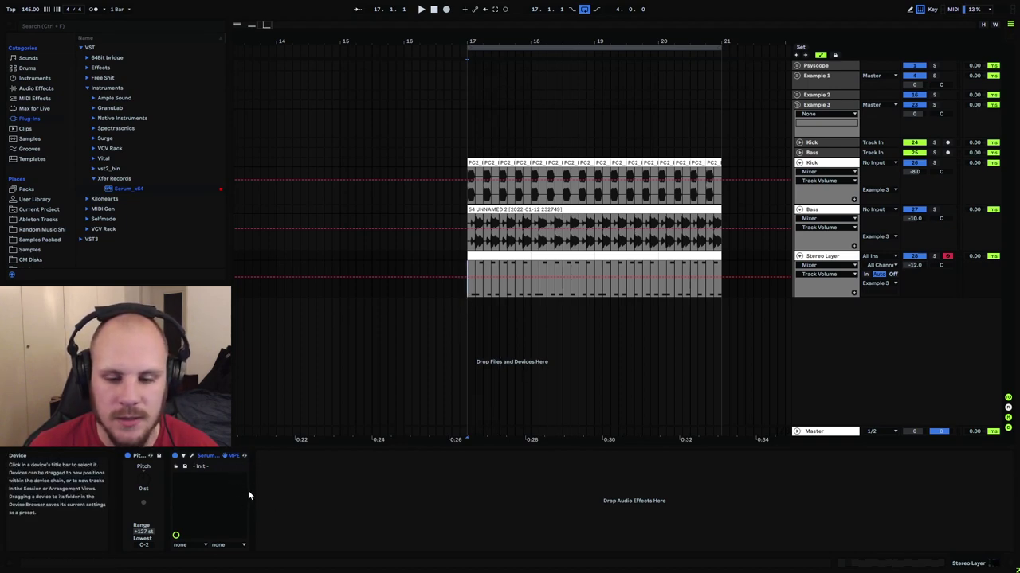
pyautogui.press('space')
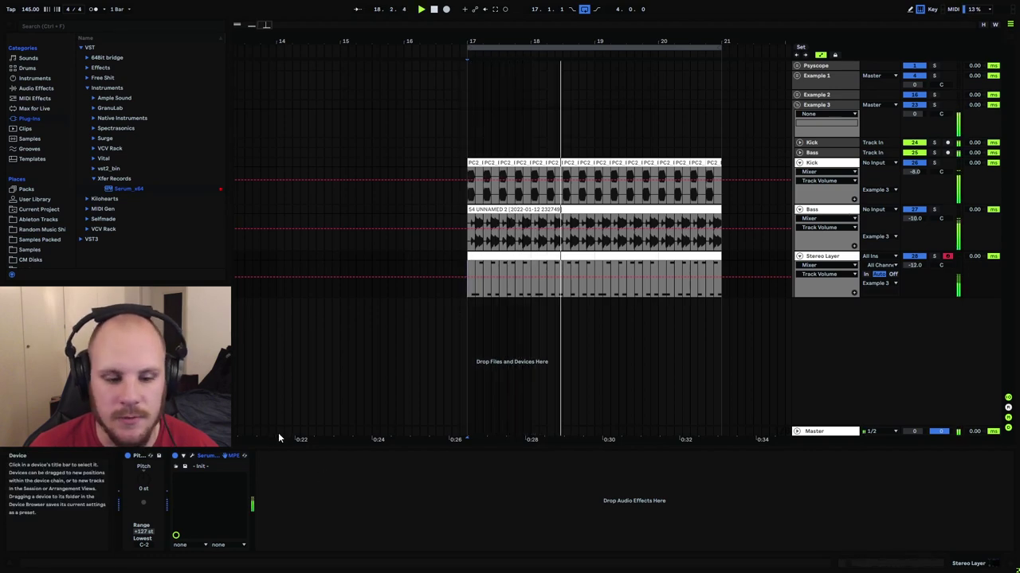
# Enable Serum's Distortion effect and raise its drive to about 82% during playback.
pyautogui.click(191, 455)
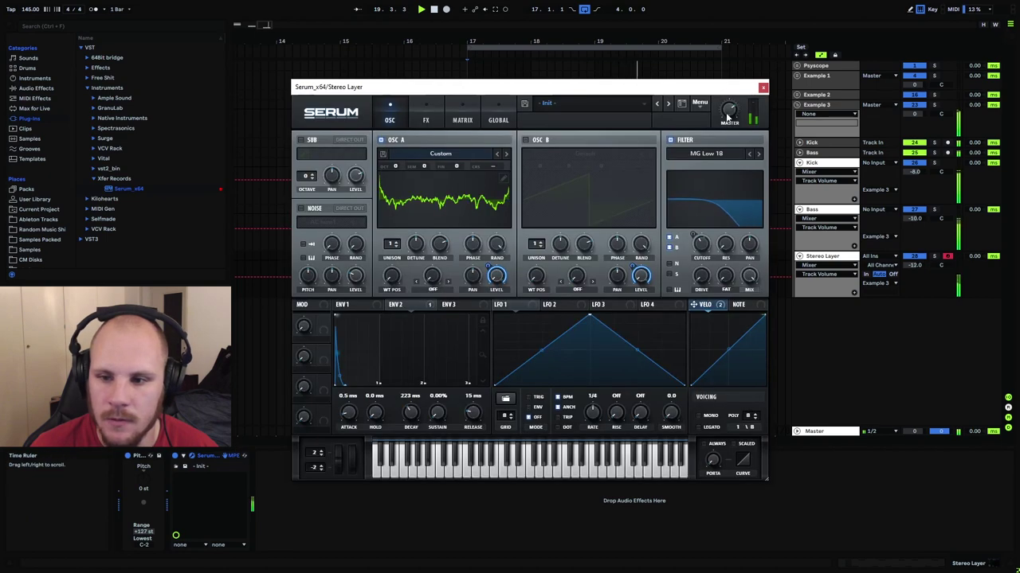
pyautogui.click(438, 114)
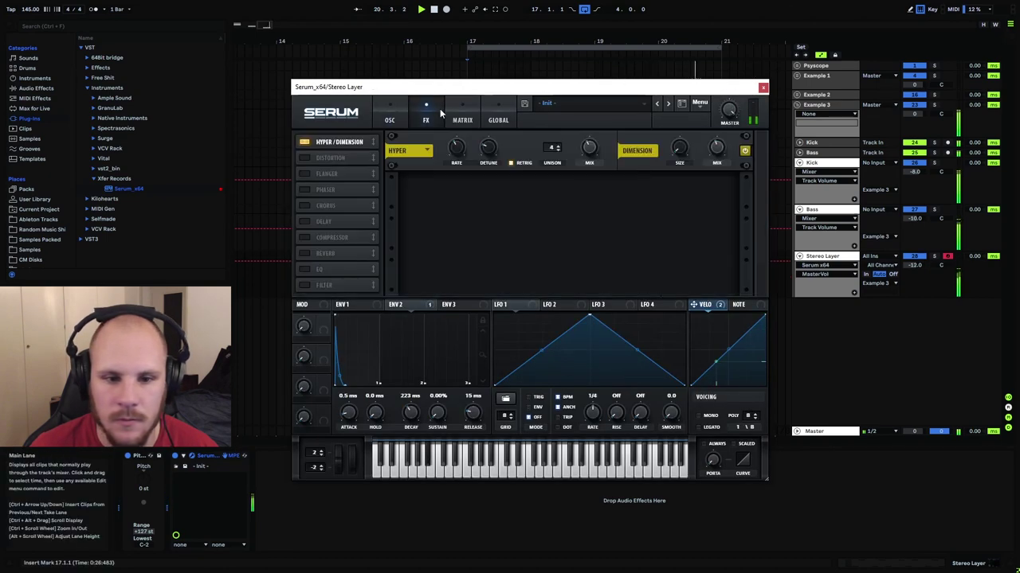
pyautogui.click(331, 160)
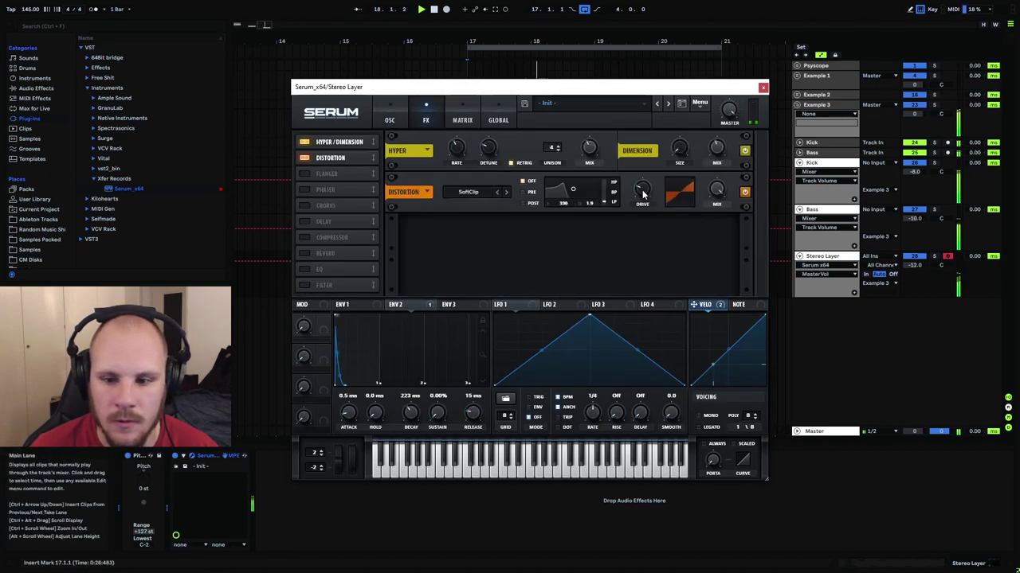
pyautogui.moveTo(643, 194); pyautogui.dragTo(661, 175)
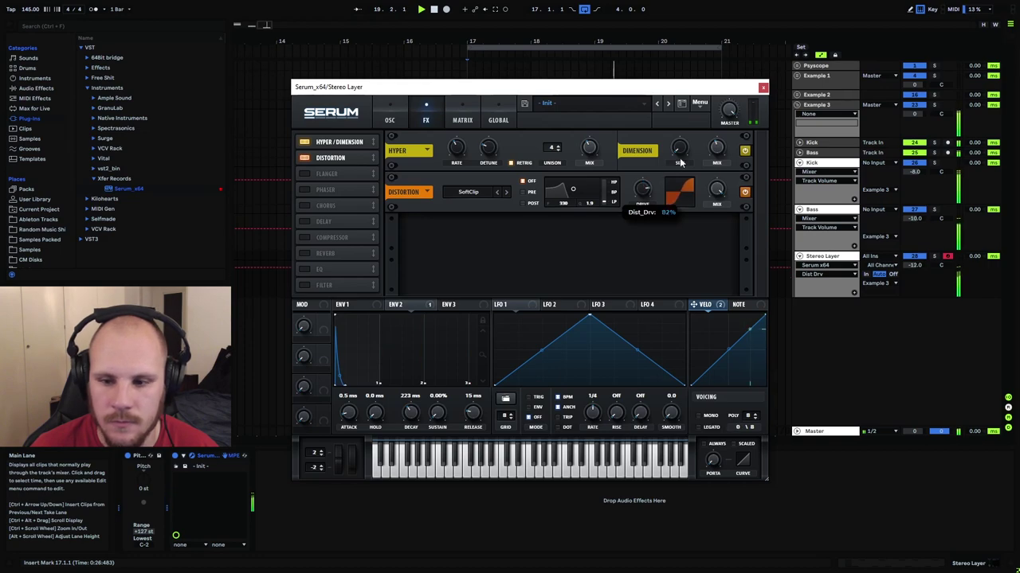
pyautogui.click(763, 87)
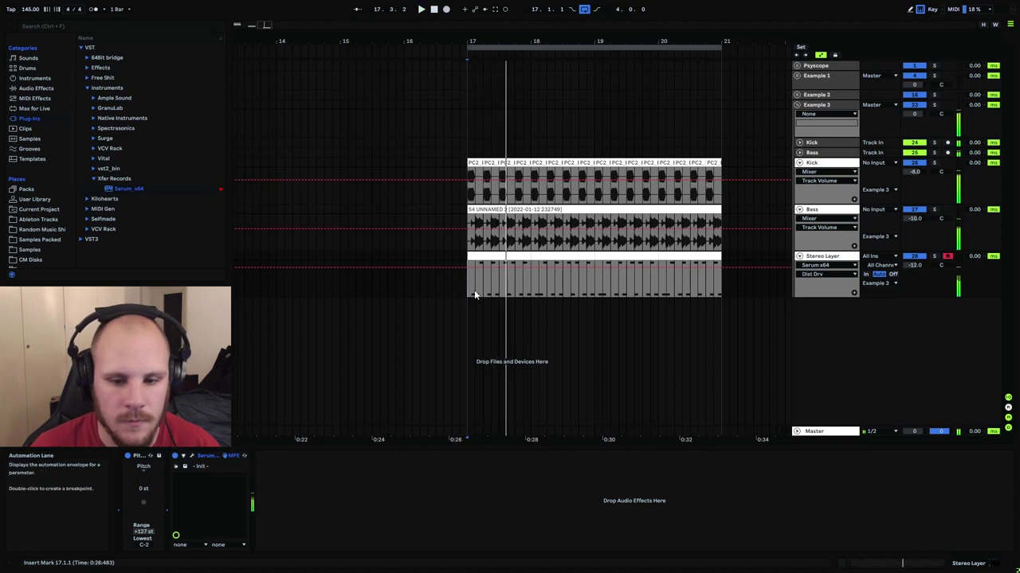
pyautogui.press('space')
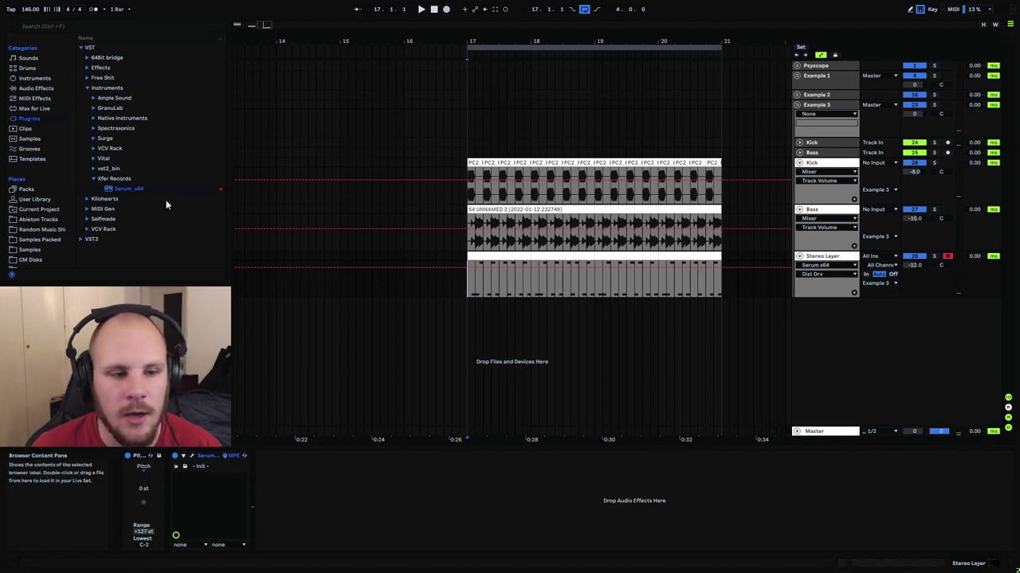
# Add a Saturator after Serum on the Stereo Layer track, with 5 dB of drive and Soft Clip on.
pyautogui.click(42, 88)
pyautogui.scroll(-5, 114, 220)
pyautogui.scroll(-5, 114, 220)
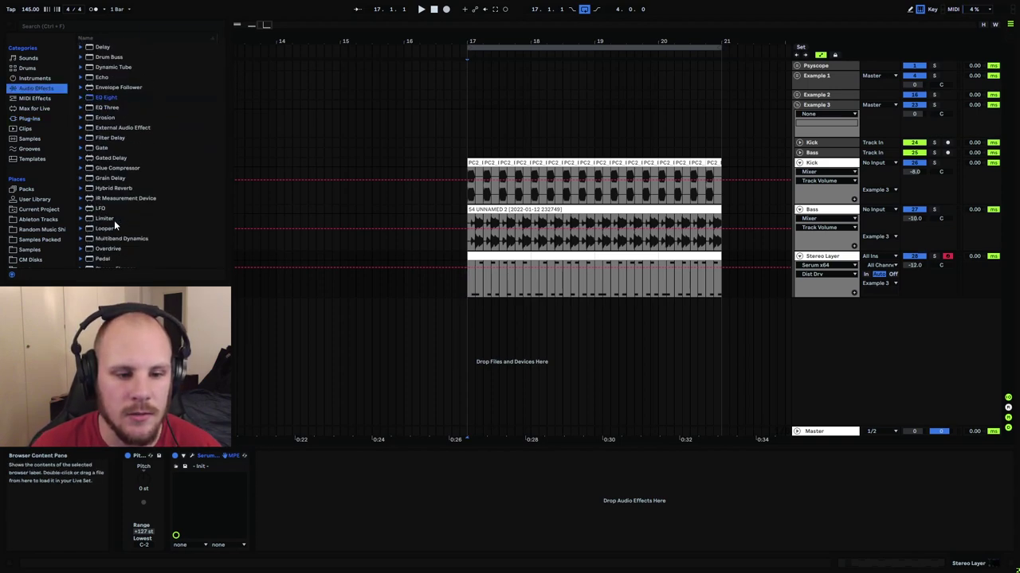
pyautogui.moveTo(109, 193); pyautogui.dragTo(156, 237)
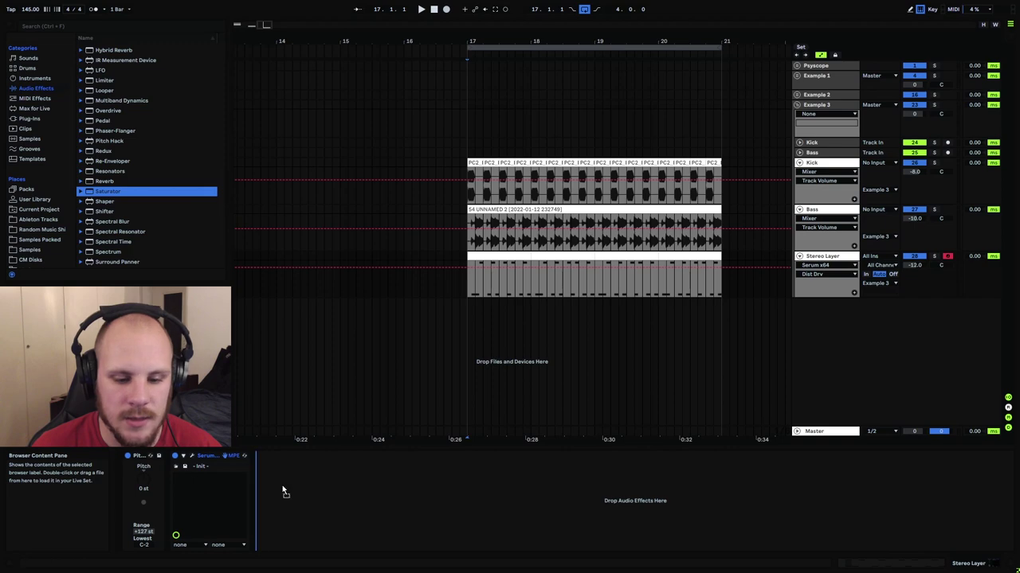
pyautogui.moveTo(282, 490); pyautogui.dragTo(283, 490)
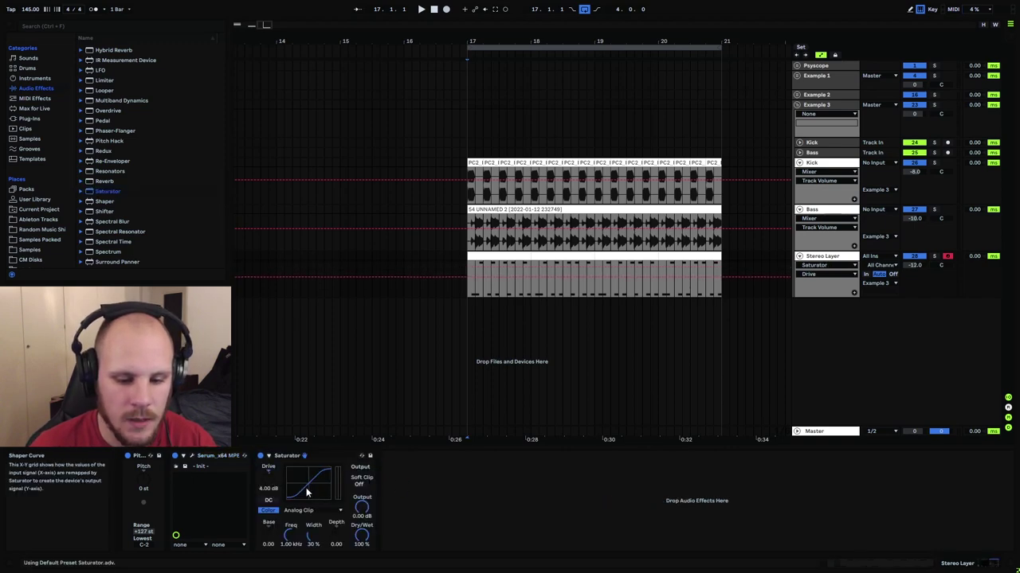
pyautogui.click(358, 486)
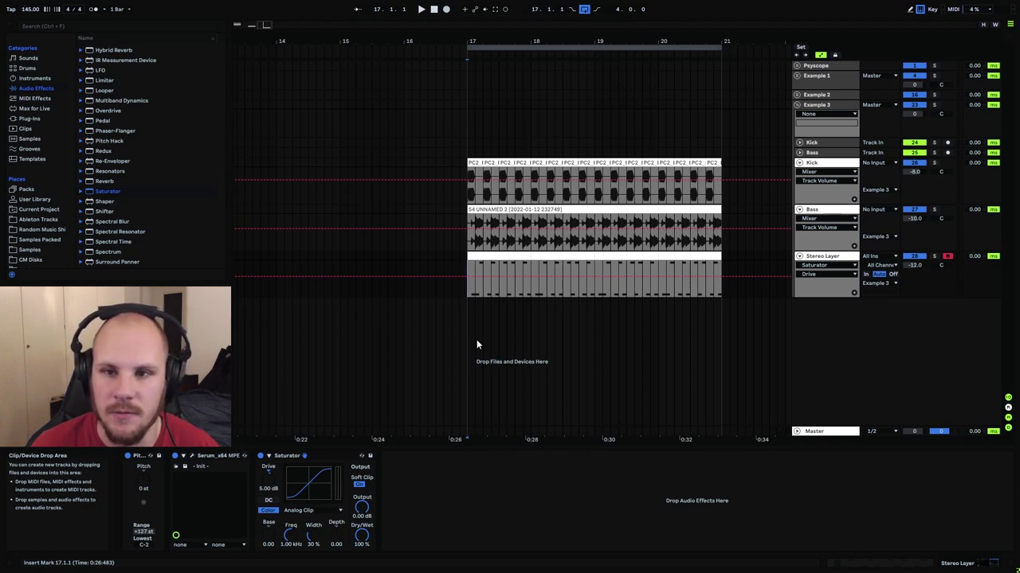
# Reduce the Stereo Layer track's volume to -22 dB while listening to it with the kick and bass.
pyautogui.press('space')
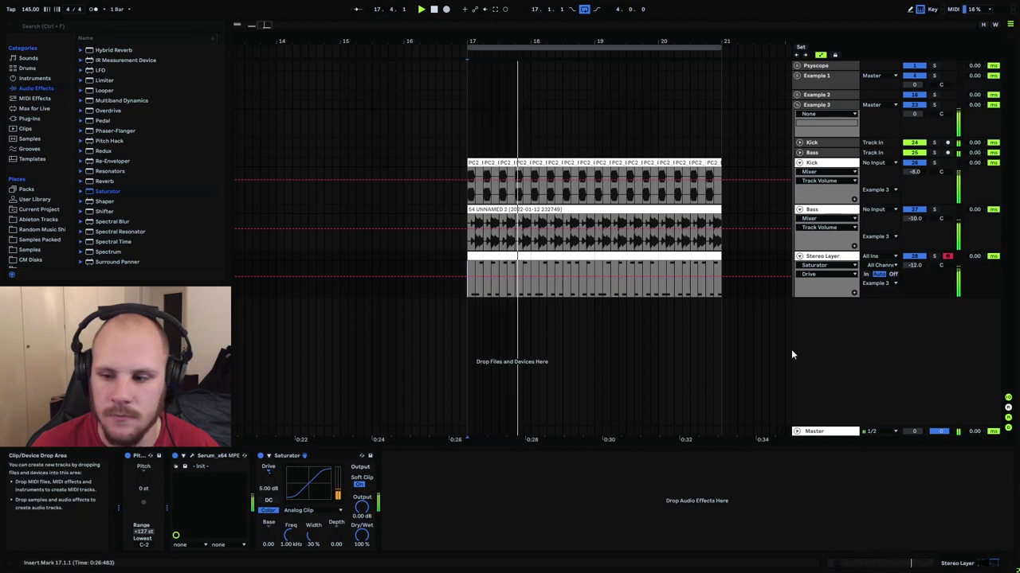
pyautogui.moveTo(914, 271); pyautogui.dragTo(902, 302)
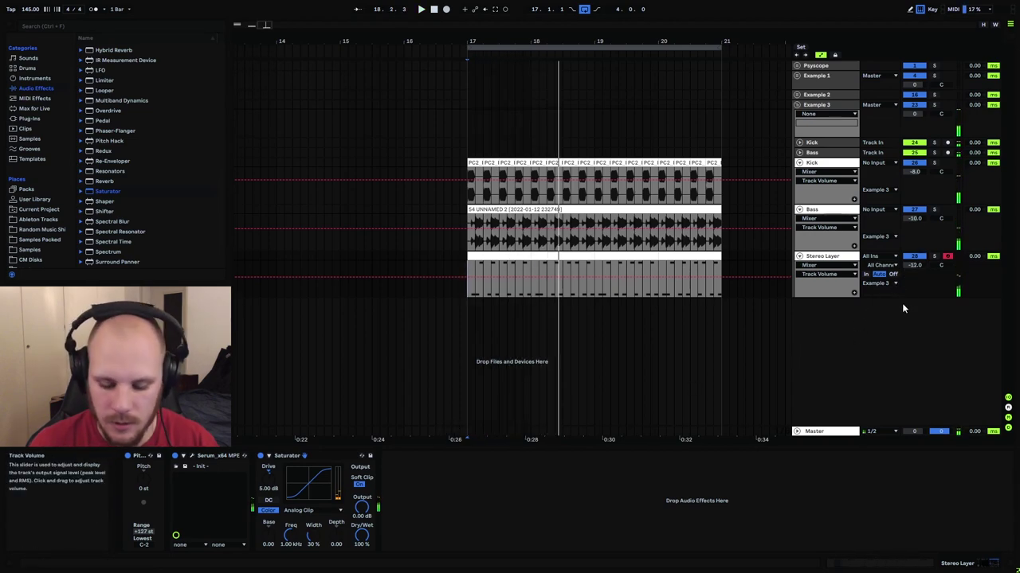
pyautogui.press('Down')
pyautogui.press('Down')
pyautogui.press('Down')
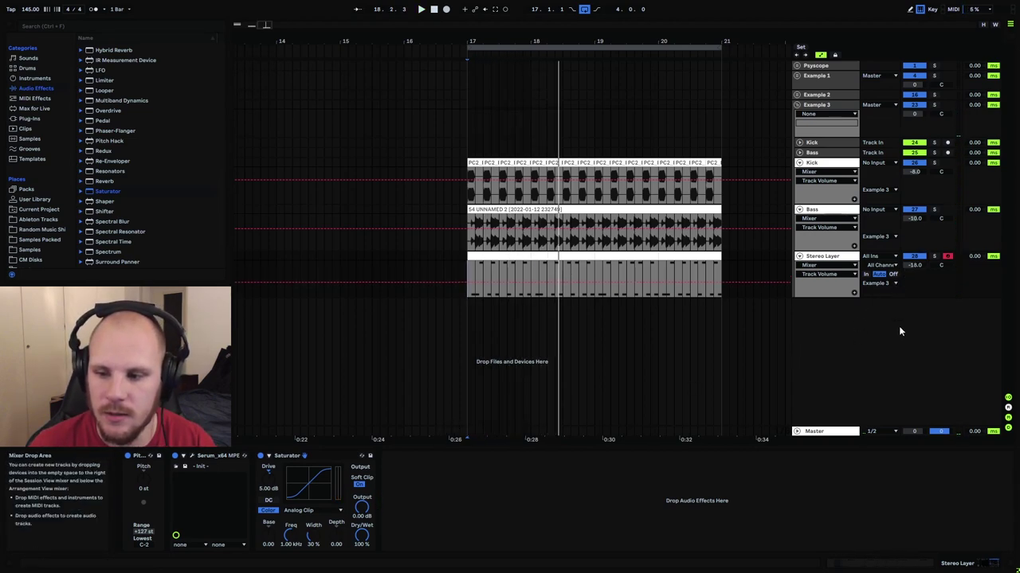
pyautogui.press('space')
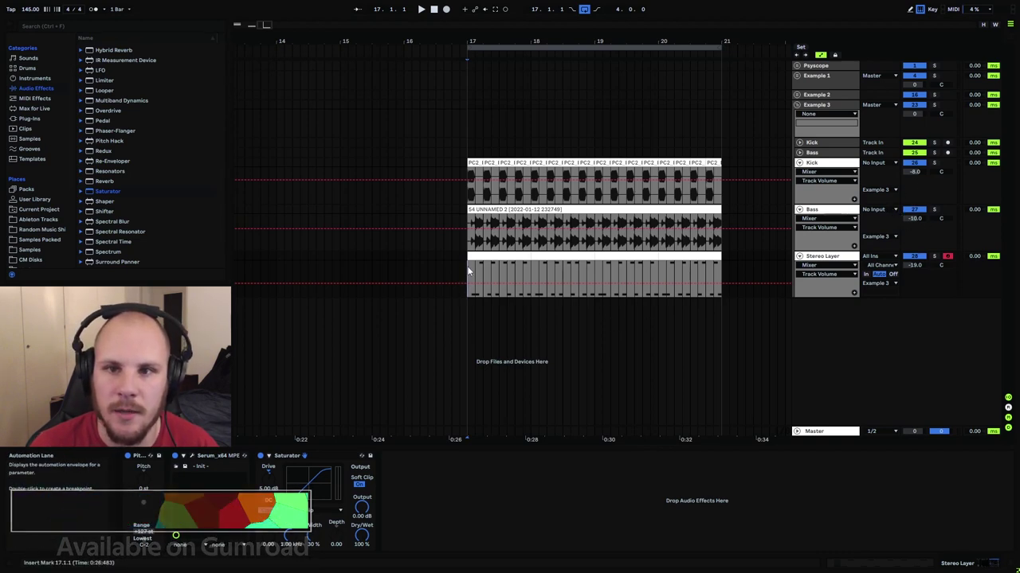
pyautogui.press('space')
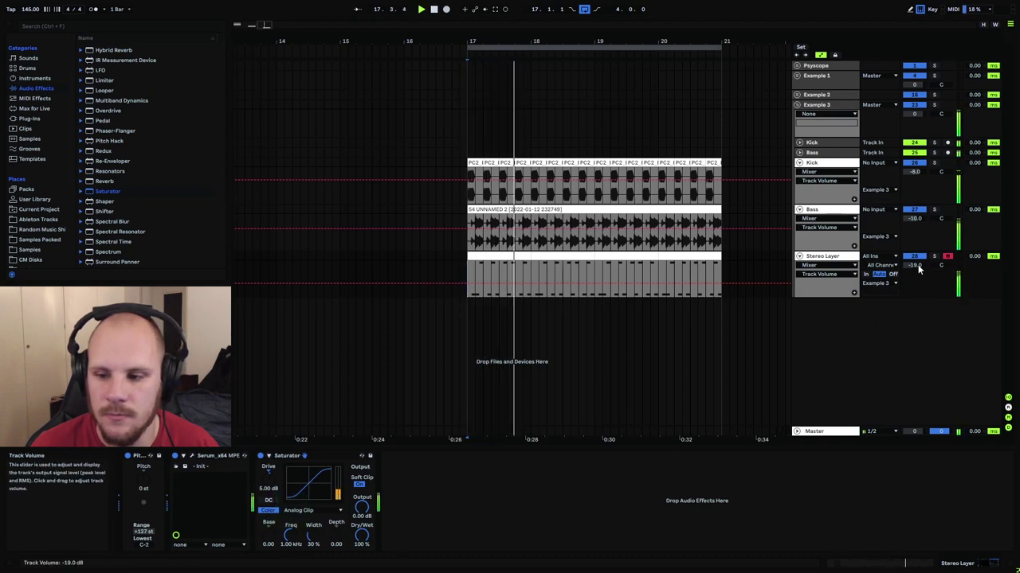
pyautogui.moveTo(917, 268); pyautogui.dragTo(916, 280)
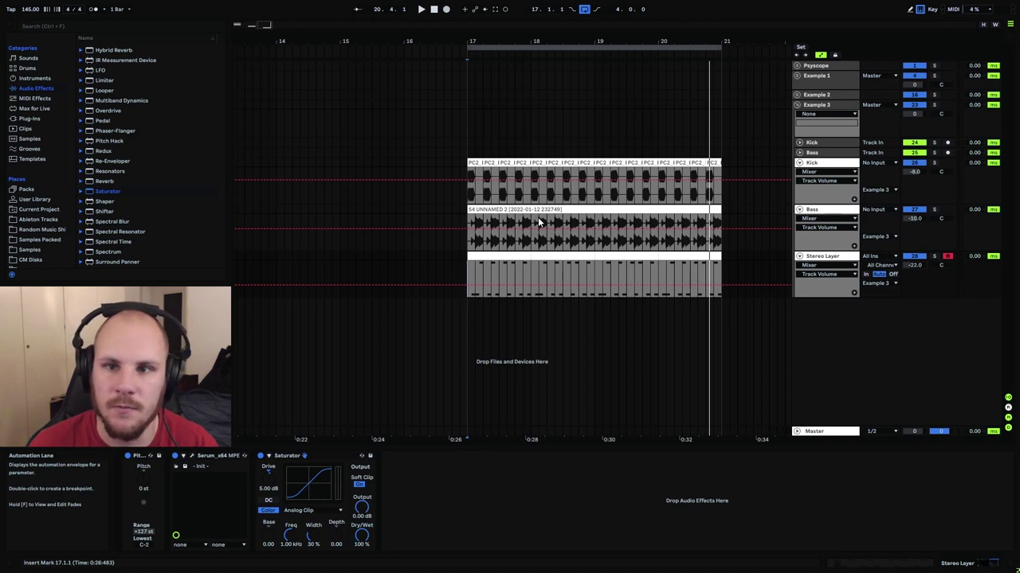
# Turn on Serum's Oscillator B with its default saw, turn off Oscillator A, and play the loop from 17.1.1.
pyautogui.click(185, 465)
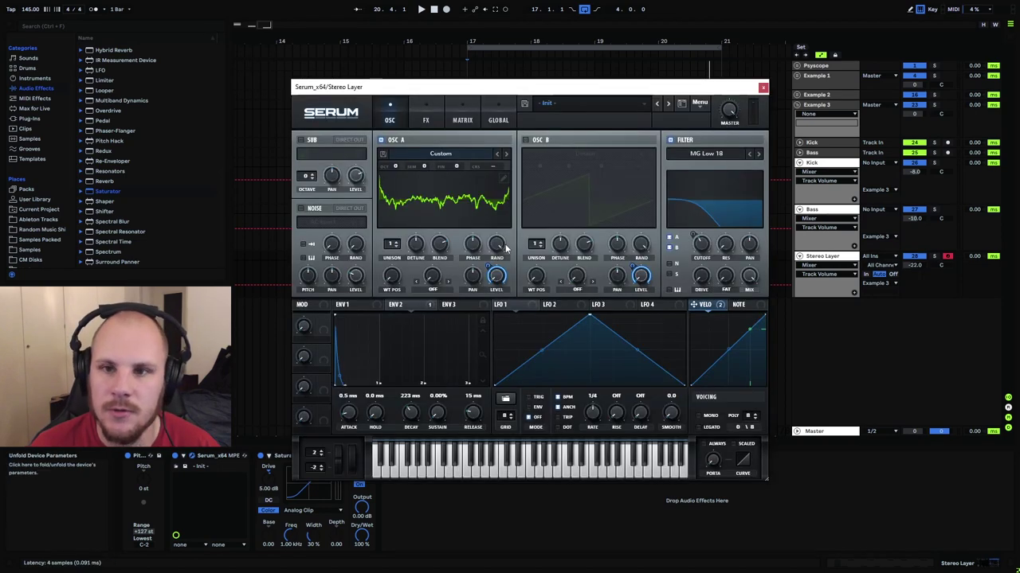
pyautogui.click(523, 141)
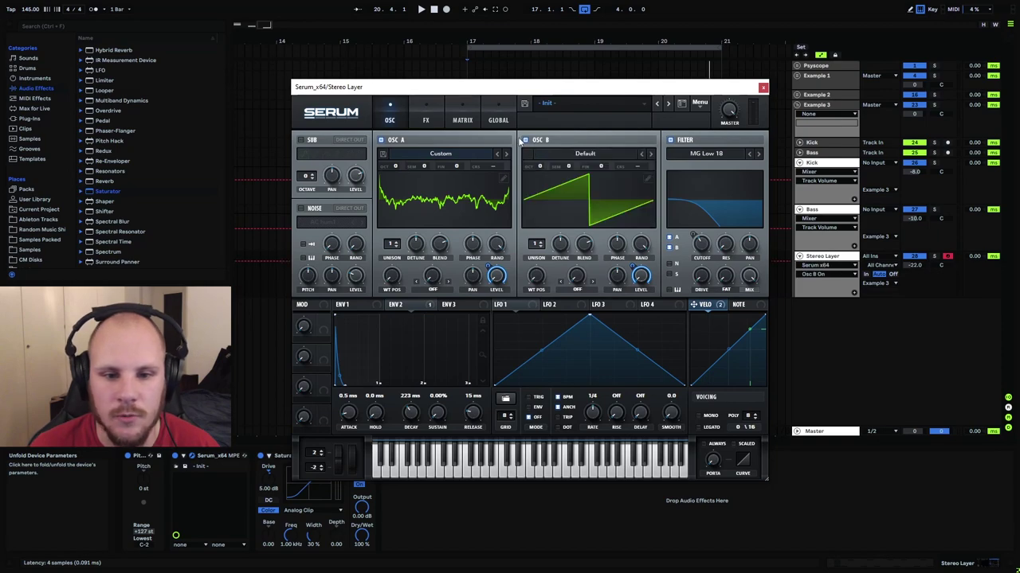
pyautogui.click(381, 140)
pyautogui.click(467, 64)
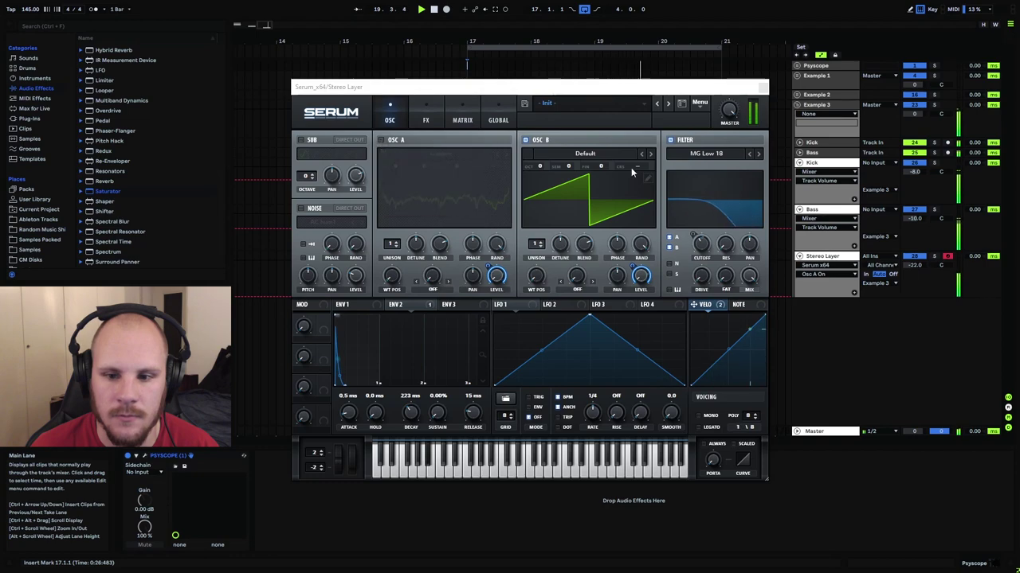
# Edit Oscillator B's wavetable to remove the first two harmonics and slightly lower the third.
pyautogui.click(647, 178)
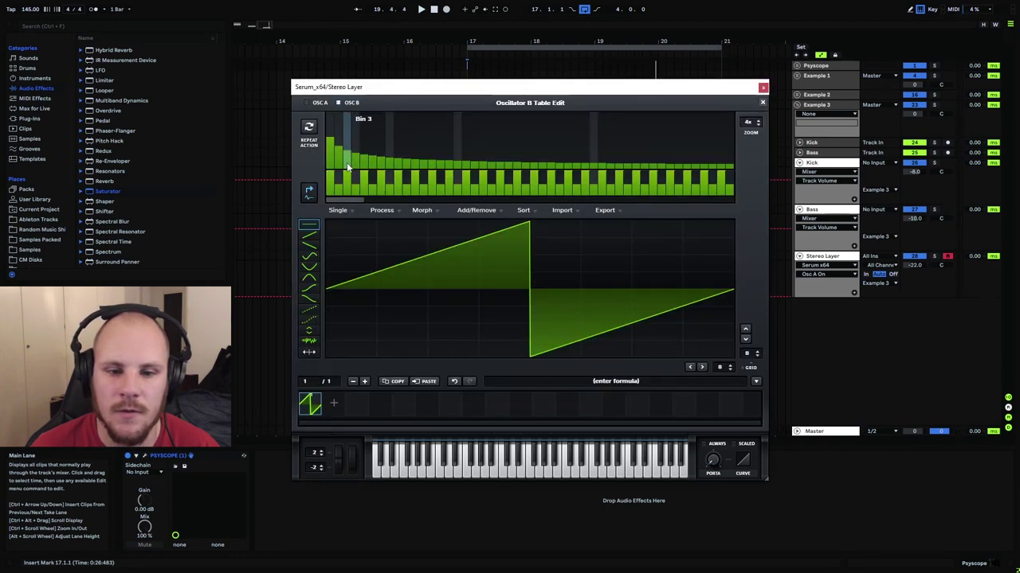
pyautogui.moveTo(347, 161); pyautogui.dragTo(336, 164)
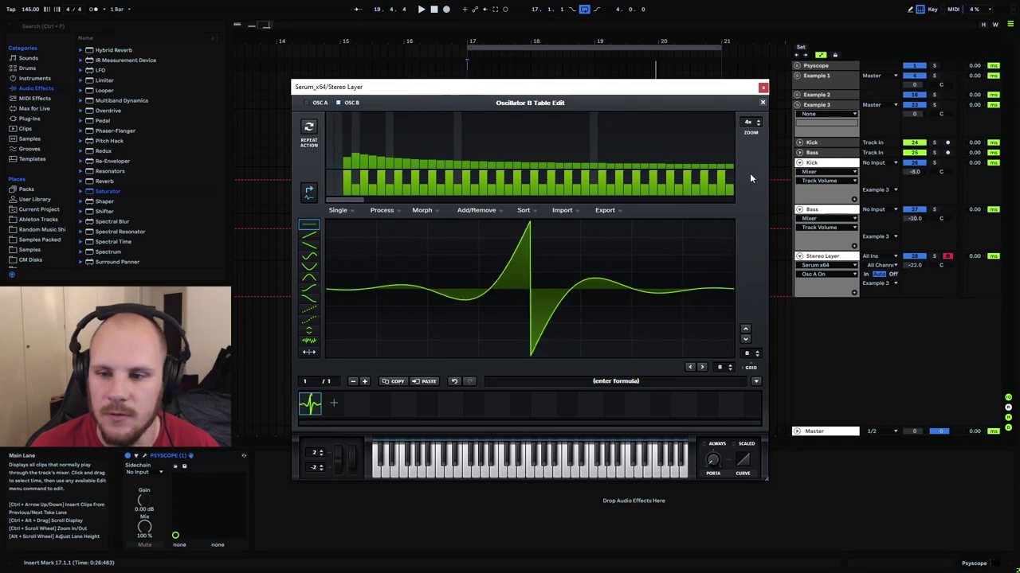
pyautogui.click(762, 102)
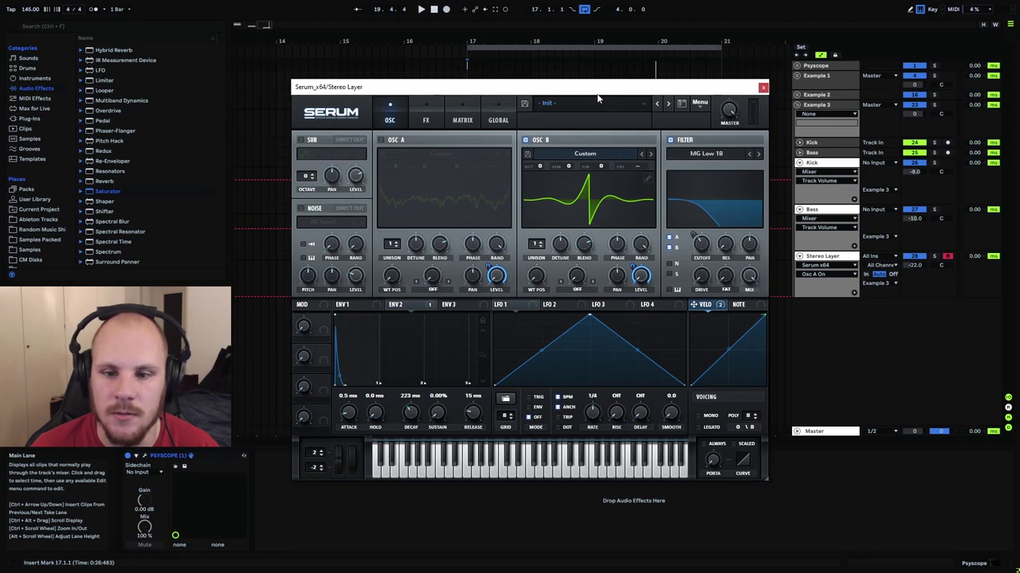
# Play the loop with the edited Oscillator B, and switch back to Oscillator A alone for comparison.
pyautogui.press('space')
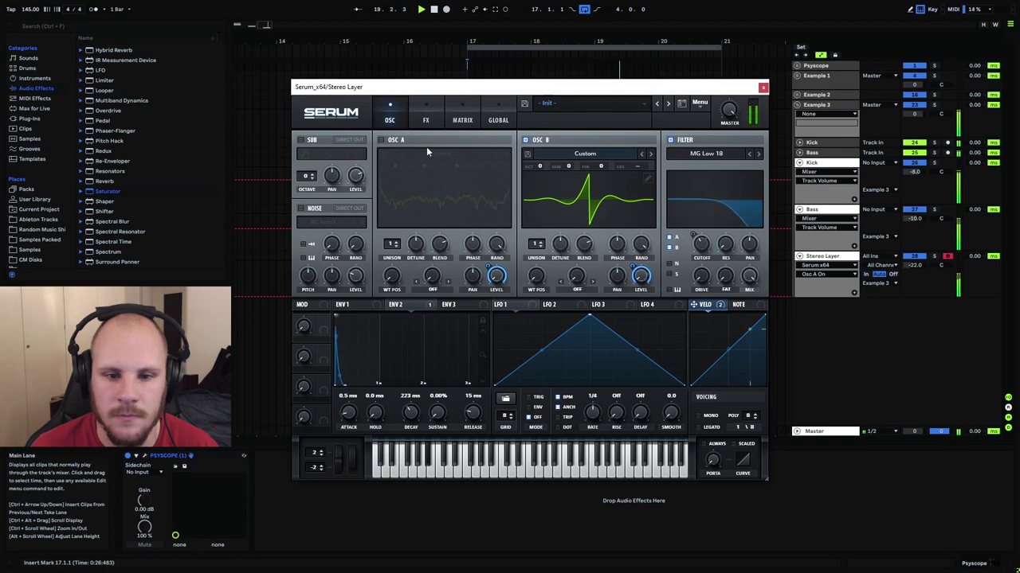
pyautogui.click(381, 140)
pyautogui.click(525, 139)
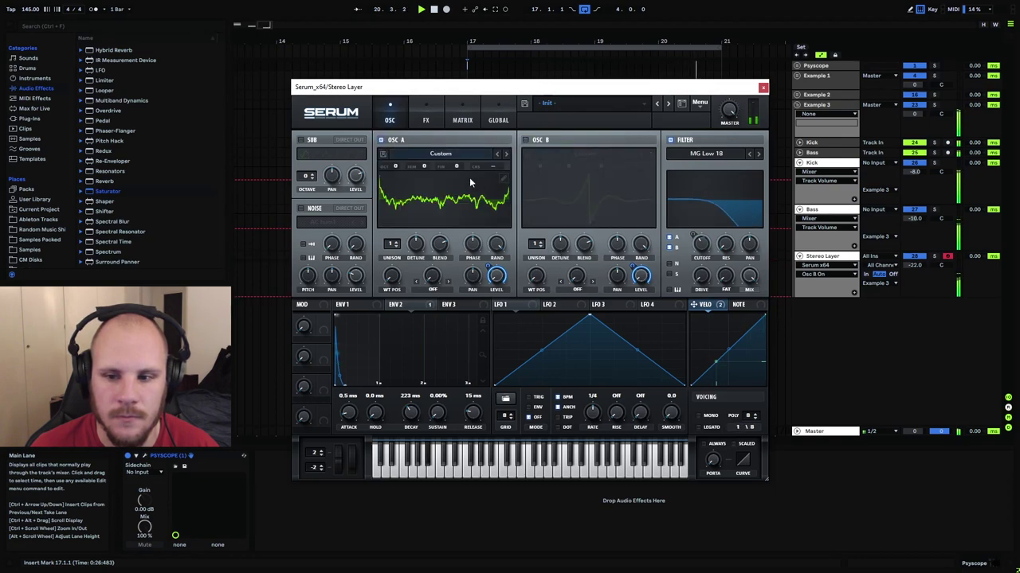
# Compare Oscillator B against Oscillator A during playback, restore Oscillator A alone, and close Serum.
pyautogui.click(525, 139)
pyautogui.click(382, 140)
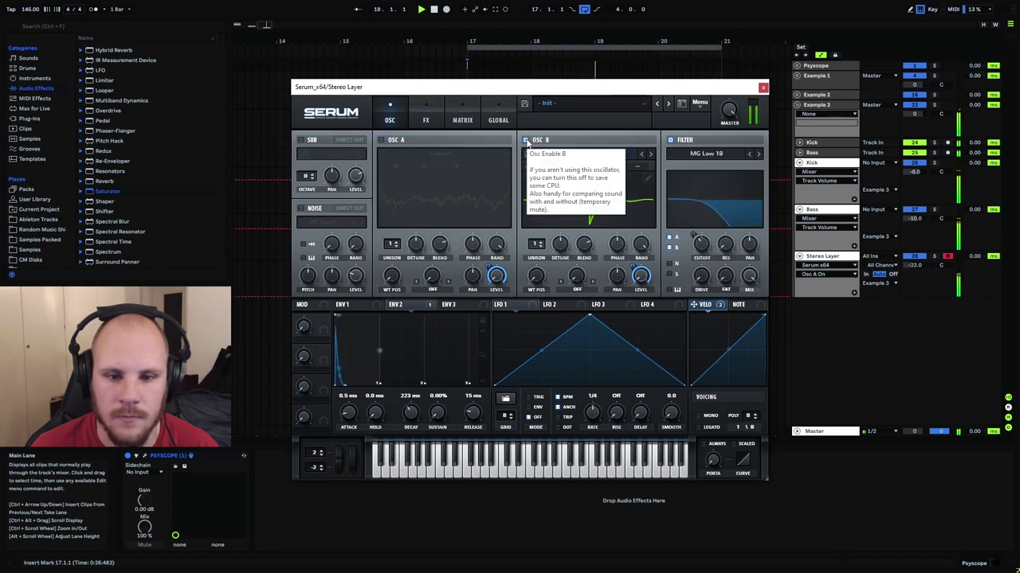
pyautogui.click(525, 140)
pyautogui.click(381, 141)
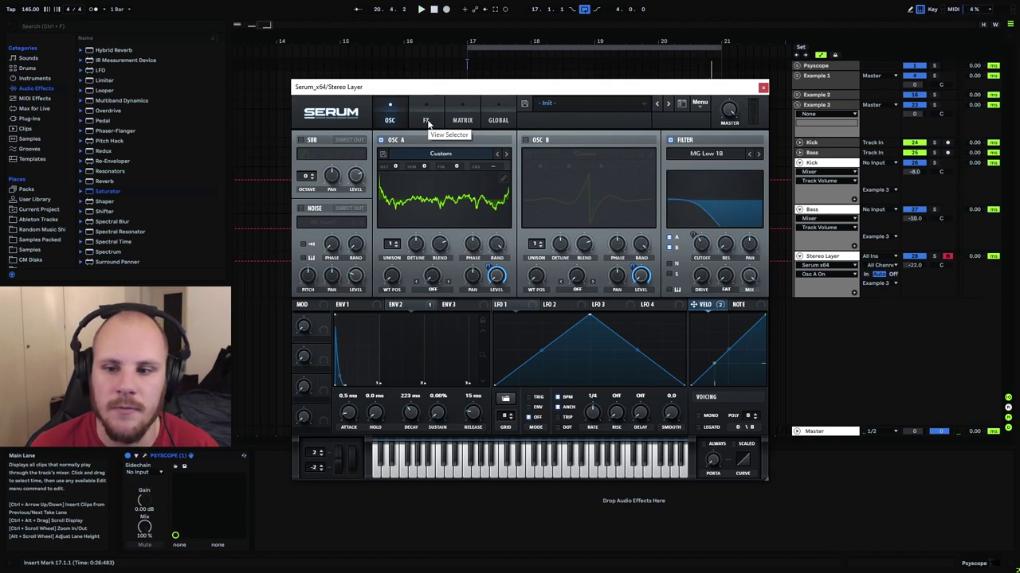
pyautogui.click(763, 89)
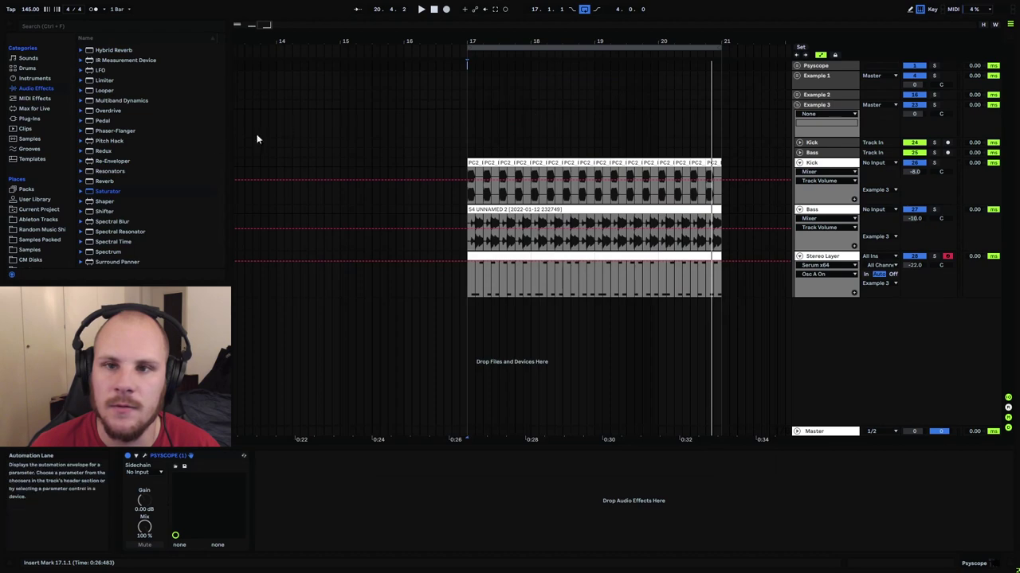
# Add an EQ Eight after the Saturator on the Stereo Layer track.
pyautogui.scroll(5, 143, 174)
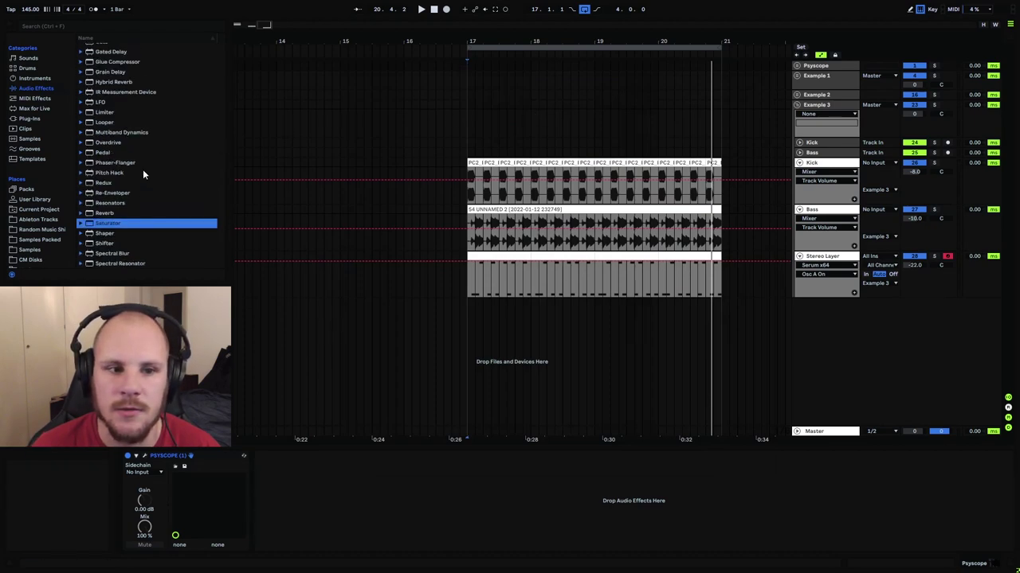
pyautogui.moveTo(112, 109); pyautogui.dragTo(319, 494)
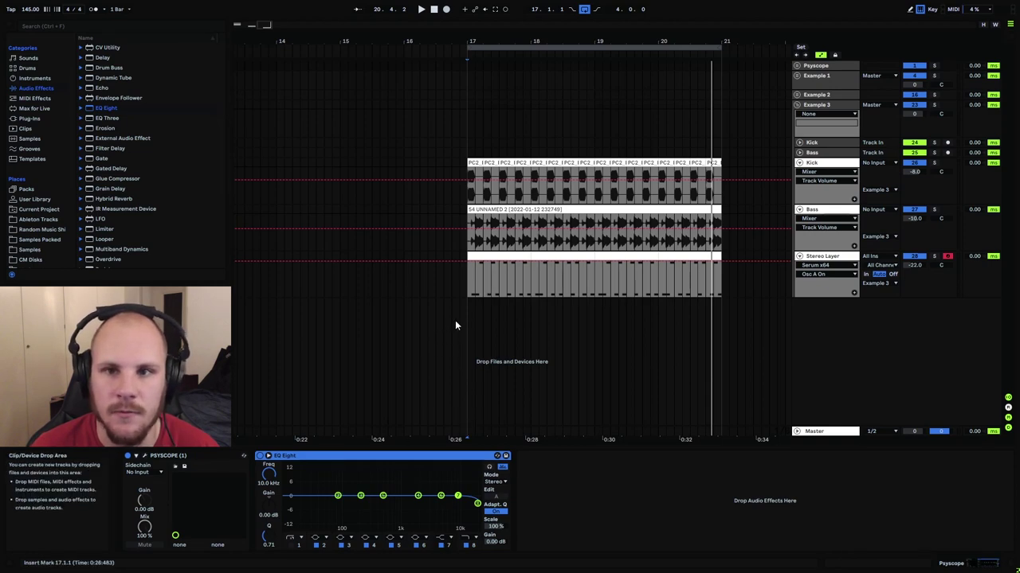
pyautogui.click(468, 295)
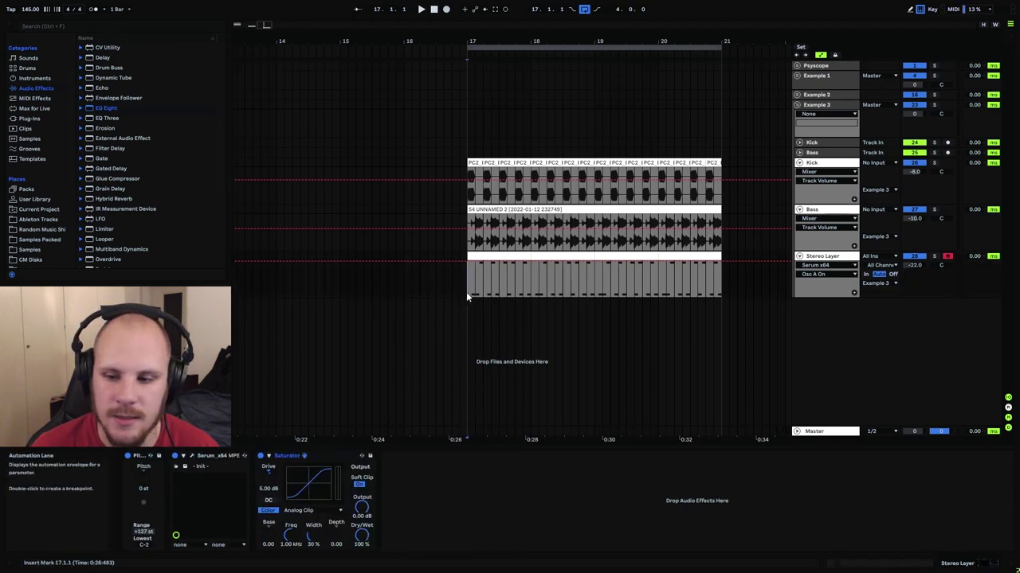
pyautogui.click(814, 258)
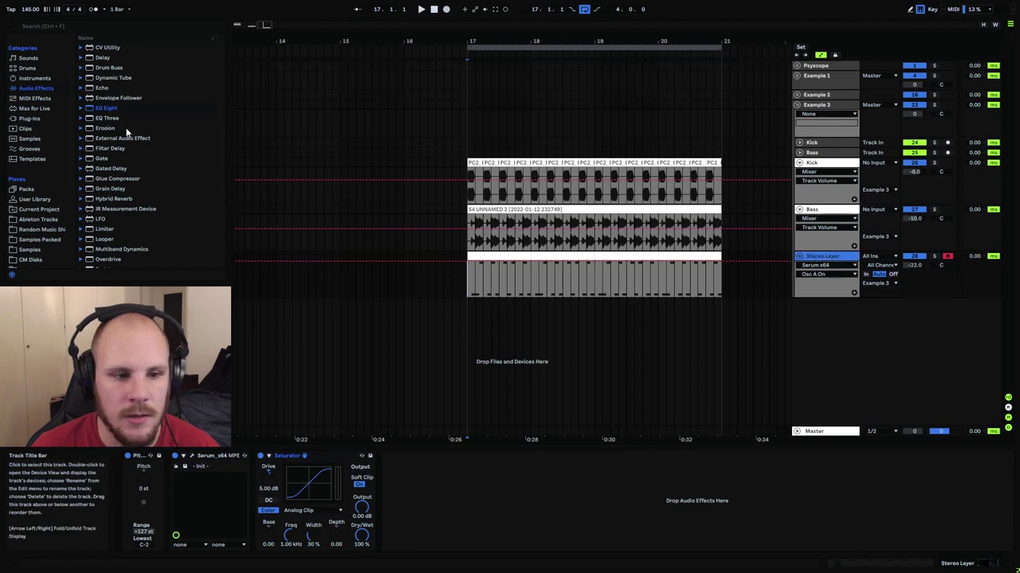
pyautogui.moveTo(103, 109); pyautogui.dragTo(447, 539)
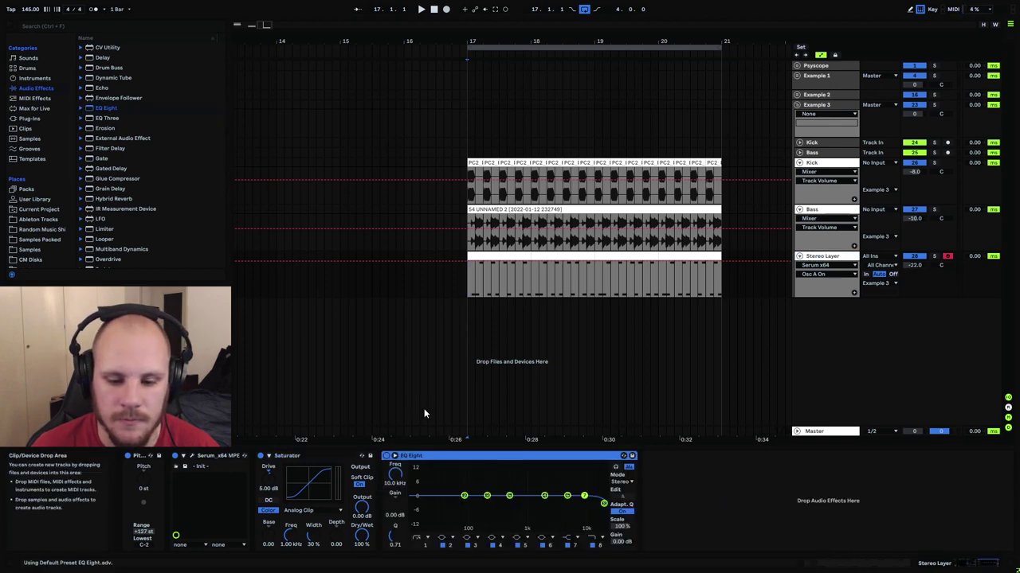
# During playback, shape the Stereo Layer's EQ Eight with a low cut at about 85 Hz, a low-mid dip and a 2.50 kHz high cut.
pyautogui.press('space')
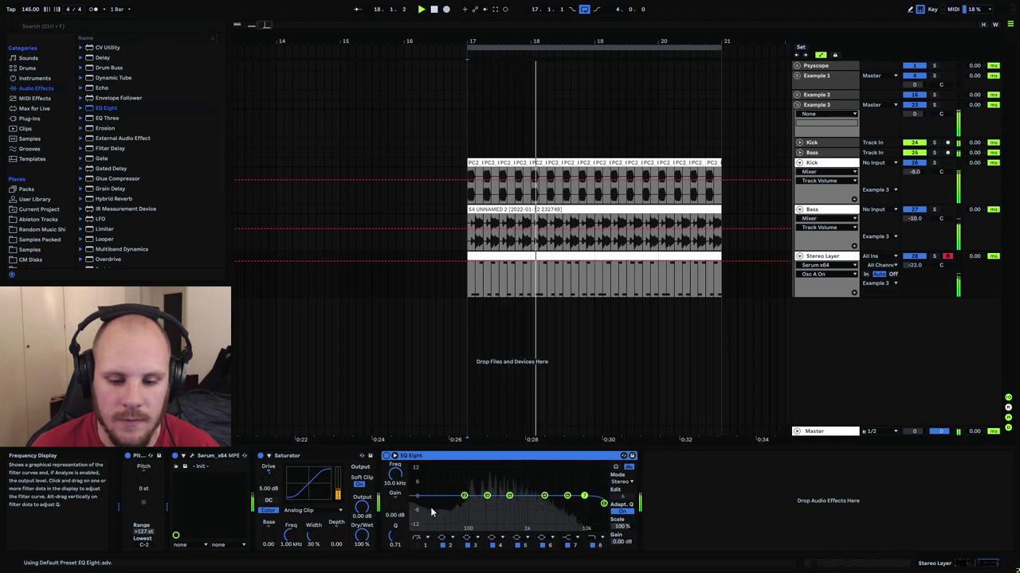
pyautogui.click(417, 546)
pyautogui.moveTo(412, 503); pyautogui.dragTo(464, 497)
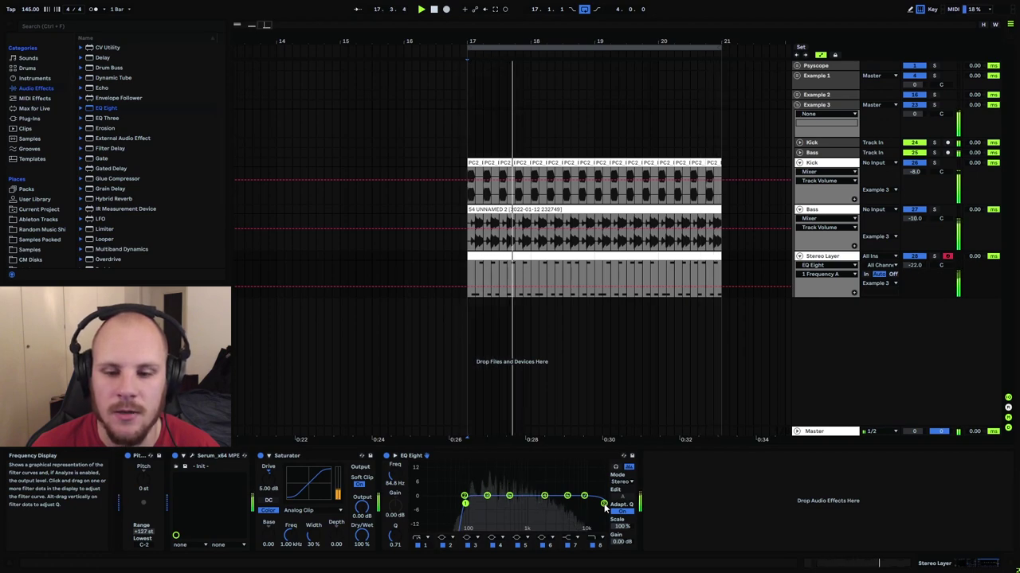
pyautogui.moveTo(604, 506); pyautogui.dragTo(545, 497)
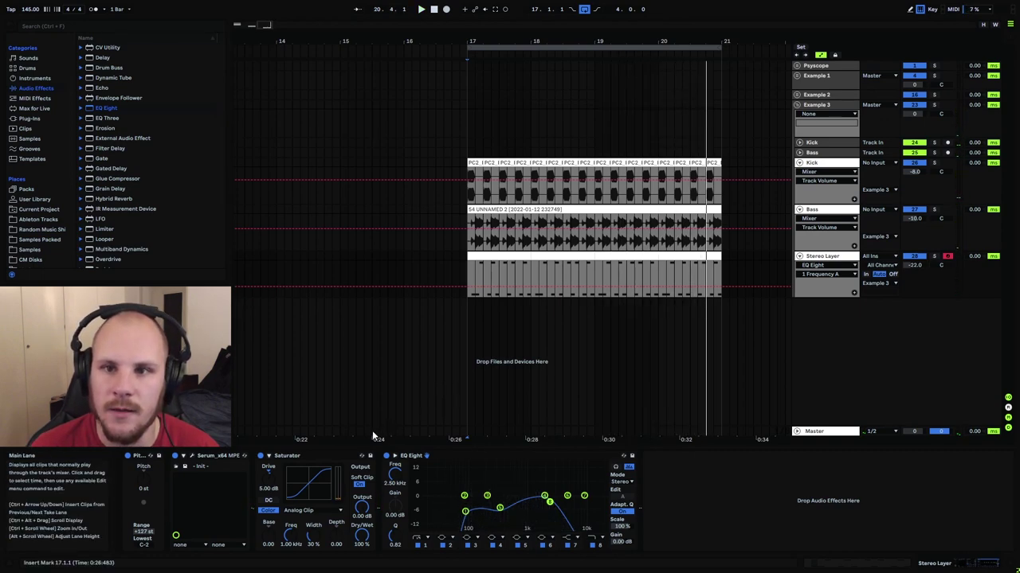
# Give Serum's LFO 1 a 1/2 rate and a stepped shape, and assign it to the pan of both oscillators.
pyautogui.click(192, 457)
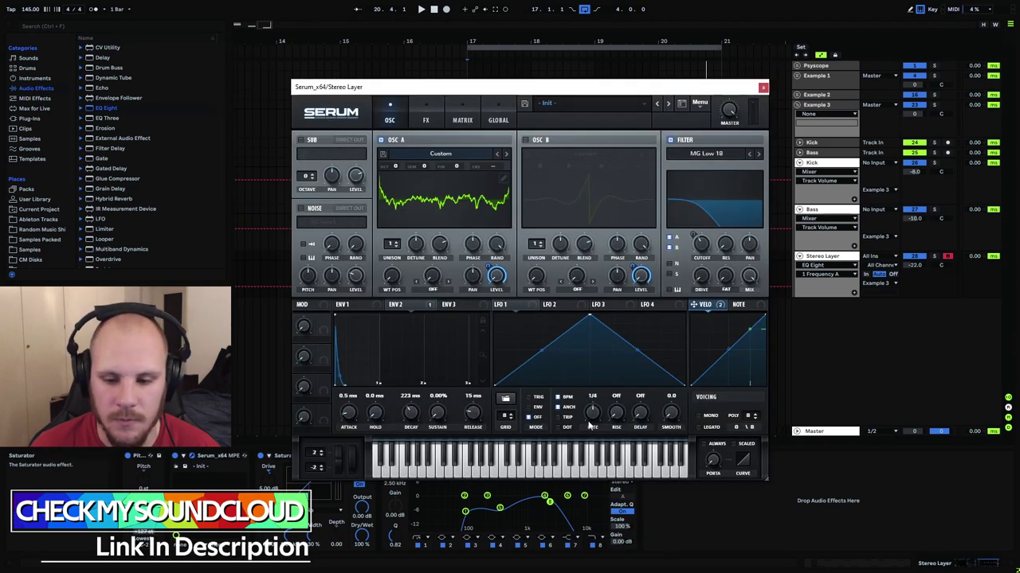
pyautogui.moveTo(594, 411); pyautogui.dragTo(598, 415)
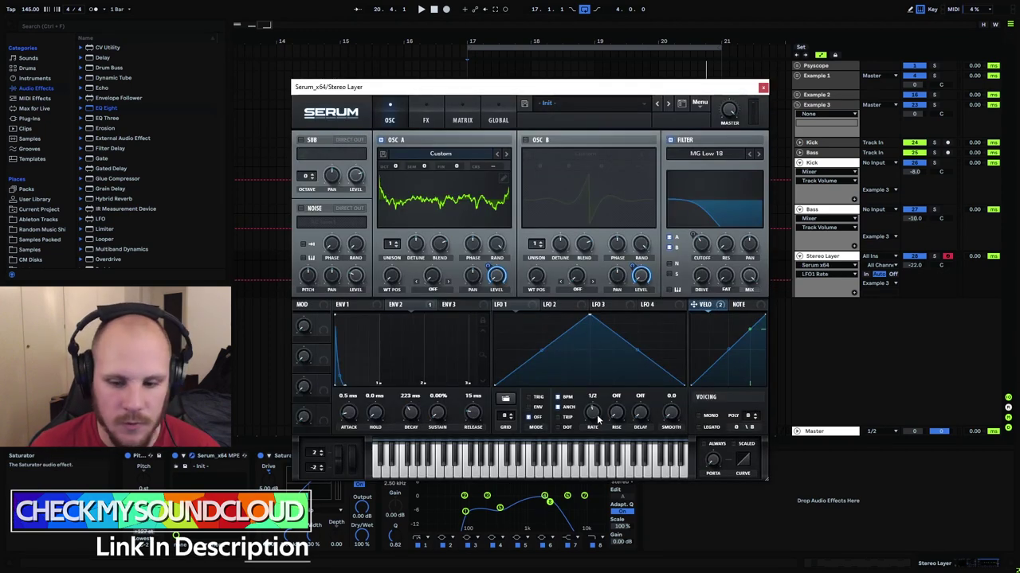
pyautogui.moveTo(495, 380); pyautogui.dragTo(504, 352)
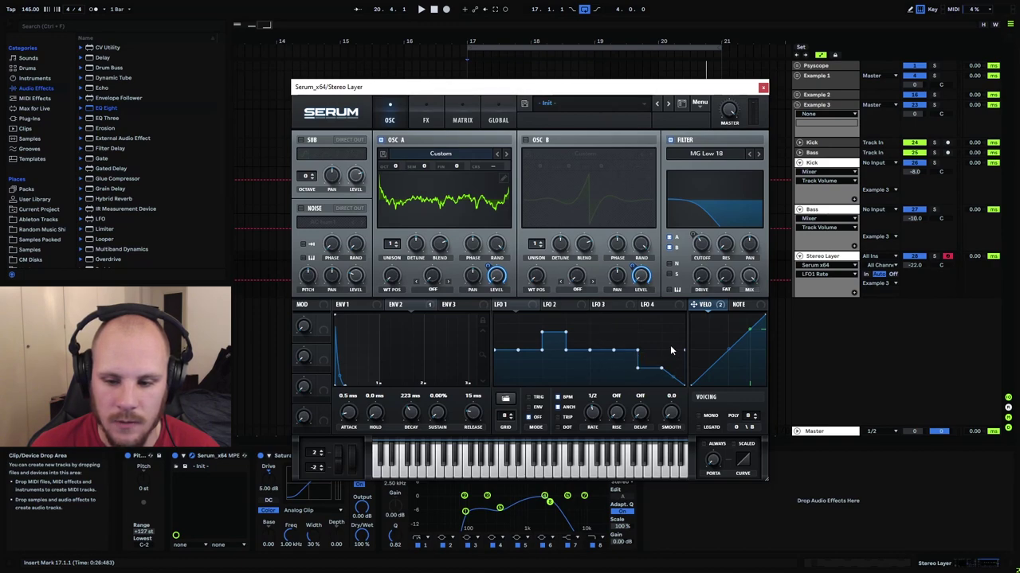
pyautogui.moveTo(671, 350); pyautogui.dragTo(670, 338)
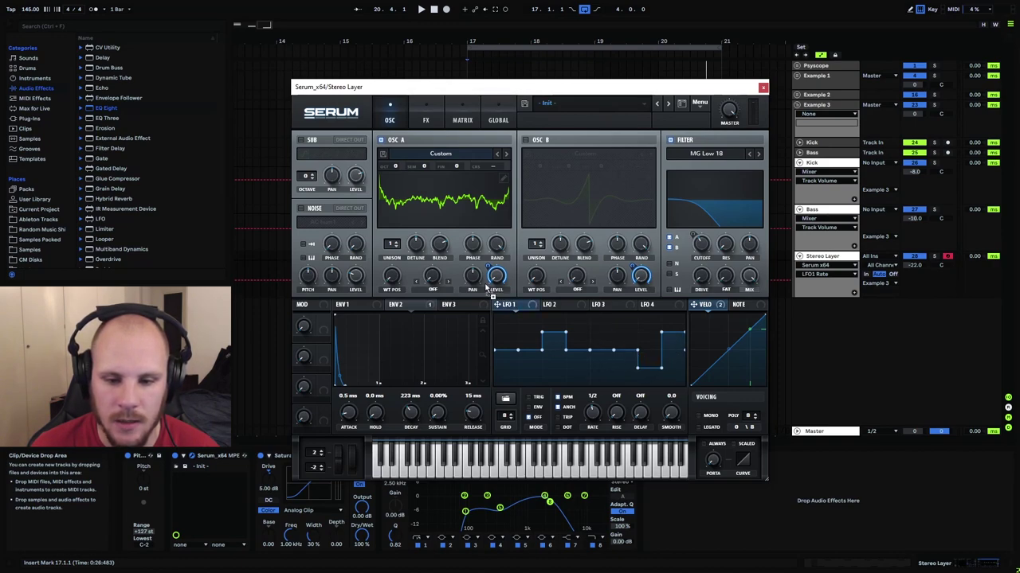
pyautogui.moveTo(607, 291); pyautogui.dragTo(616, 275)
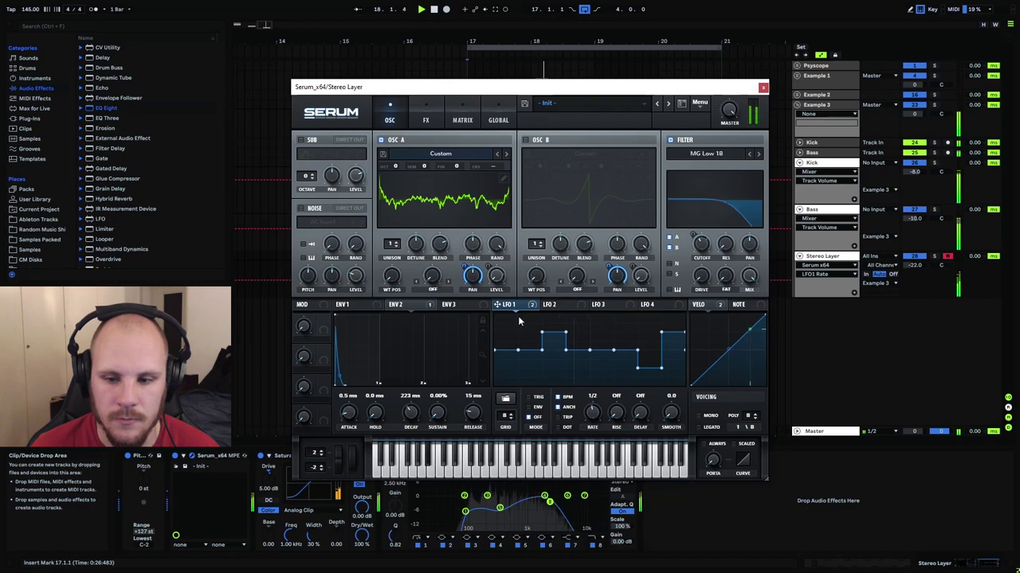
pyautogui.click(763, 88)
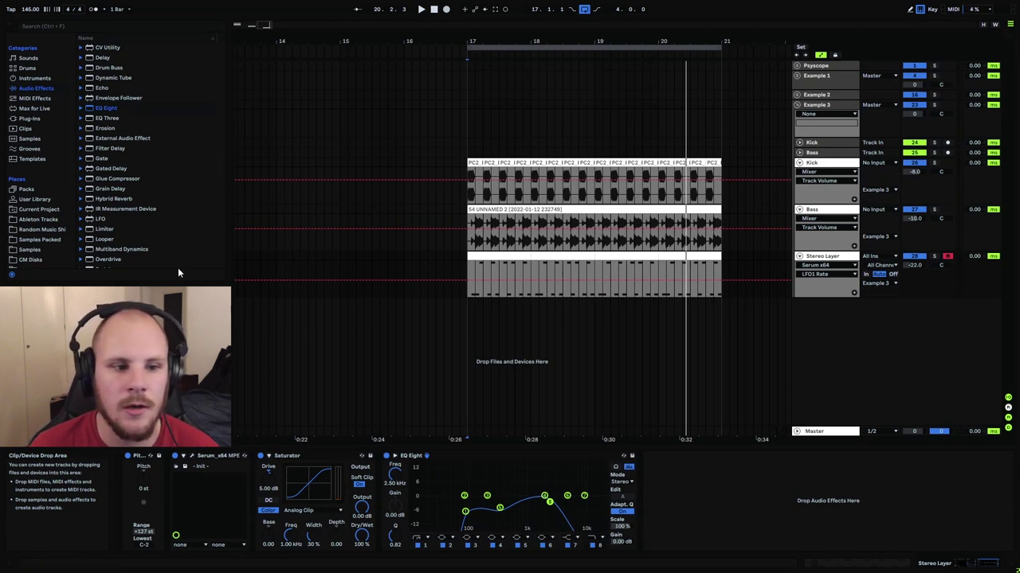
# Insert MeldaProduction's MStereoProcessor between Serum and the Saturator on the Stereo Layer track.
pyautogui.click(37, 119)
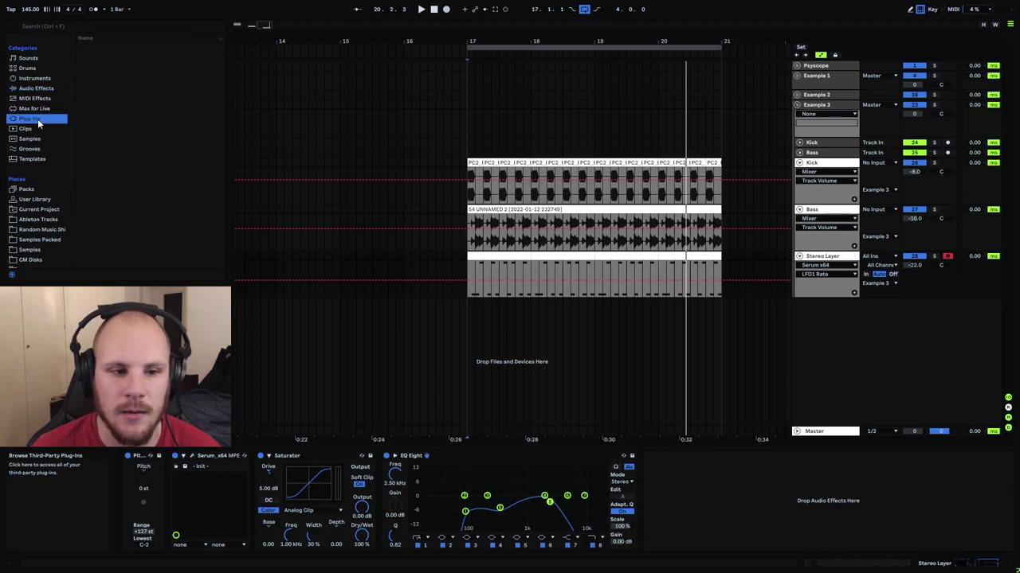
pyautogui.click(88, 68)
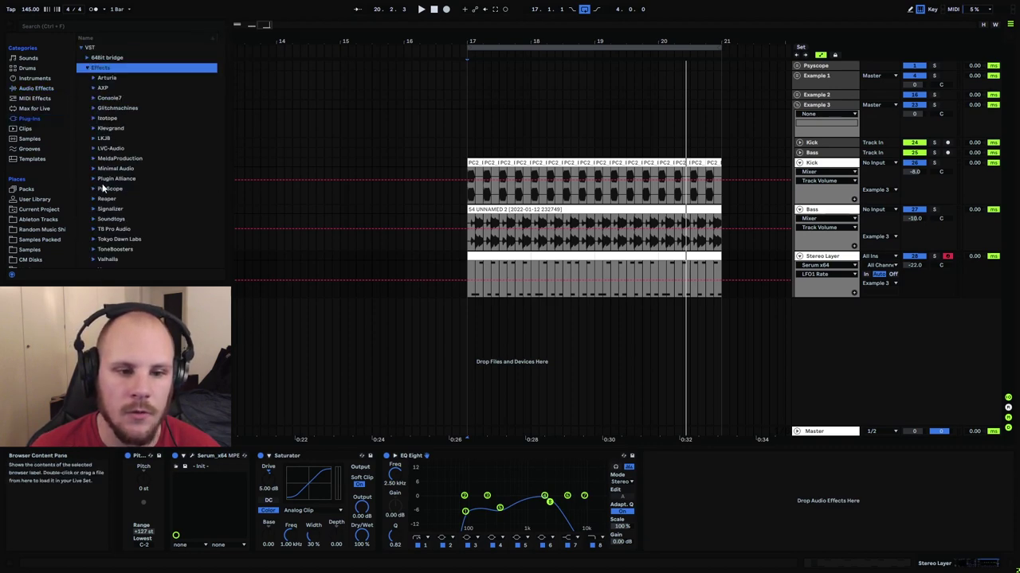
pyautogui.click(93, 159)
pyautogui.scroll(-2, 95, 175)
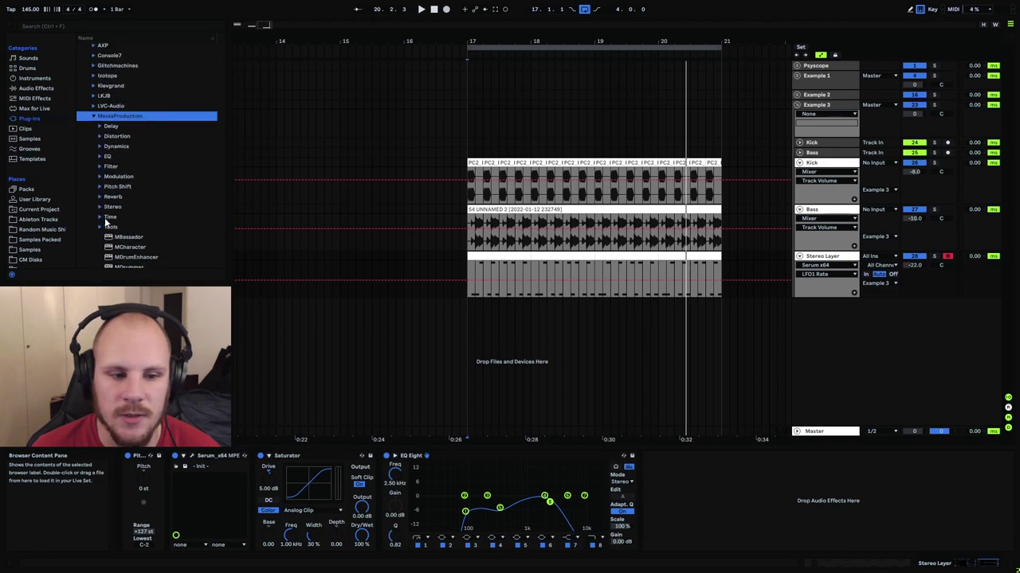
pyautogui.click(100, 208)
pyautogui.scroll(-2, 112, 215)
pyautogui.click(147, 193)
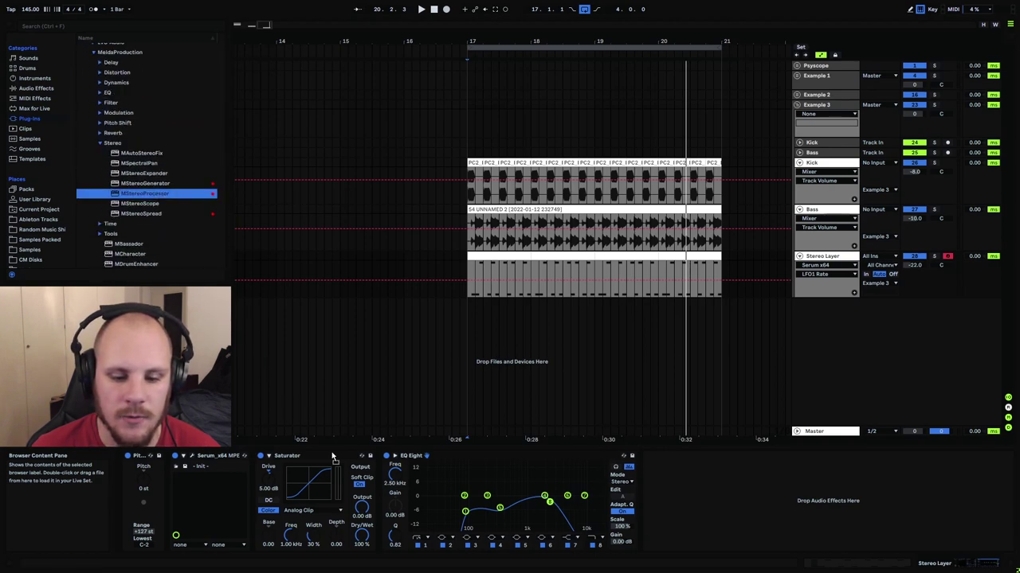
pyautogui.moveTo(262, 514); pyautogui.dragTo(260, 510)
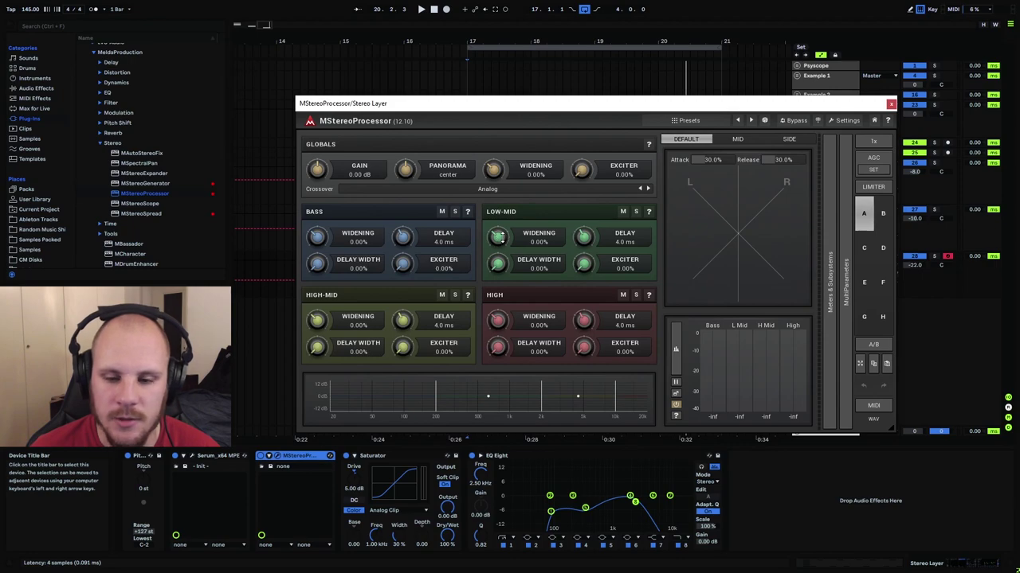
# Set MStereoProcessor's widening to -34.8% low-mid, 31.2% high-mid, -1.2% high and 21.6% global, with the low-mid/high-mid crossover at about 1 kHz.
pyautogui.moveTo(501, 237); pyautogui.dragTo(501, 247)
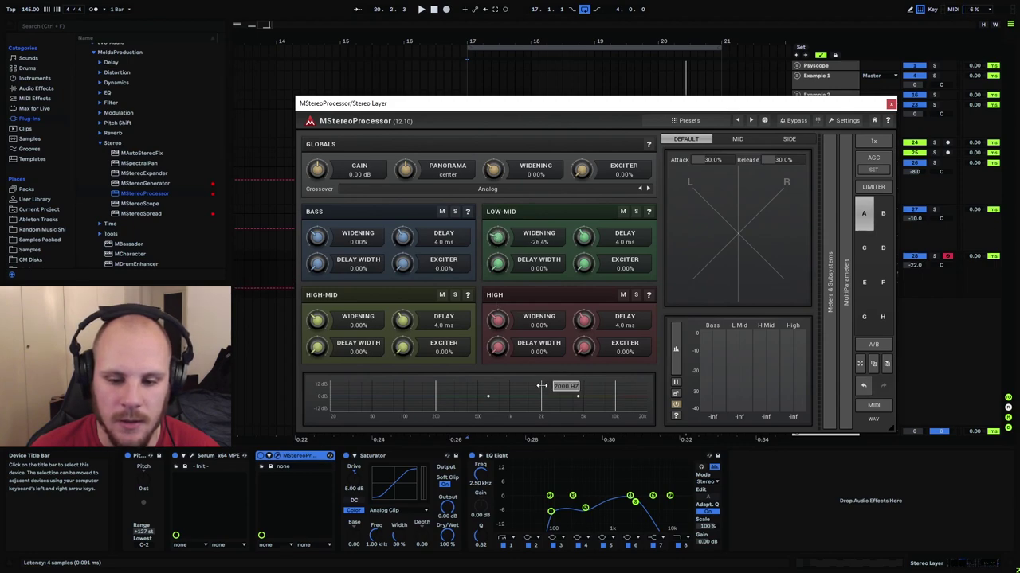
pyautogui.moveTo(541, 387); pyautogui.dragTo(343, 390)
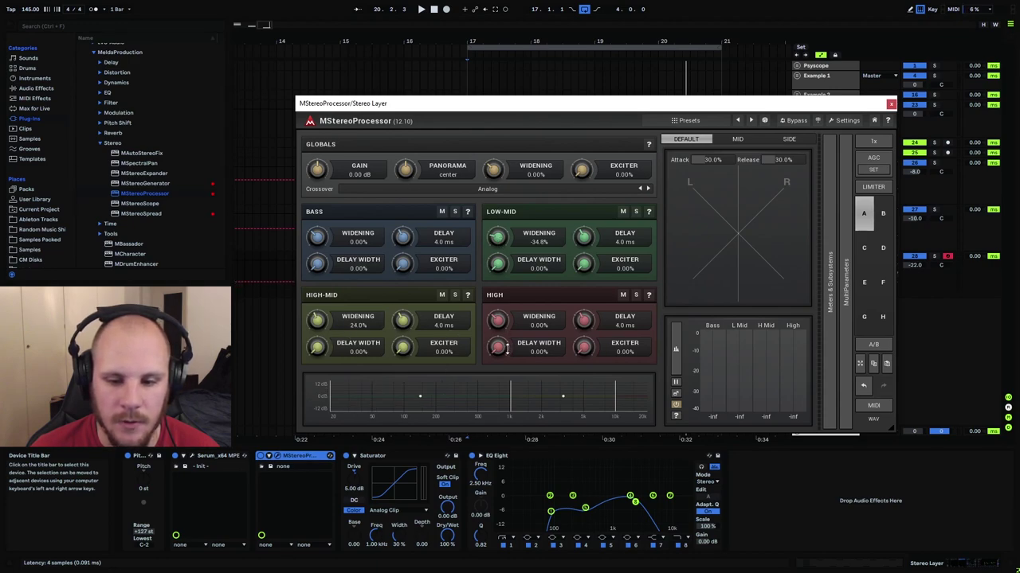
pyautogui.press('space')
pyautogui.moveTo(498, 320)
pyautogui.mouseDown()
pyautogui.moveTo(497, 343)
pyautogui.moveTo(497, 314)
pyautogui.mouseUp()
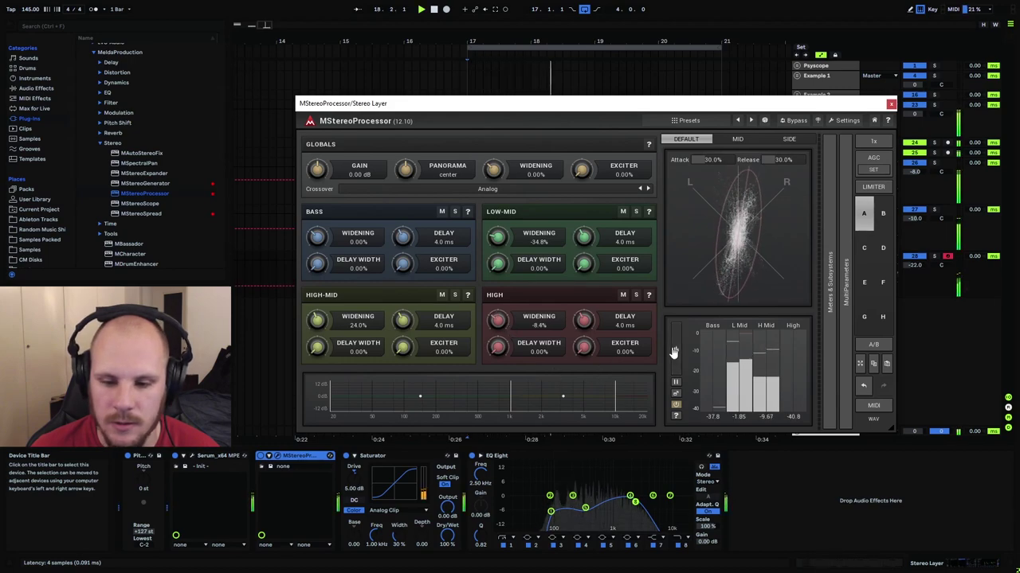
pyautogui.moveTo(362, 325); pyautogui.dragTo(362, 317)
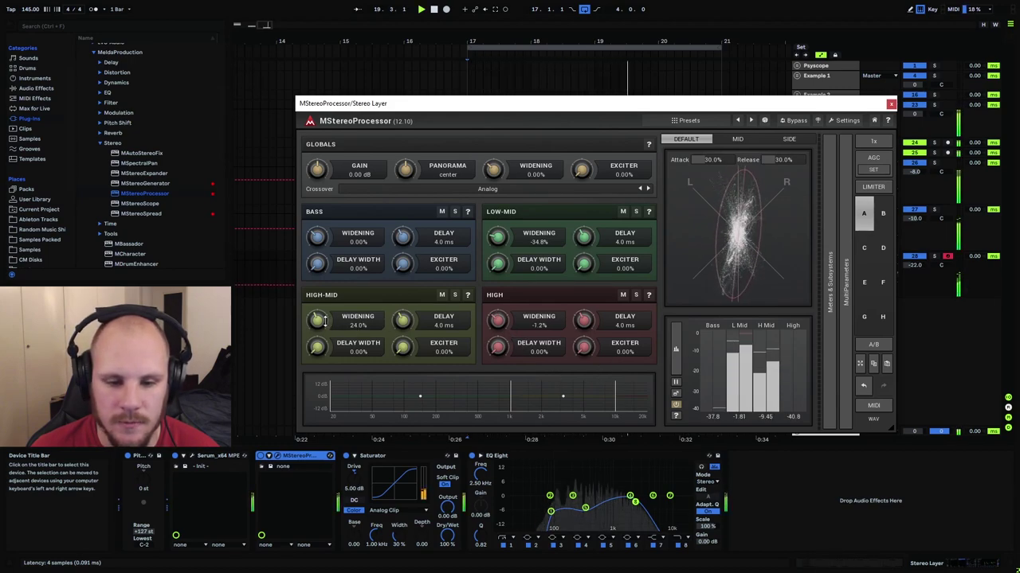
pyautogui.moveTo(493, 169); pyautogui.dragTo(493, 158)
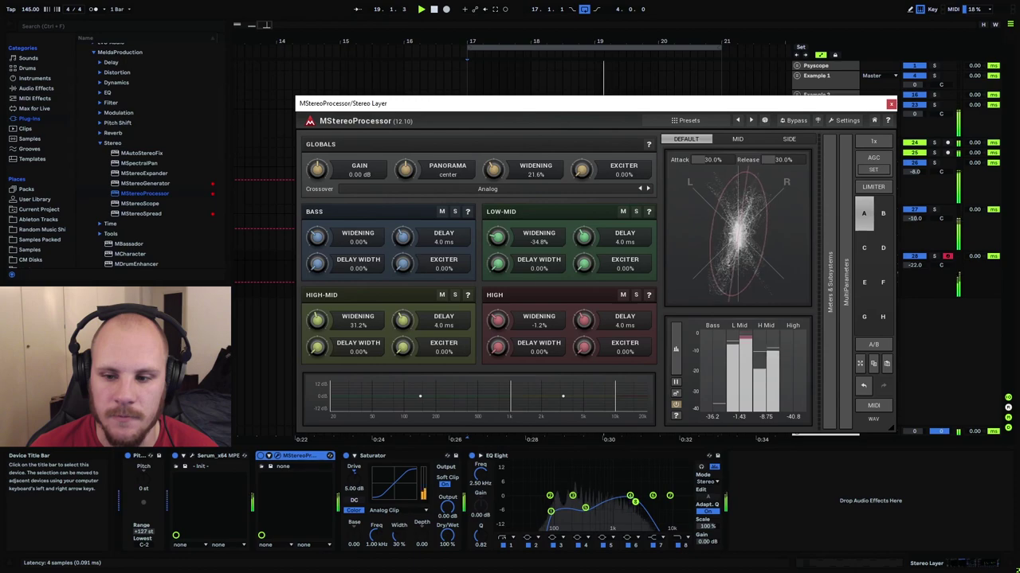
pyautogui.click(891, 104)
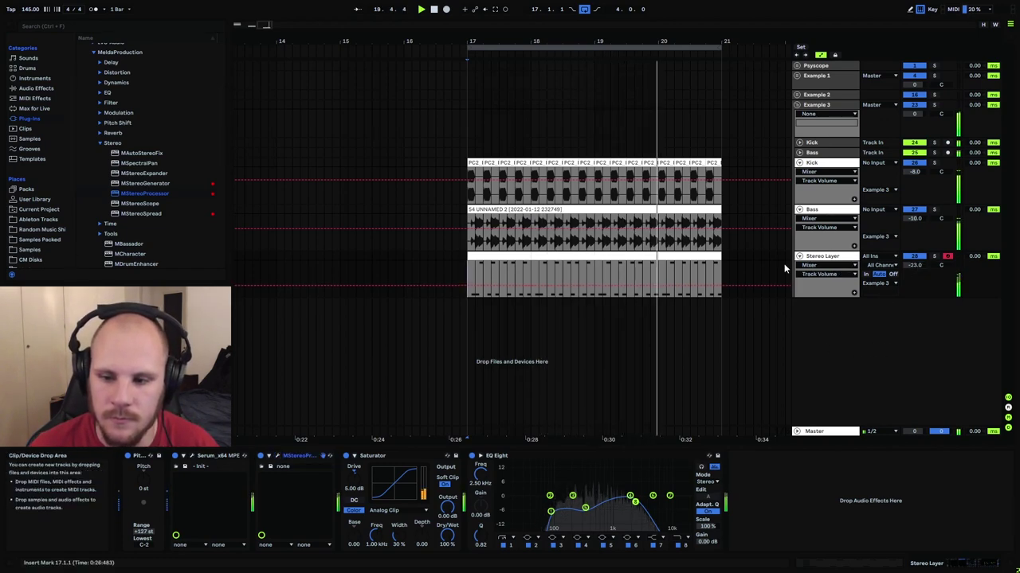
# Fold the Bass track and lower the Stereo Layer track's volume to -27 dB.
pyautogui.click(799, 209)
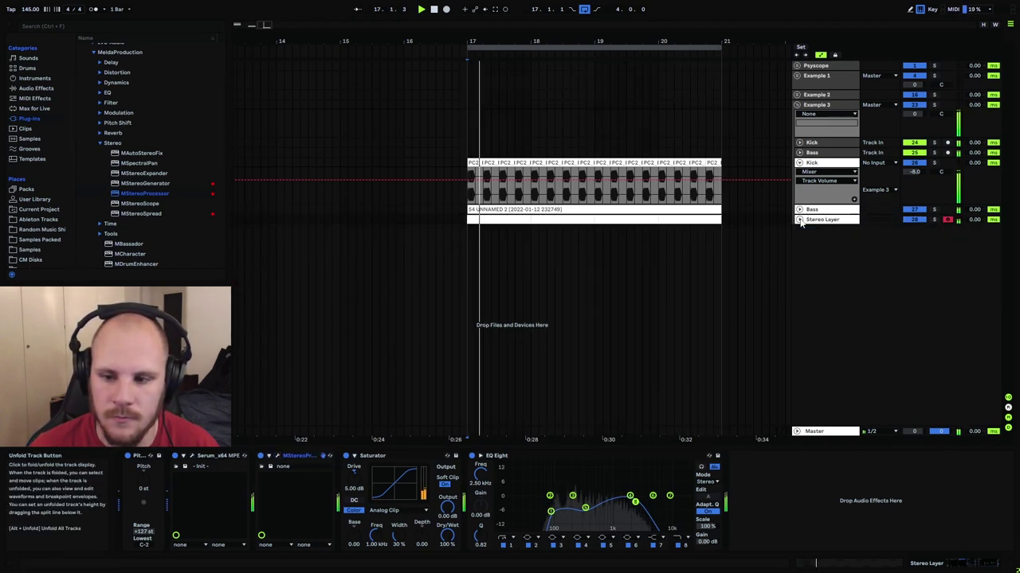
pyautogui.click(800, 220)
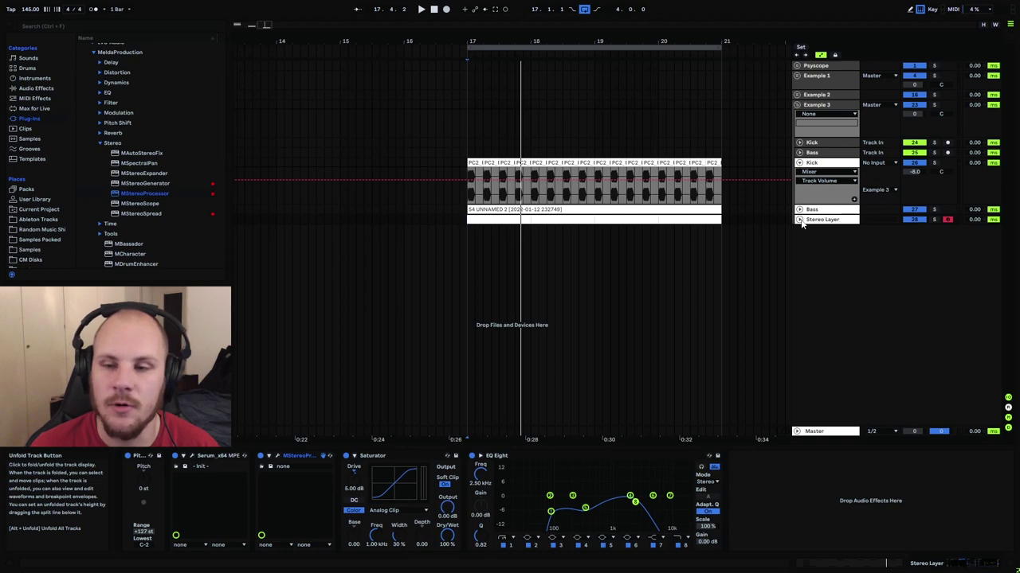
pyautogui.click(799, 221)
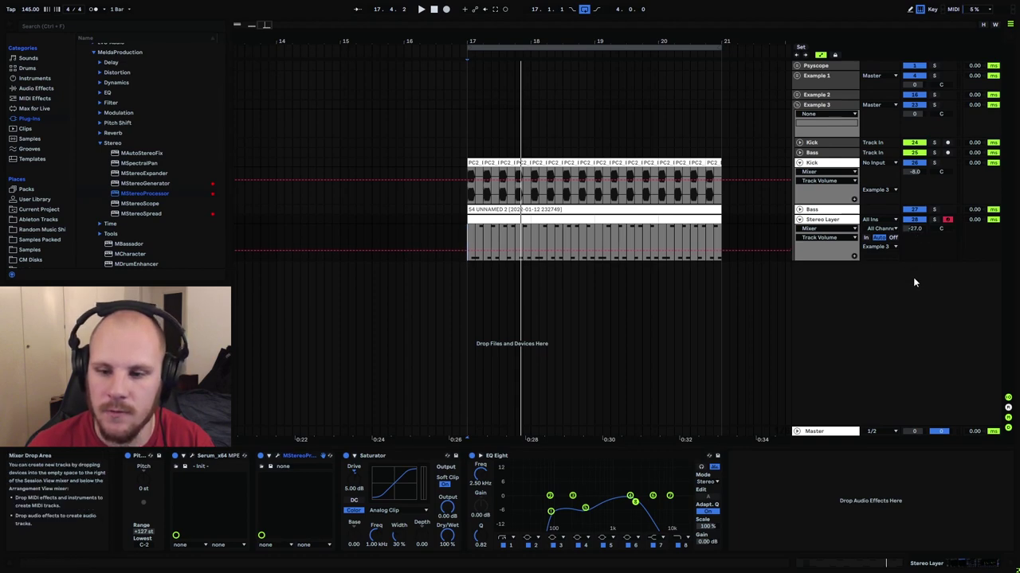
# Play the loop from 17.1.1 to judge the Stereo Layer's level against the kick and bass.
pyautogui.press('space')
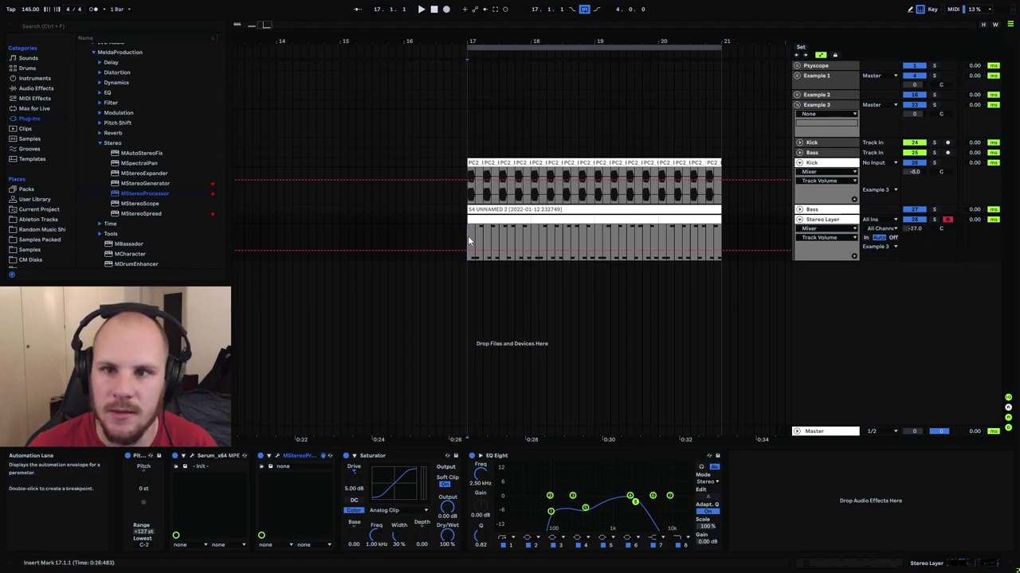
pyautogui.press('space')
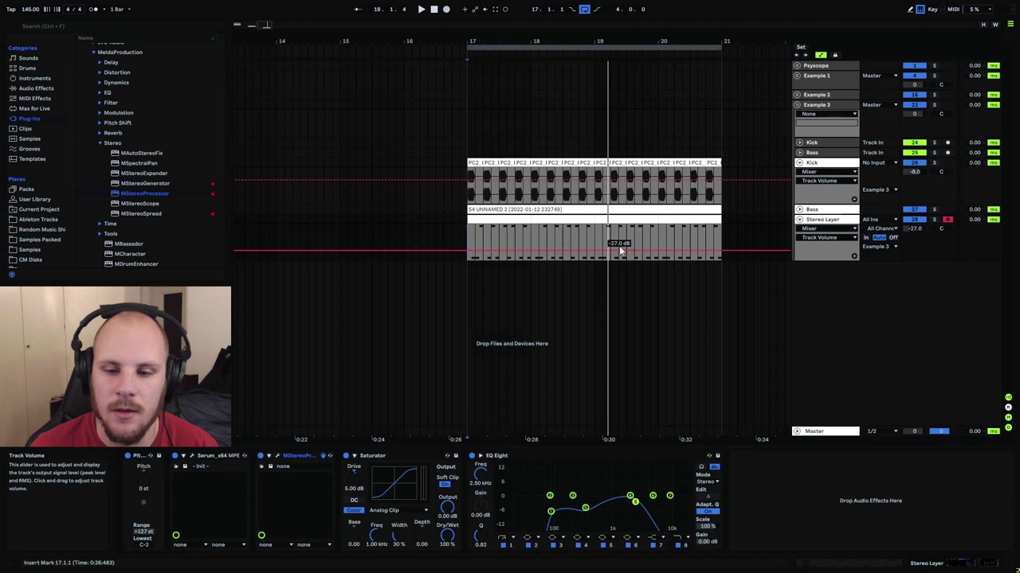
pyautogui.click(547, 239)
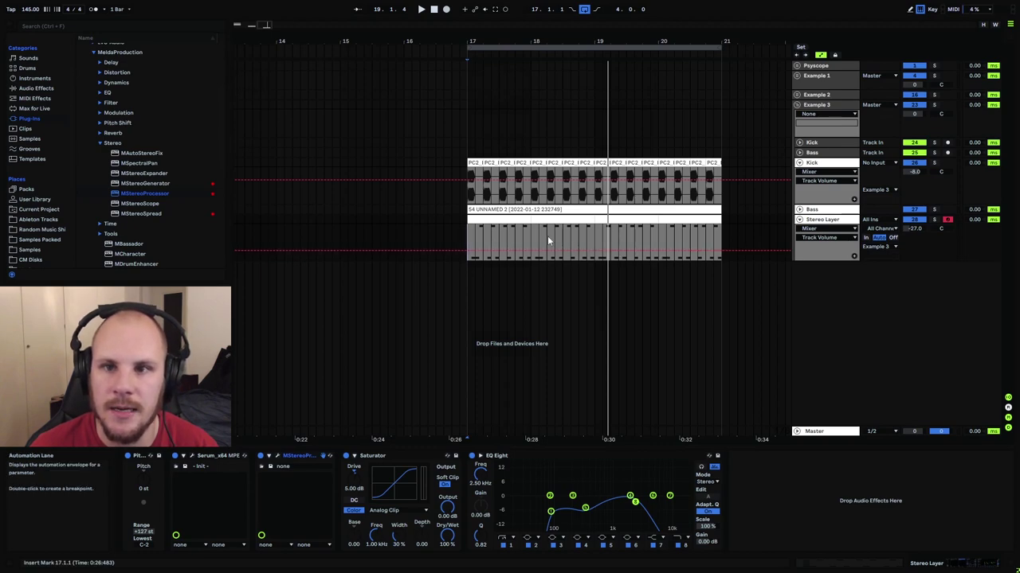